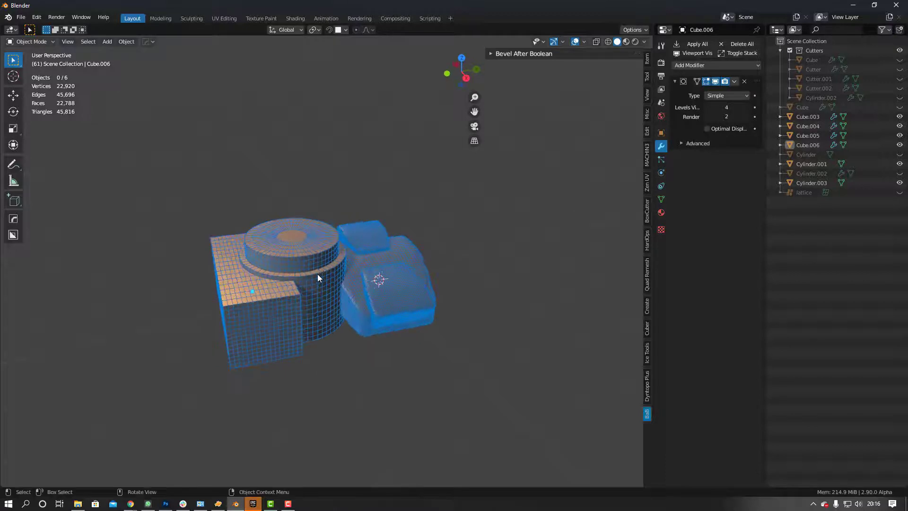
Expand the Bevel After Boolean options beside the model.
scroll(324, 269, "up", 3)
mouse_move(321, 274)
middle_mouse_down()
mouse_move(281, 276)
mouse_move(301, 273)
mouse_move(269, 238)
mouse_move(370, 239)
mouse_move(321, 279)
middle_mouse_up()
scroll(321, 279, "down", 2)
scroll(321, 279, "up", 2)
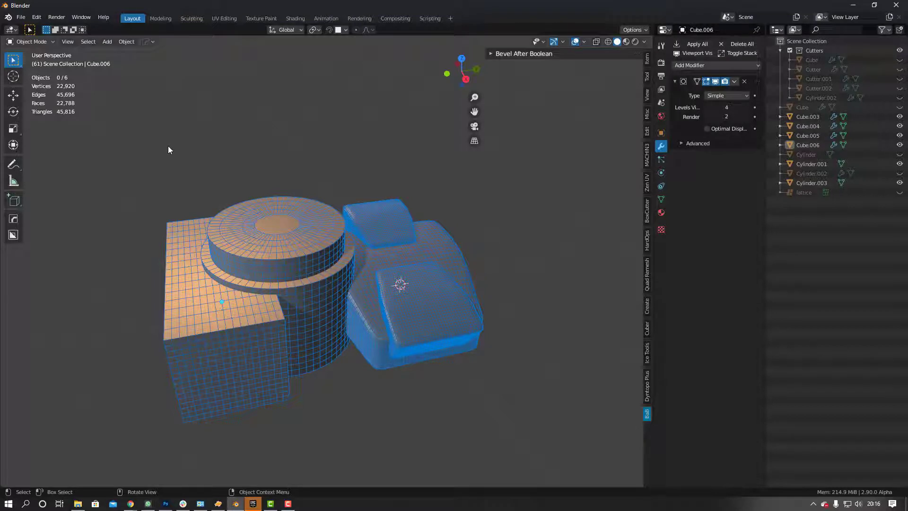
left_click(492, 54)
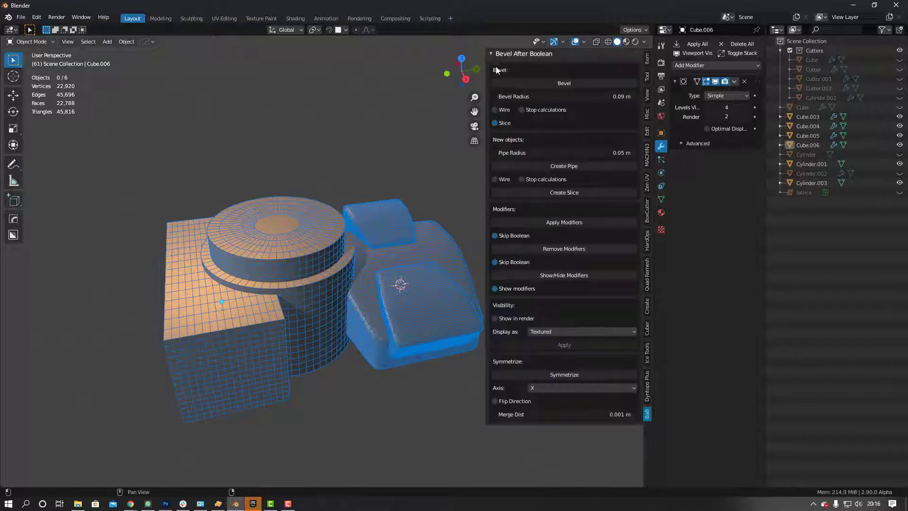
middle_click_drag(439, 209, 323, 225)
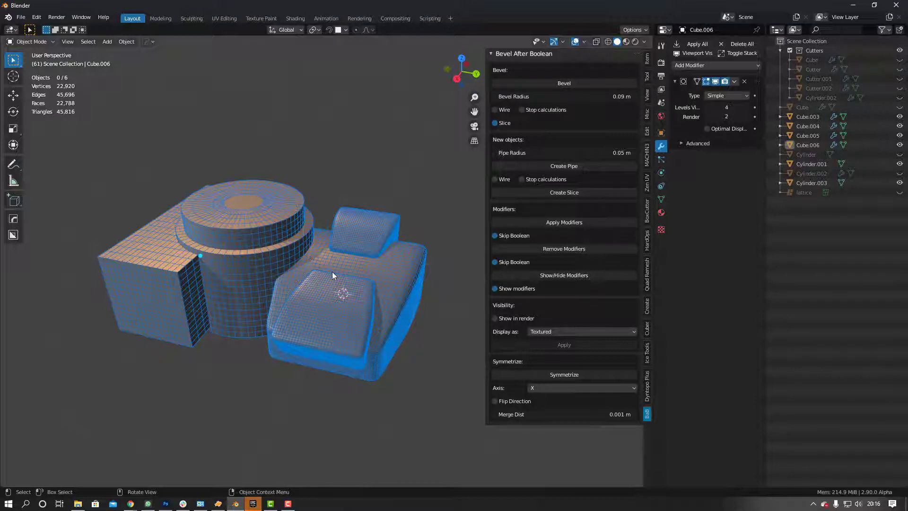
Inspect the separate parts of the model by selecting the blocks and cylinders one after another.
middle_click_drag(355, 274, 314, 330)
left_click(314, 327)
left_click(383, 305)
left_click(390, 259)
left_click(331, 227)
left_click(253, 249)
left_click(212, 228)
middle_click_drag(212, 228, 340, 275)
Join the large cylinder to the rounded block Cube.003 with a Brush Boolean Union.
left_click(295, 332)
left_click(259, 288)
left_click(298, 286, "shift")
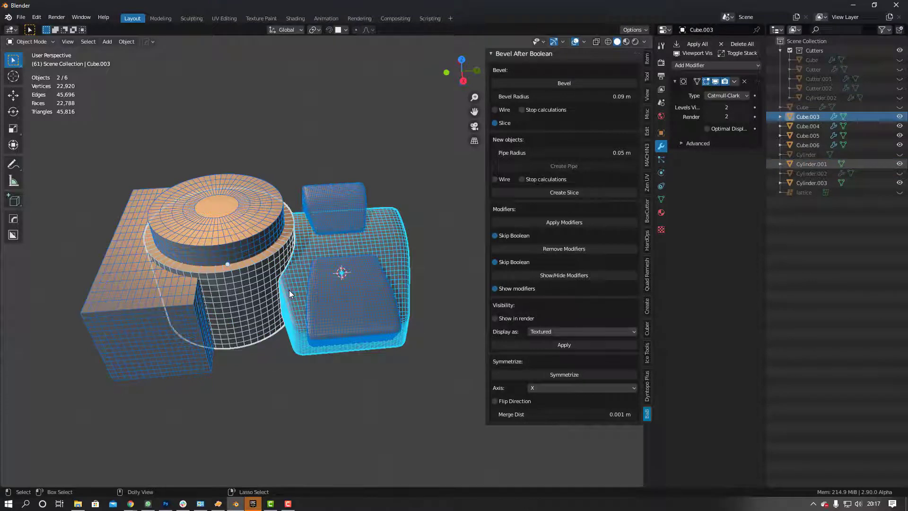
key("ctrl+shift+b")
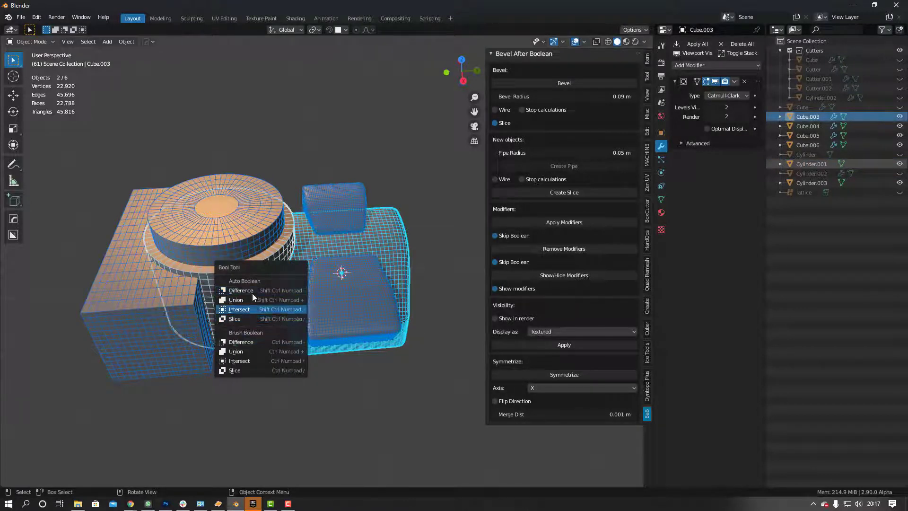
left_click(248, 352)
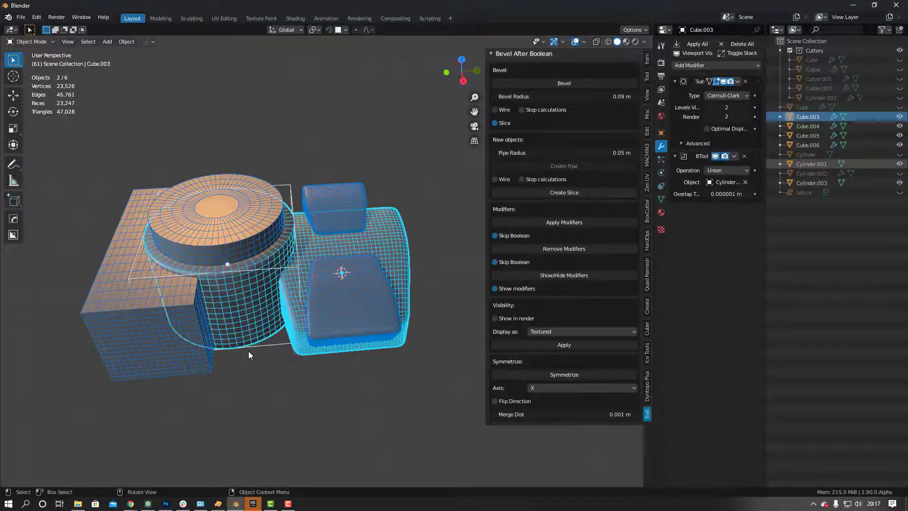
Select only Cube.003 and hide all other objects to isolate the united shape.
left_click(428, 221)
left_click(307, 247)
middle_click_drag(305, 243, 300, 245)
scroll(300, 245, "up", 2)
scroll(298, 247, "up", 2)
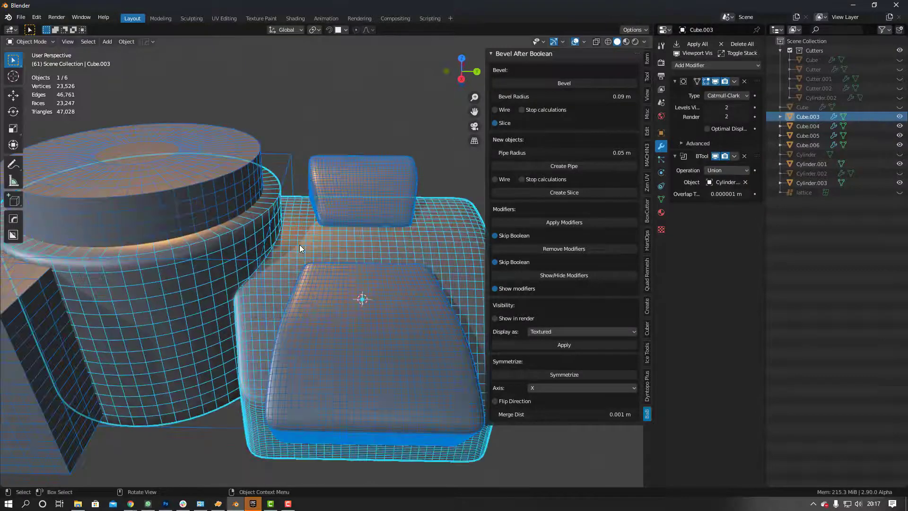
key("shift+h")
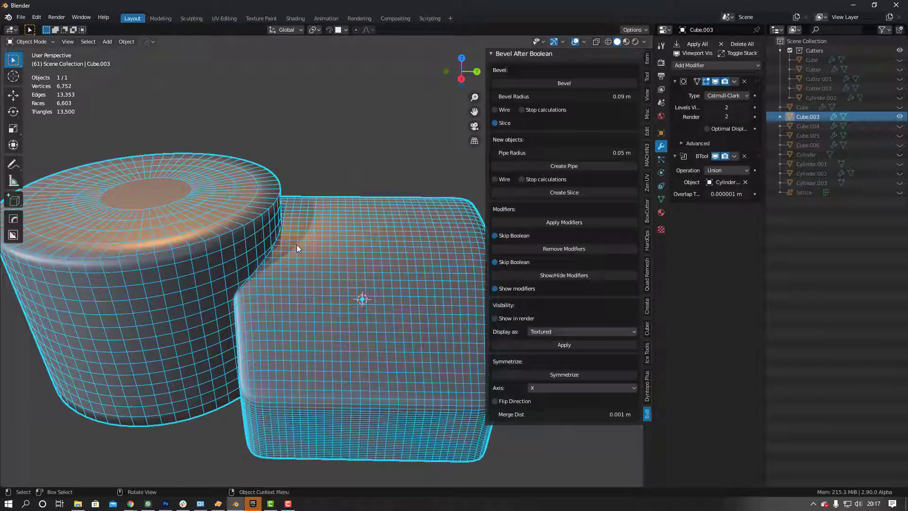
mouse_move(284, 226)
middle_mouse_down()
mouse_move(265, 216)
mouse_move(285, 215)
middle_mouse_up()
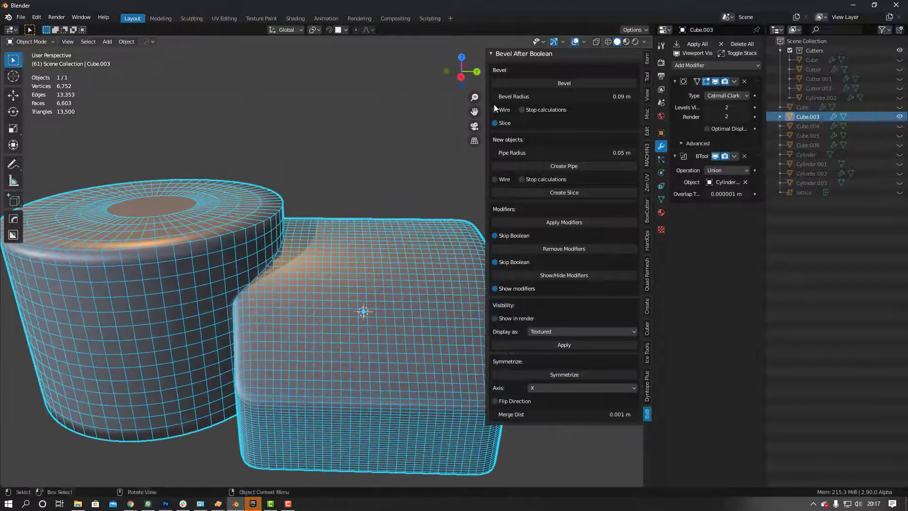
Bevel the boolean seam of Cube.003 with Slice off, Wire on and the operation set to Union.
left_click(535, 84)
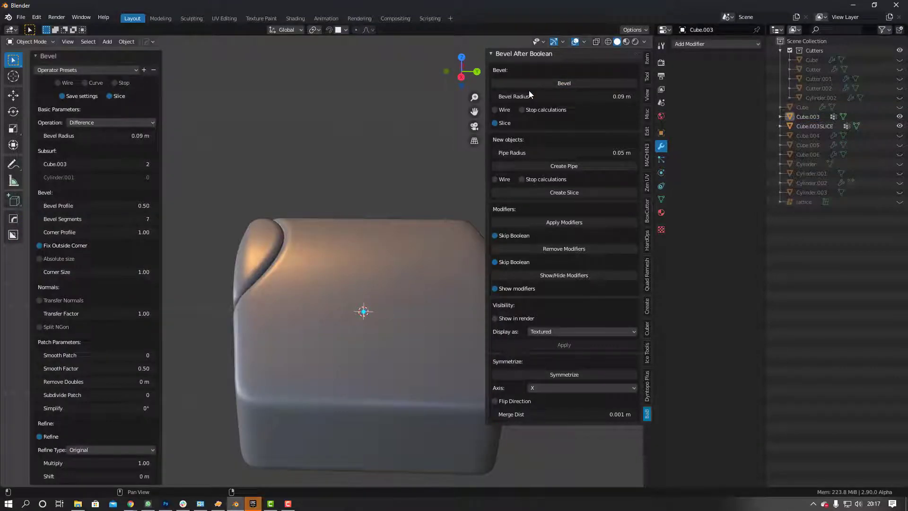
left_click(109, 96)
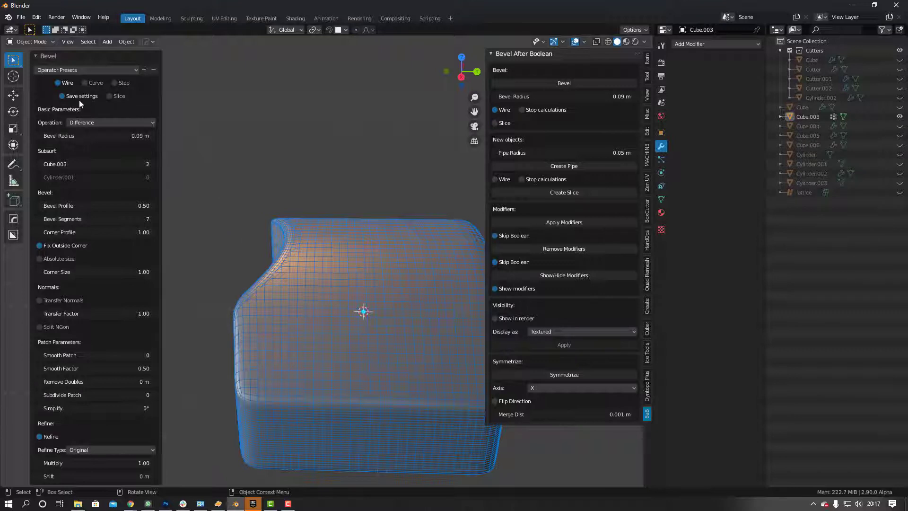
left_click(89, 123)
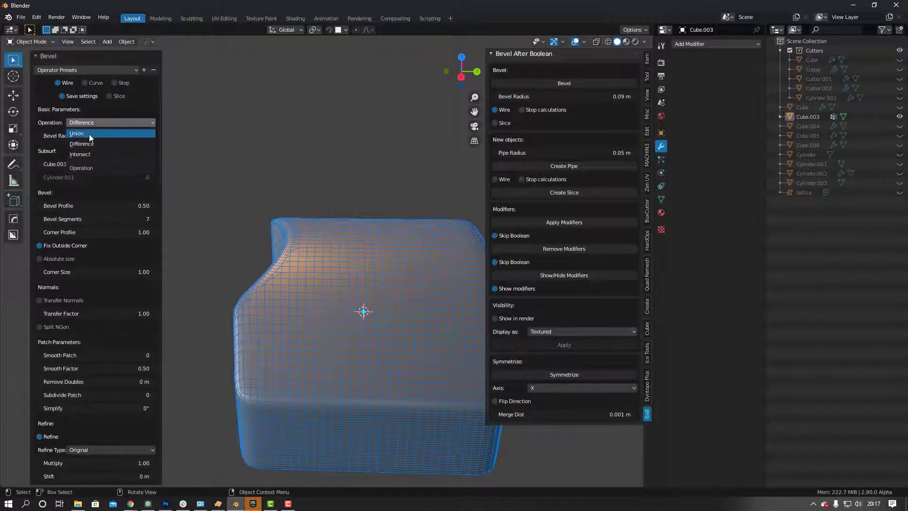
left_click(90, 134)
middle_click_drag(228, 224, 450, 268)
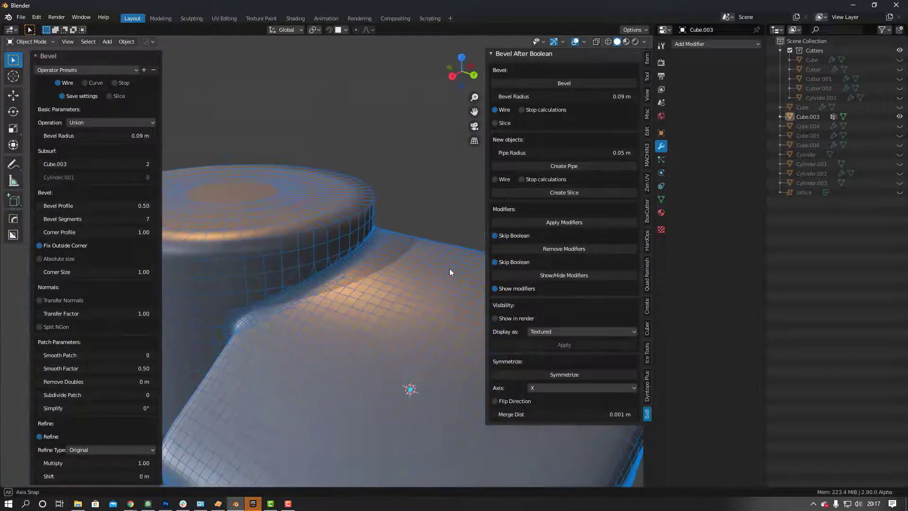
Examine the bevelled seam's shading from several angles with Wire off, and turn Wire back on.
left_click(59, 84)
middle_click_drag(215, 253, 262, 285)
scroll(279, 243, "up", 3)
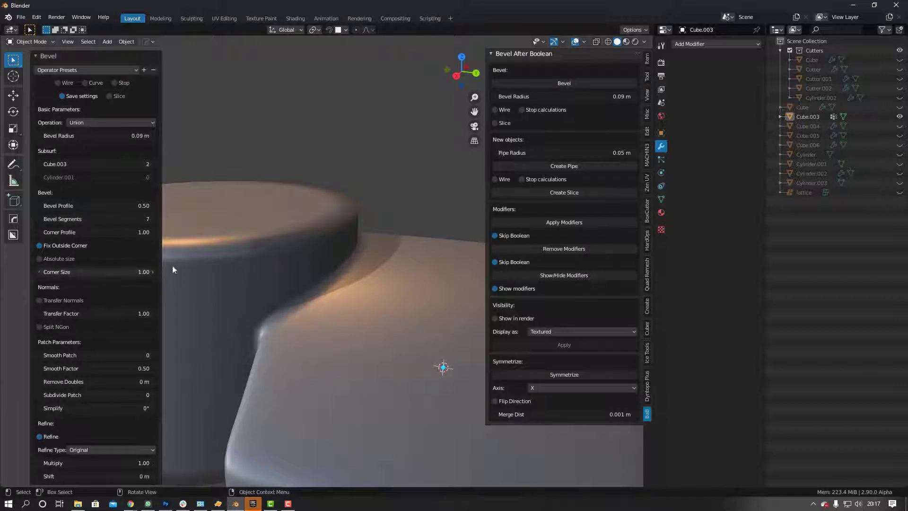
middle_click_drag(282, 260, 368, 257, "shift")
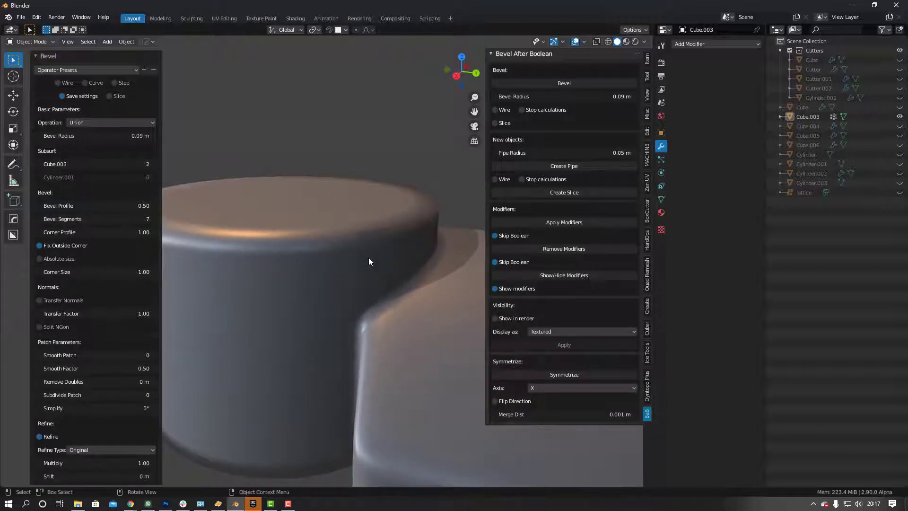
middle_click_drag(373, 262, 355, 272)
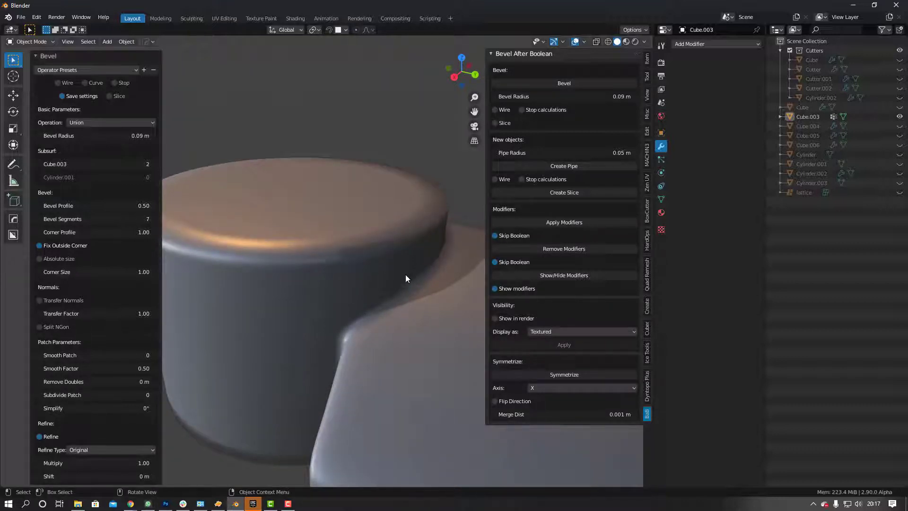
left_click(58, 83)
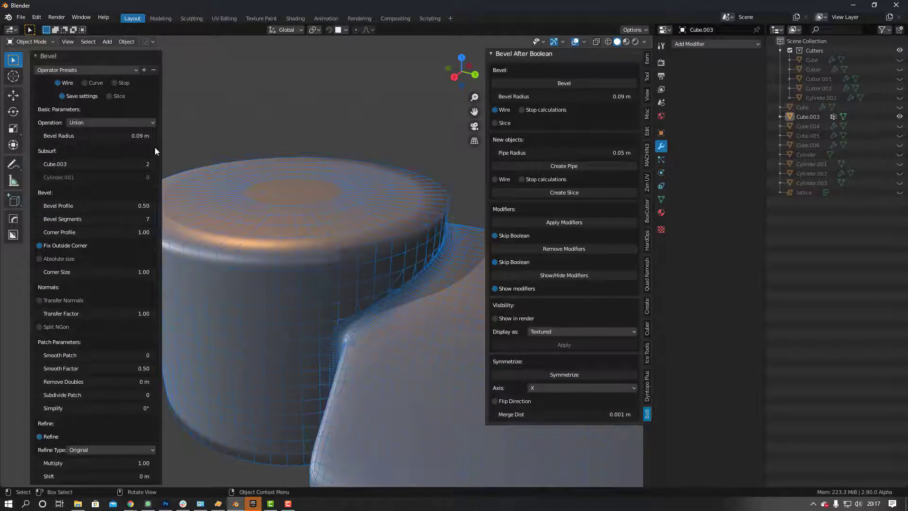
Set the bevel radius to 0.11 m and the bevel segments to 4.
mouse_move(116, 137)
left_mouse_down()
mouse_move(134, 137)
mouse_move(125, 137)
left_mouse_up()
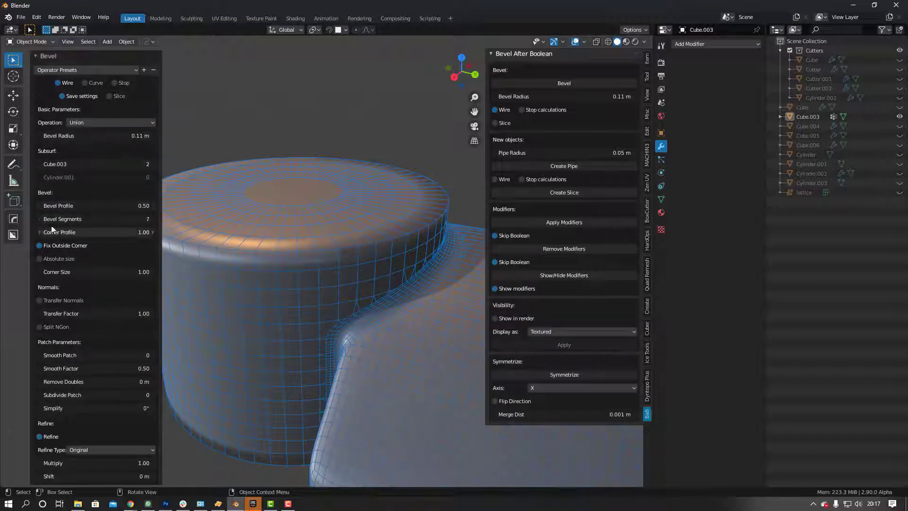
left_click(39, 219)
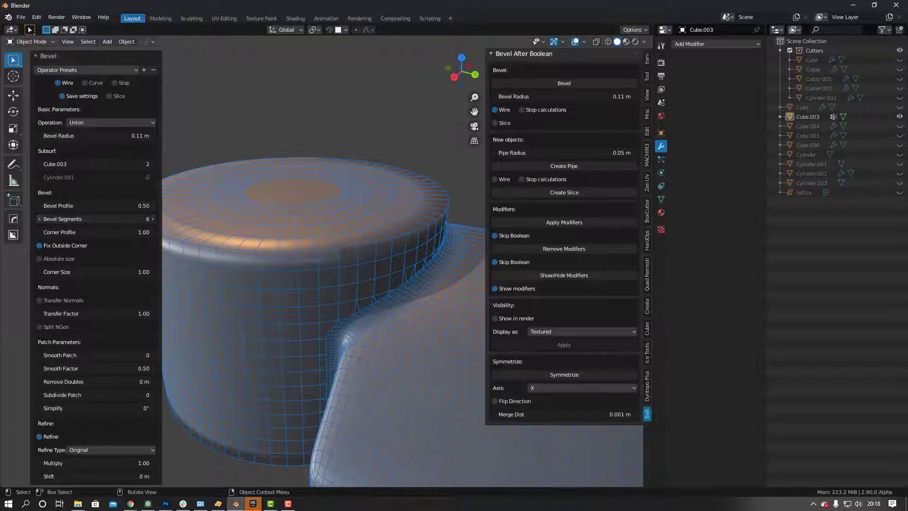
left_click(39, 219)
left_click(39, 219)
Compare the updated bevel's smooth shading with its wireframe by turning Wire off and on again.
left_click(58, 83)
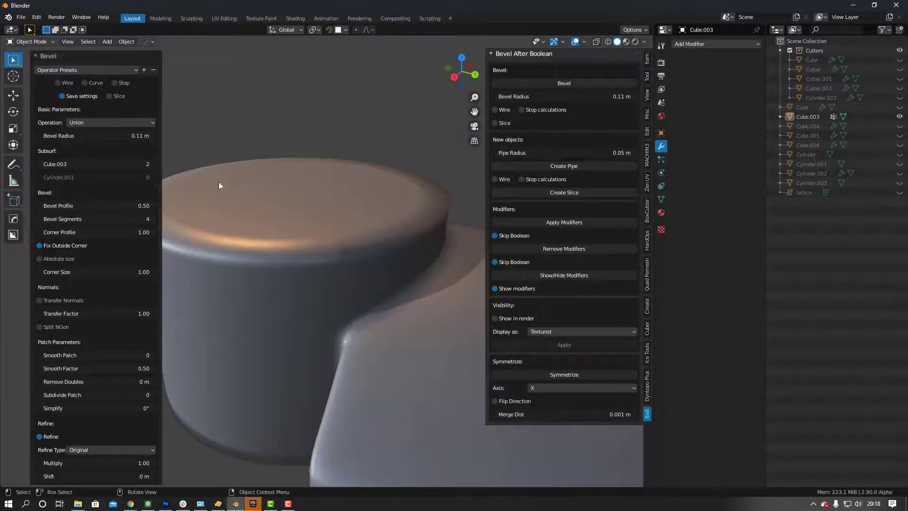
middle_click_drag(315, 237, 406, 304)
left_click(59, 82)
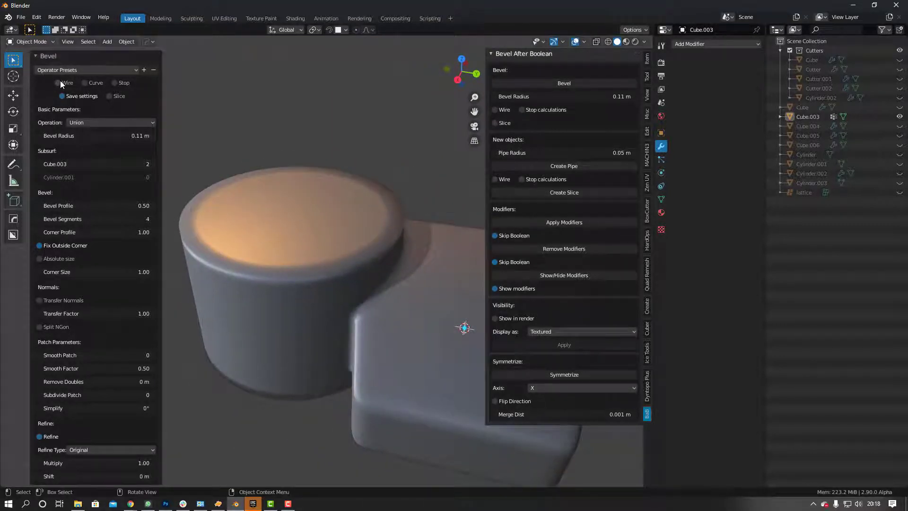
scroll(364, 250, "up", 3)
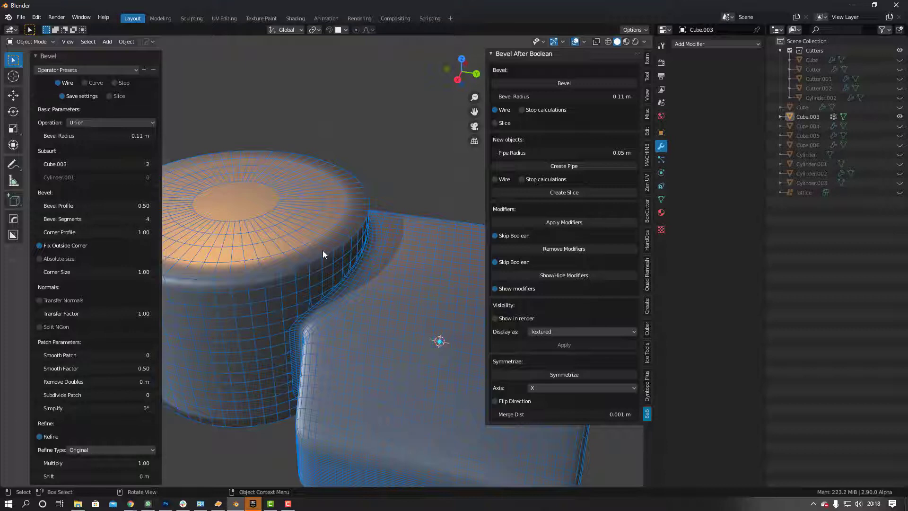
Stop the bevel calculation, bring up the boolean cutter Cylinder.001 with Mod Scroll/Toggle, and raise it about 0.059 m along Z.
left_click(115, 82)
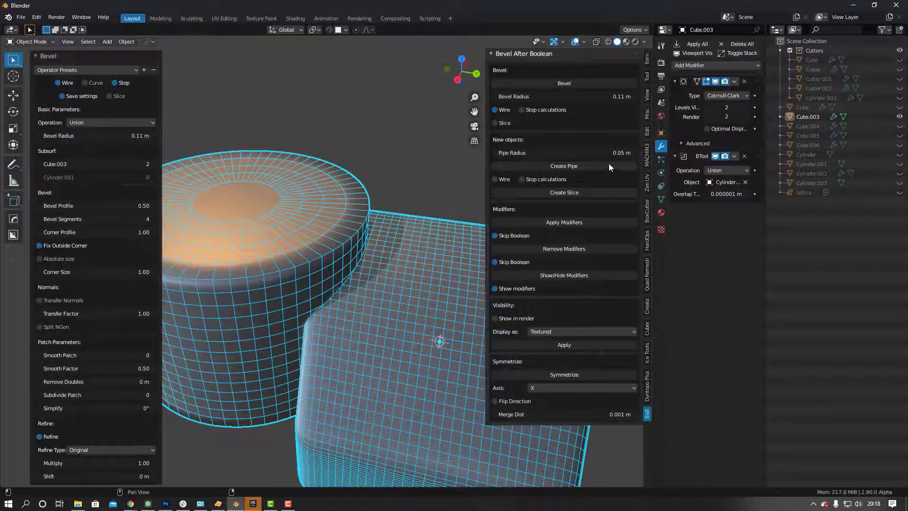
key("q")
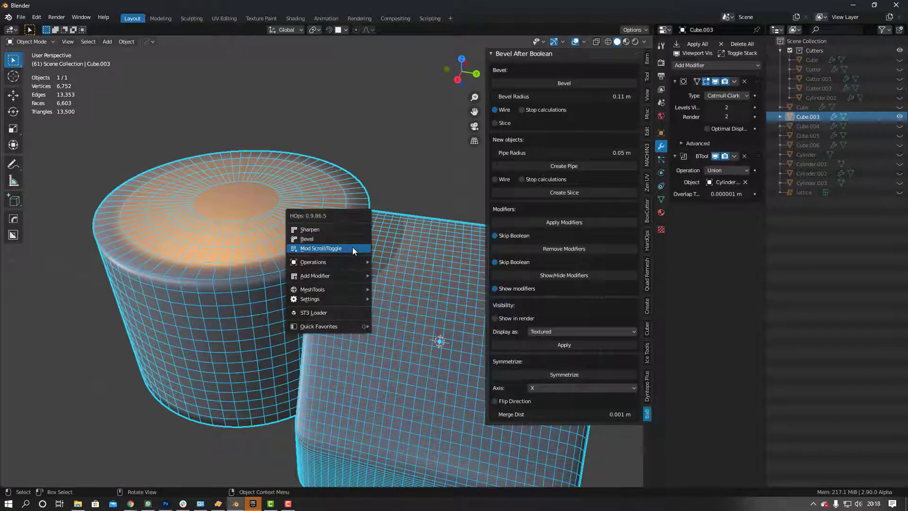
left_click(353, 247)
left_click(353, 247)
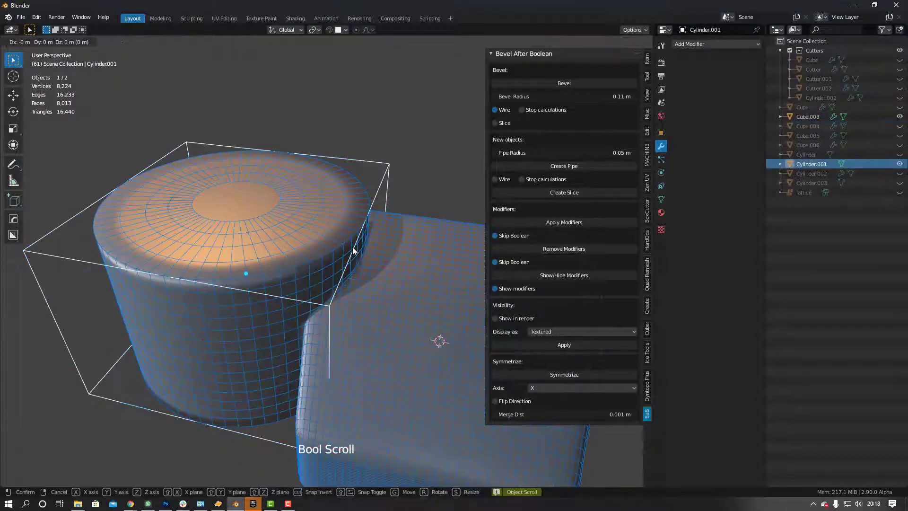
key("g")
key("z")
left_click(356, 241)
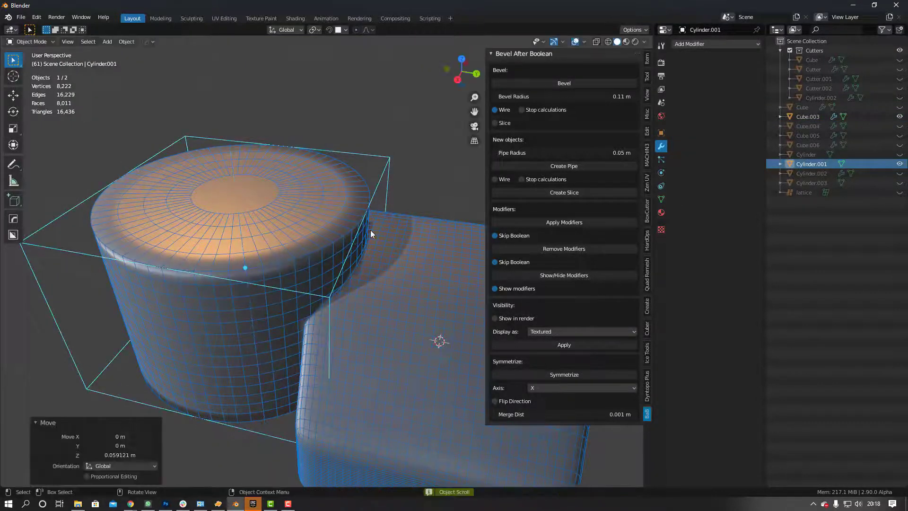
Select Cube.003 and run the bevel on its boolean seam again, checking the result with Wire off and on.
left_click(567, 82)
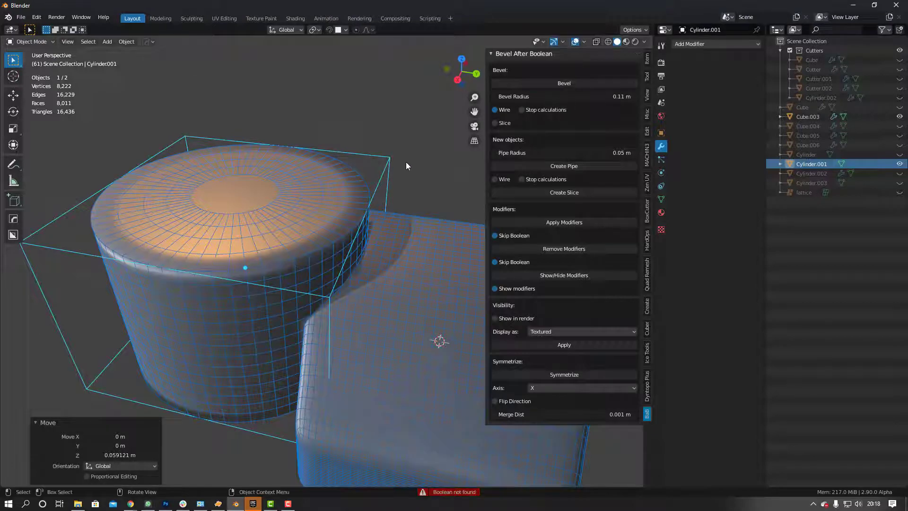
left_click(404, 241, "shift")
left_click(564, 83)
middle_click_drag(337, 226, 345, 194)
left_click(58, 83)
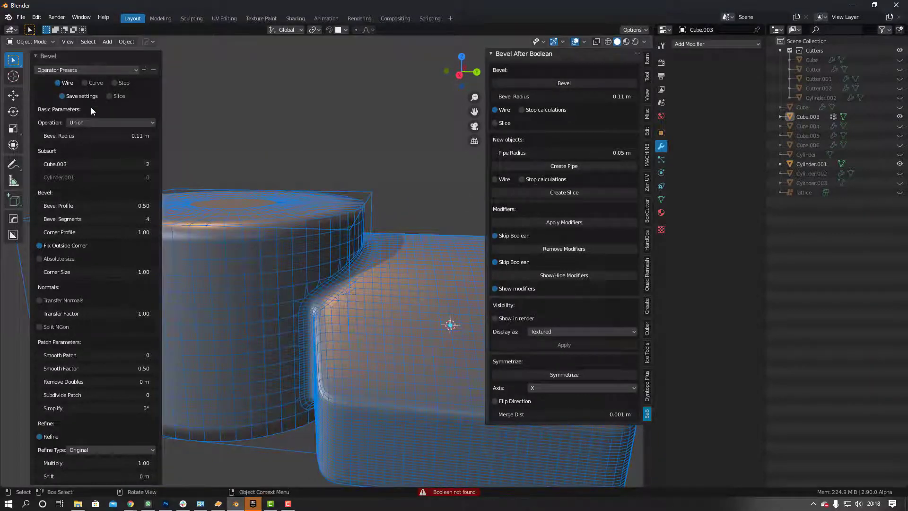
middle_click_drag(369, 252, 303, 248)
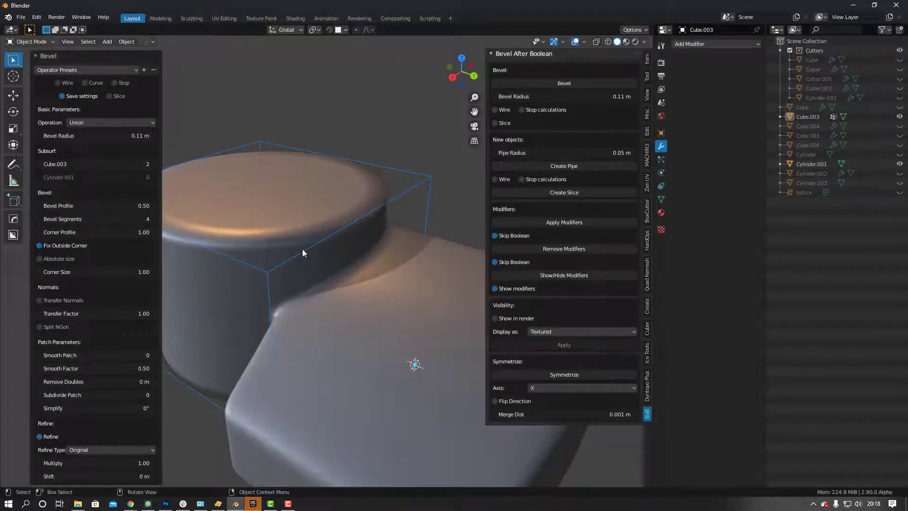
left_click(58, 80)
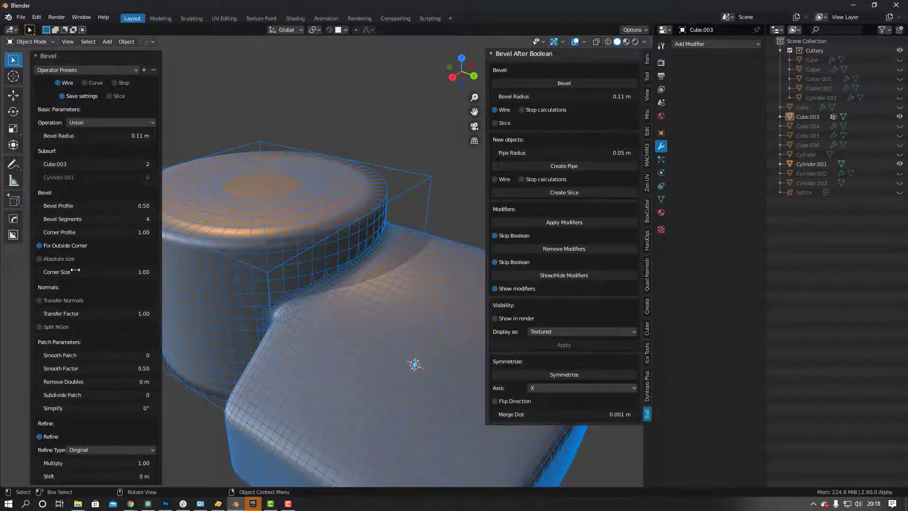
Try the Transfer Normals option on the bevel, turn it back off and inspect the mesh along the seam.
left_click(39, 300)
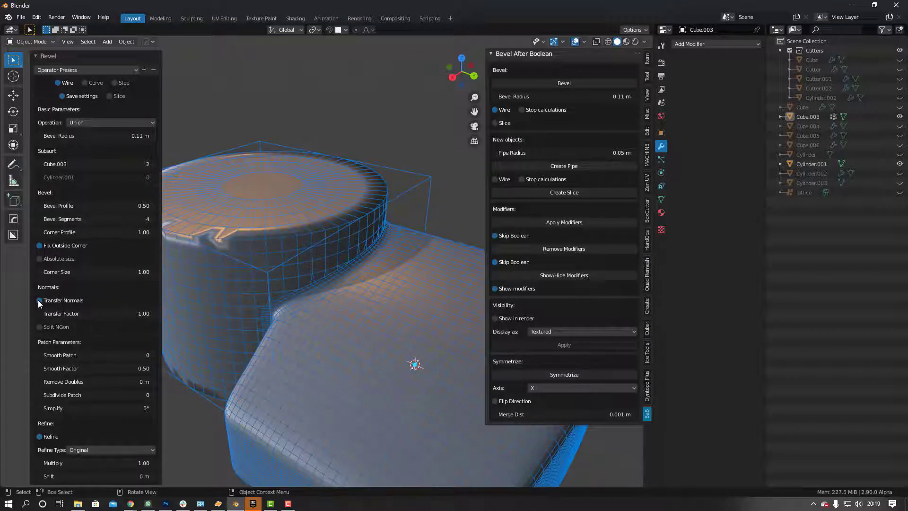
left_click(39, 300)
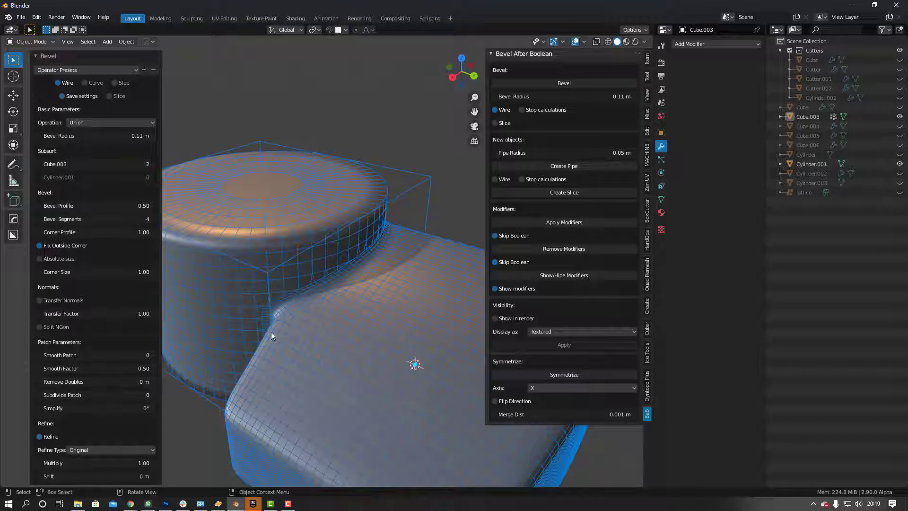
scroll(283, 310, "up", 2)
mouse_move(93, 381)
left_mouse_down()
mouse_move(137, 382)
mouse_move(95, 381)
left_mouse_up()
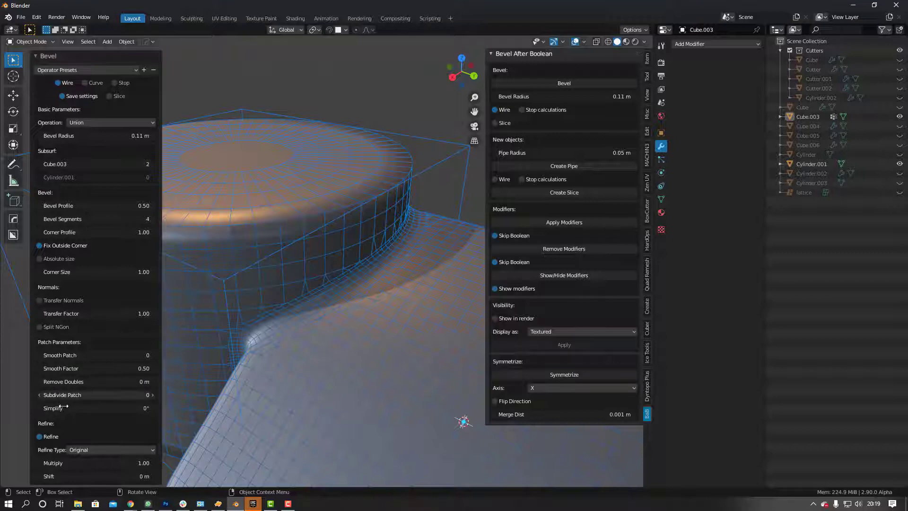
scroll(337, 252, "down", 3)
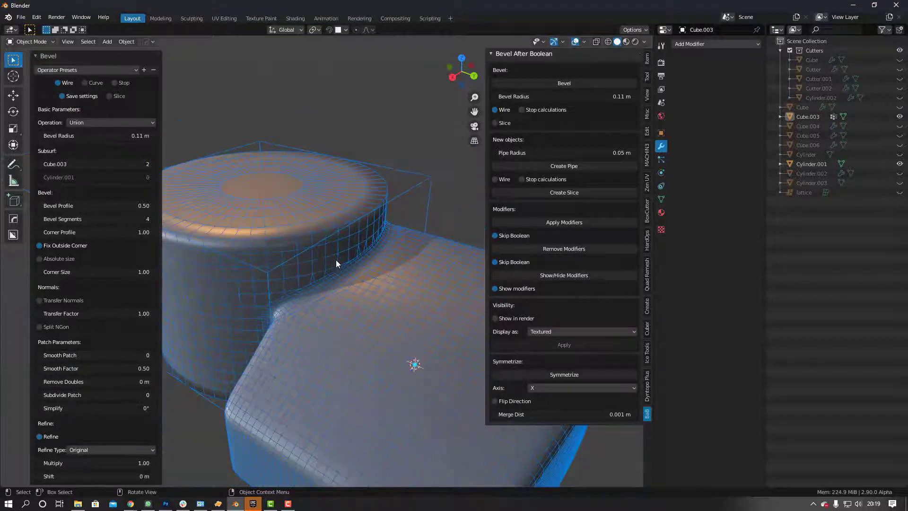
middle_click_drag(294, 274, 321, 284)
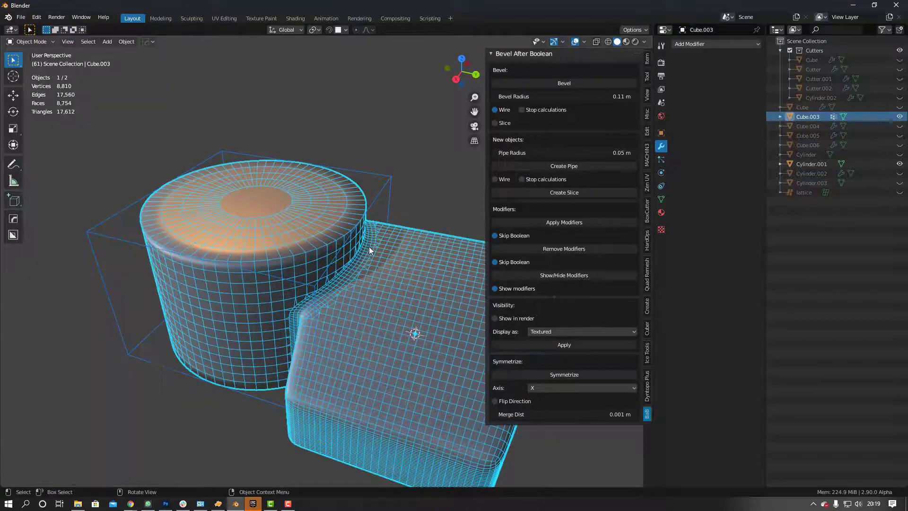
Unhide all hidden objects in the scene.
left_click(407, 192)
left_click(388, 181)
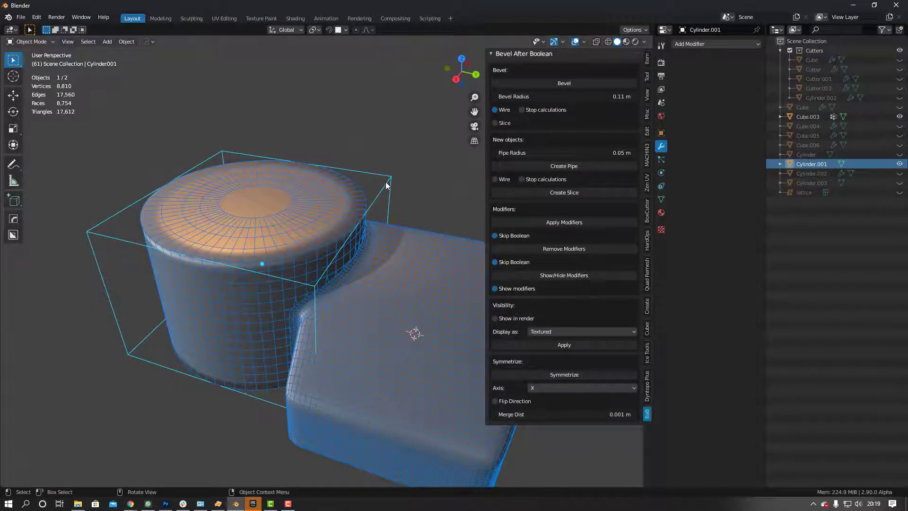
key("h")
key("alt+h")
scroll(330, 108, "down", 4)
middle_click_drag(330, 108, 296, 146)
middle_click_drag(296, 180, 372, 151)
Delete the leftover objects Cube, Cutter.002 and Cylinder.002.
left_click(389, 136)
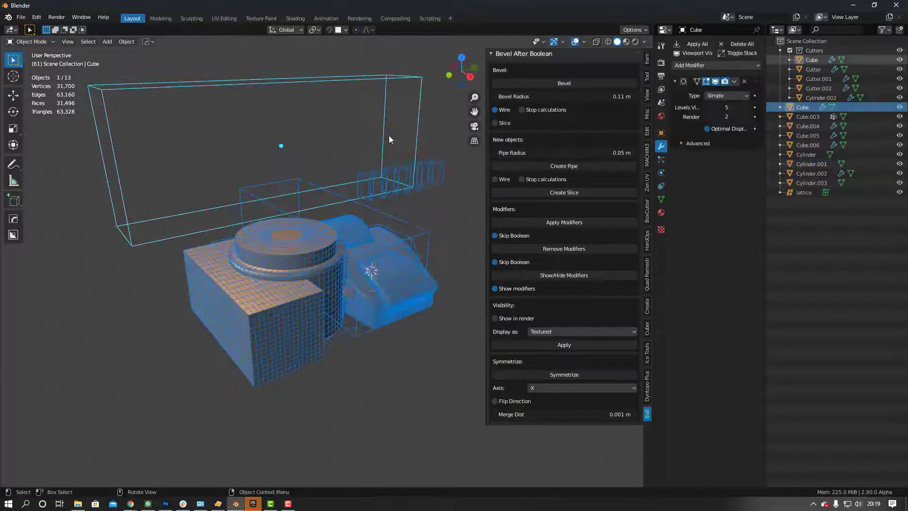
key("alt+a")
left_click(378, 178)
key("x")
left_click(380, 171)
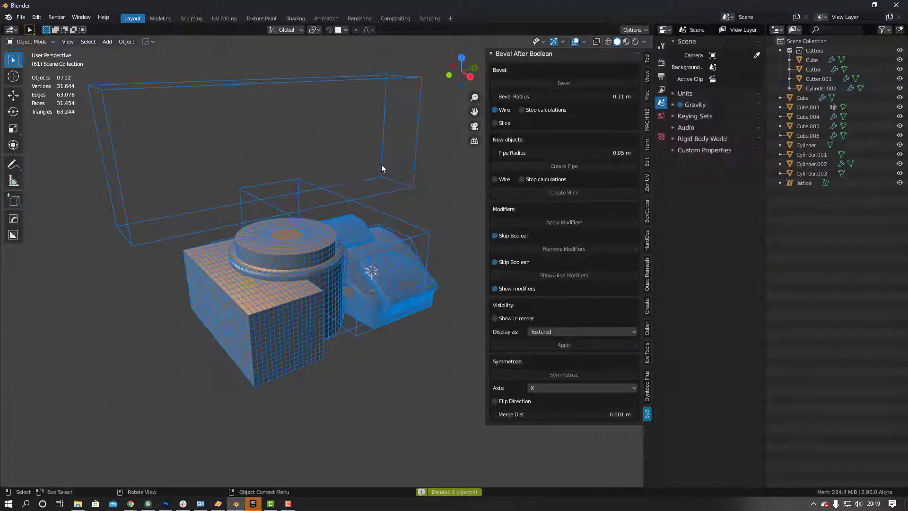
left_click(318, 193)
key("x")
left_click(344, 197)
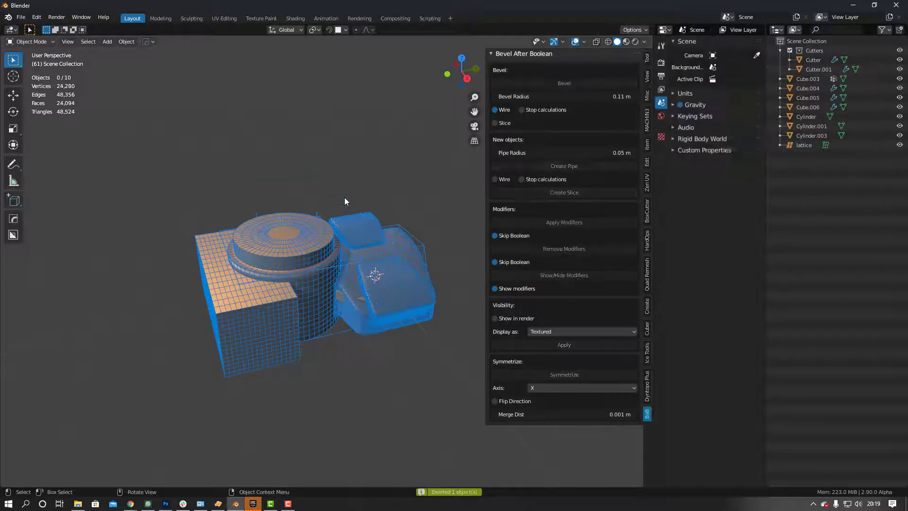
Delete the lattice and the old boolean cutter Cylinder.001.
scroll(333, 209, "up", 5)
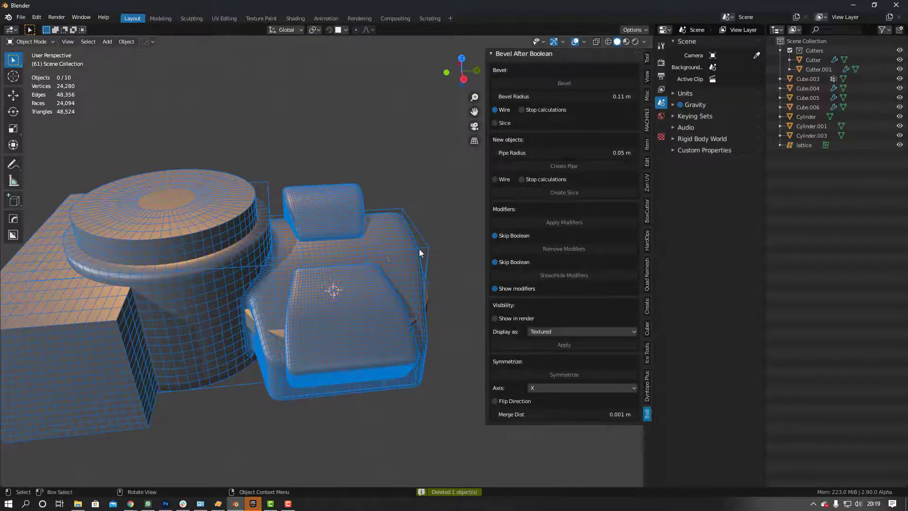
left_click(421, 253)
key("x")
left_click(419, 249)
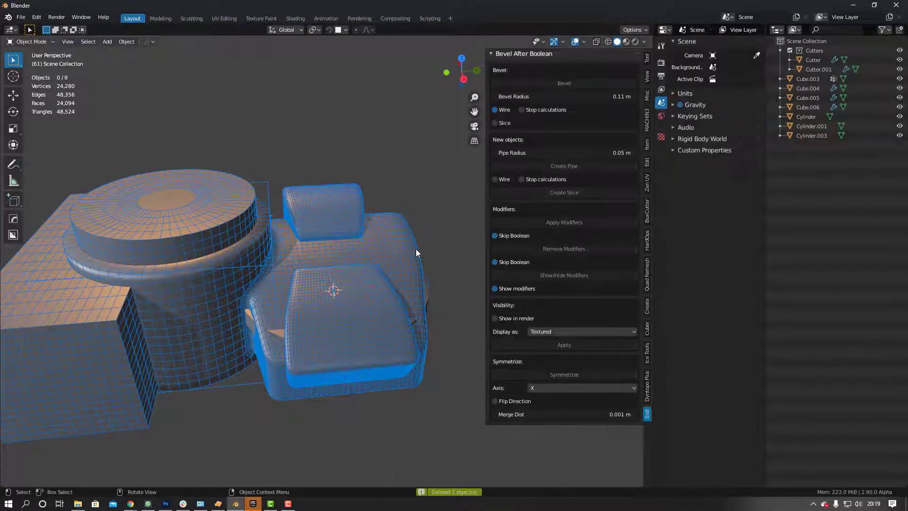
left_click(266, 265)
key("x")
left_click(266, 264)
Delete the object Cylinder beside the body's round part.
middle_click_drag(242, 267, 280, 257)
left_click(255, 256)
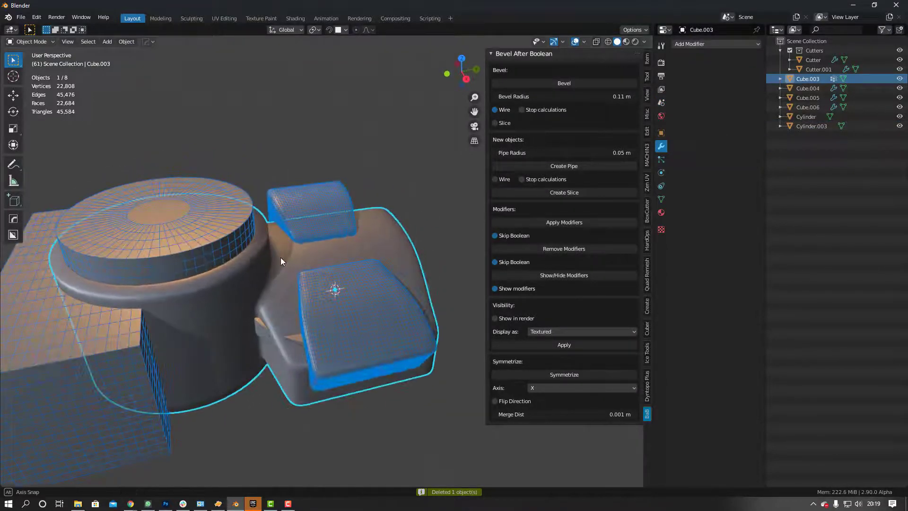
left_click(263, 331)
key("x")
left_click(263, 331)
Subtract Cylinder.003 from Cube.003 with Bool Tool's Brush Boolean Difference.
middle_click_drag(280, 295, 248, 253)
left_click(248, 253)
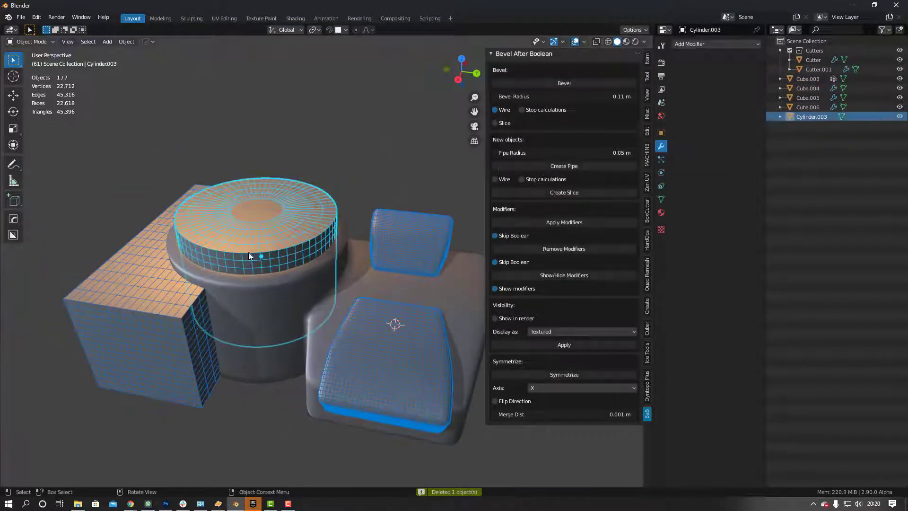
left_click(265, 303, "shift")
middle_click_drag(264, 302, 276, 303)
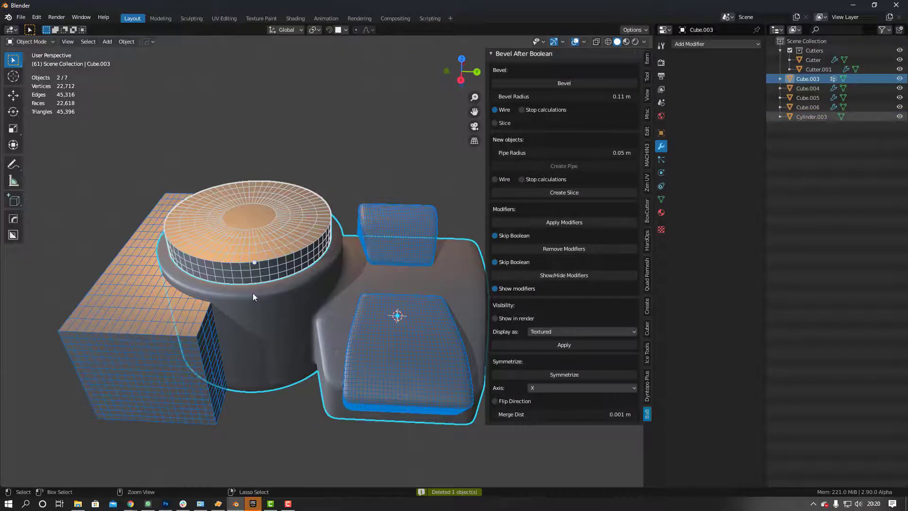
key("shift+ctrl+b")
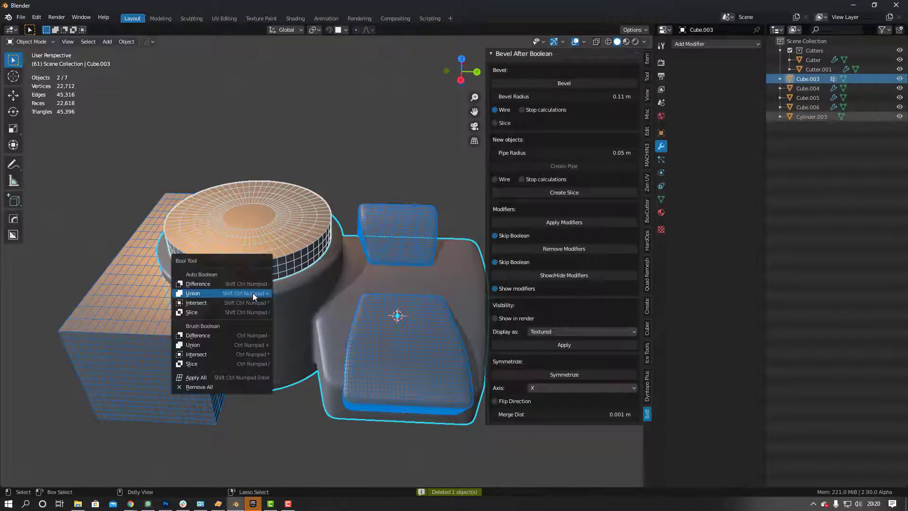
left_click(221, 336)
Select only Cube.003 and run the Bevel After Boolean bevel on the cylindrical cutout's seam.
middle_click_drag(269, 197, 362, 254)
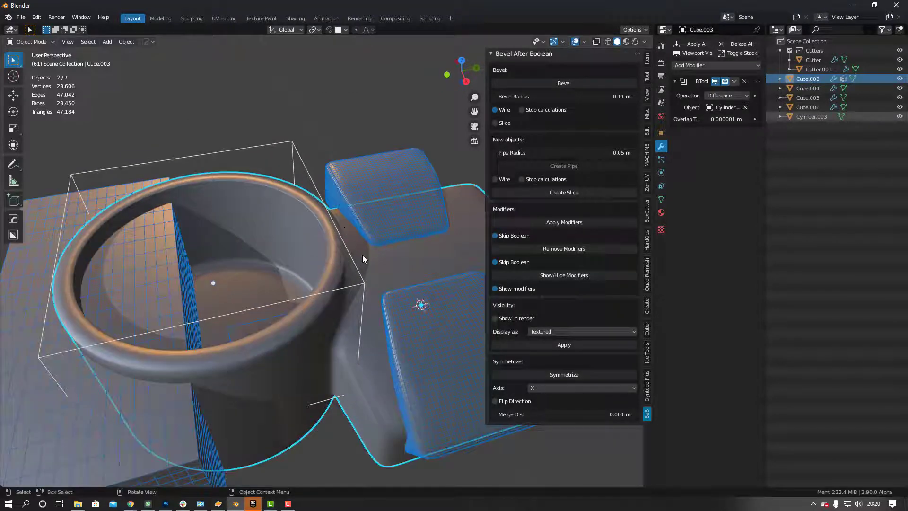
left_click(363, 254)
left_click(362, 278)
left_click(362, 279)
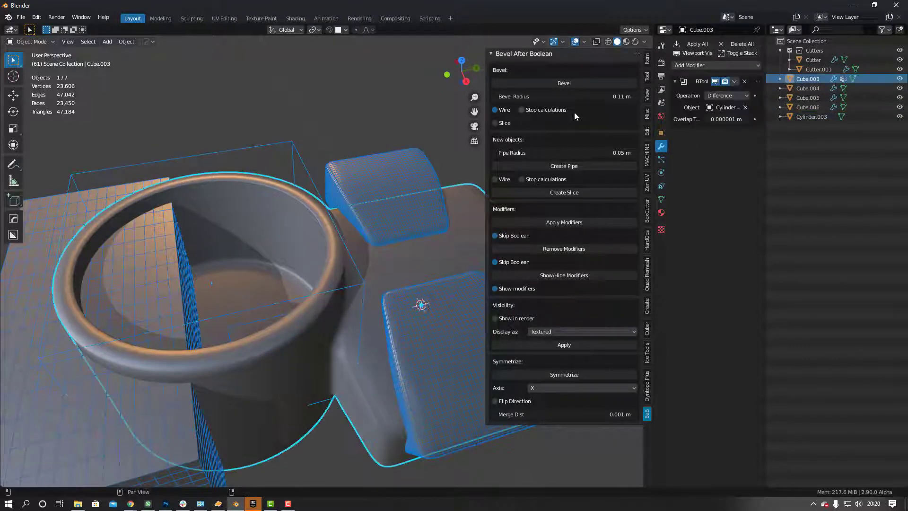
left_click(564, 84)
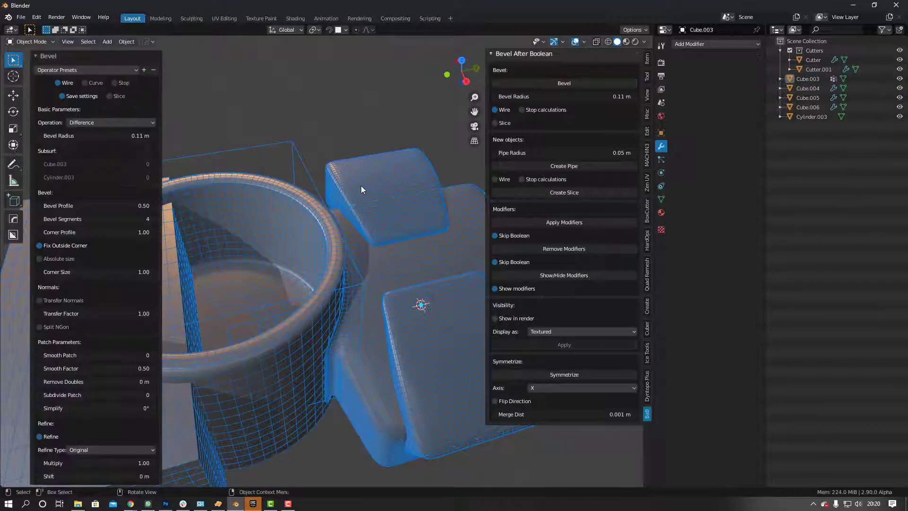
middle_click_drag(305, 228, 313, 222)
Set the cutout bevel's radius to 0.04 m and its segments to 7.
left_click_drag(135, 136, 59, 136)
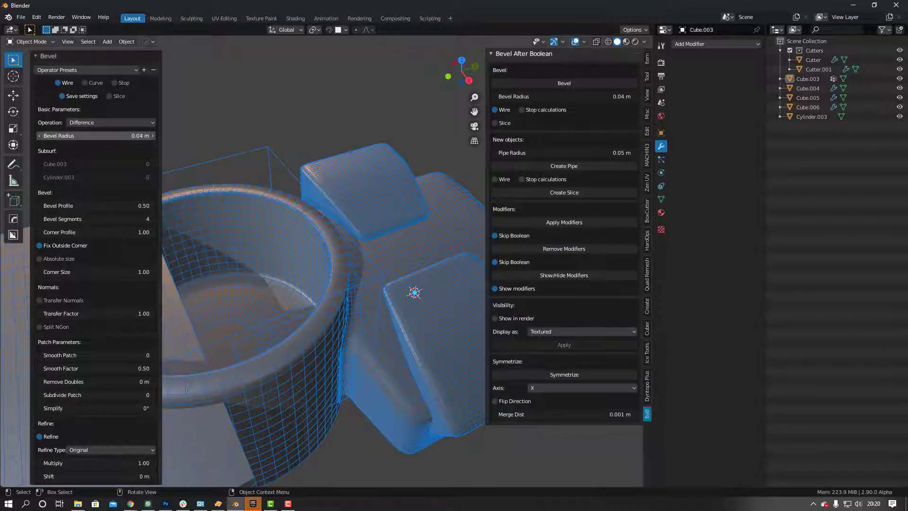
left_click(152, 219)
left_click(152, 219)
left_click(152, 219)
middle_click_drag(217, 196, 366, 209)
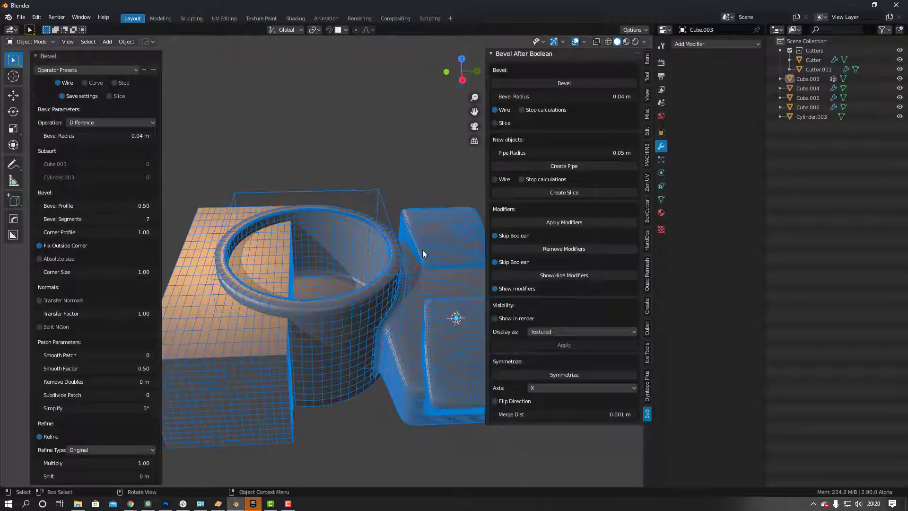
Delete the leftover Cutter.001 from the scene and reselect Cube.003.
left_click(422, 272)
middle_click_drag(410, 239, 293, 251)
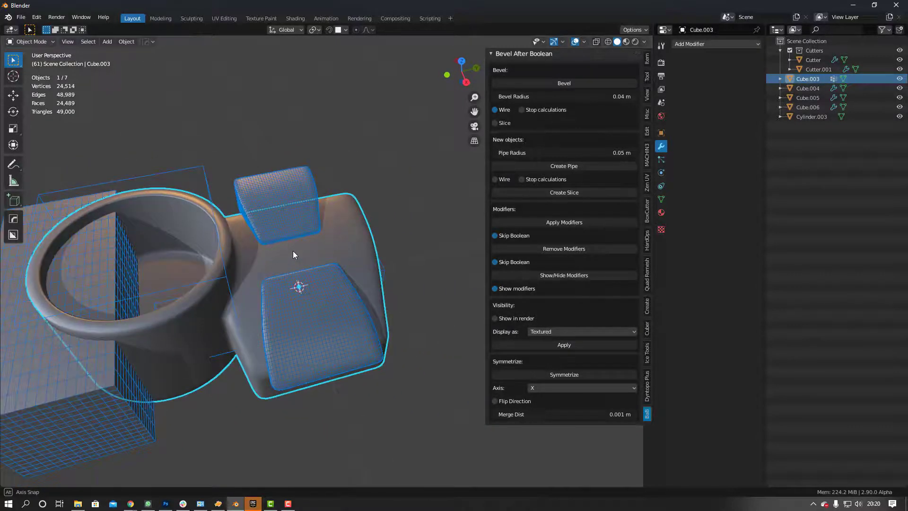
left_click(271, 261)
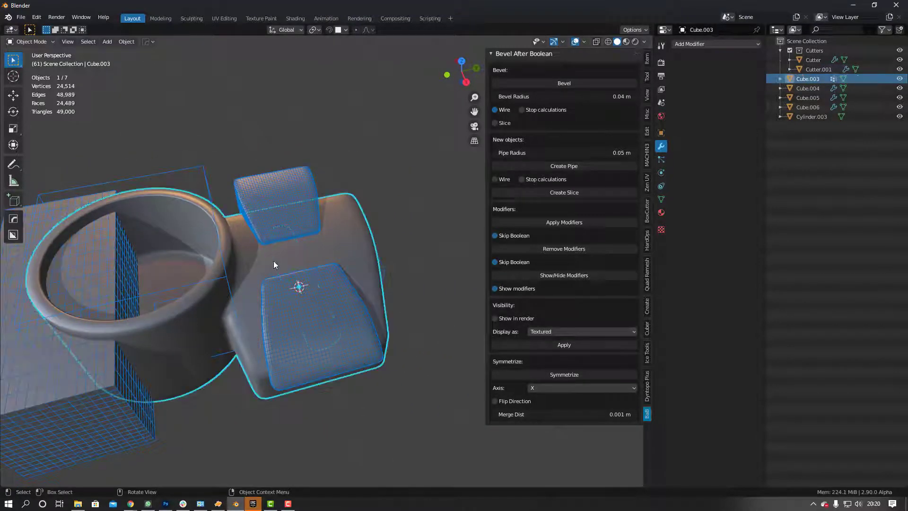
mouse_move(294, 258)
middle_mouse_down()
mouse_move(261, 210)
mouse_move(291, 265)
middle_mouse_up()
key("x")
left_click(274, 240)
left_click(291, 265)
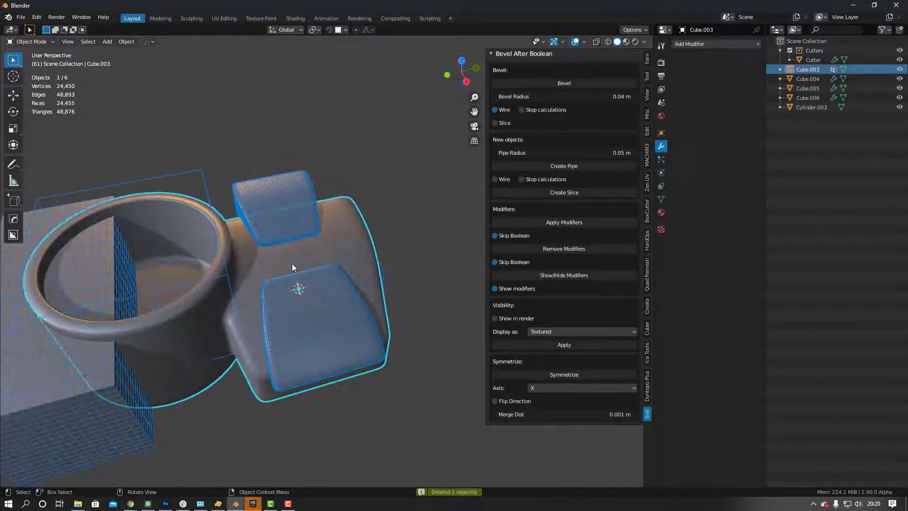
Select Cube.004 and make Cube.003 active, and subtract Cube.004 with a Brush Boolean Difference.
left_click(285, 198, "shift")
middle_click_drag(291, 203, 290, 226)
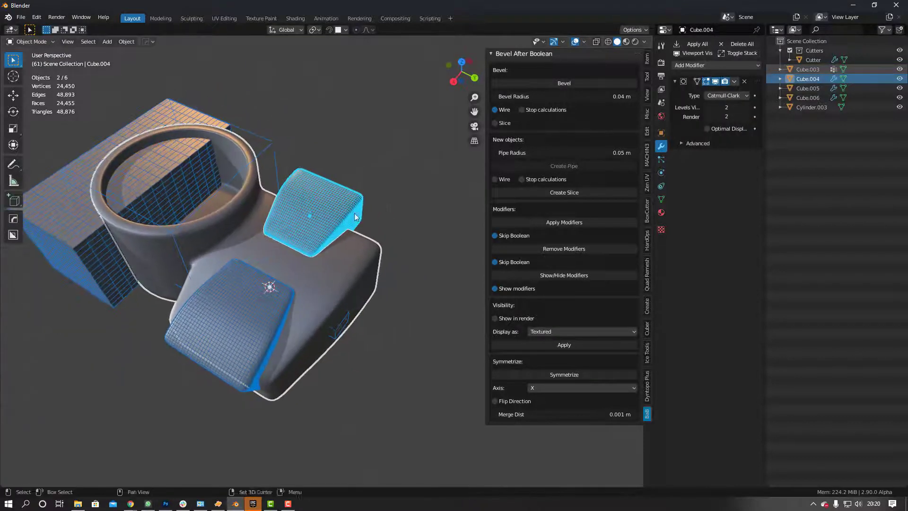
key("alt+a")
left_click(322, 213)
left_click(333, 268, "shift")
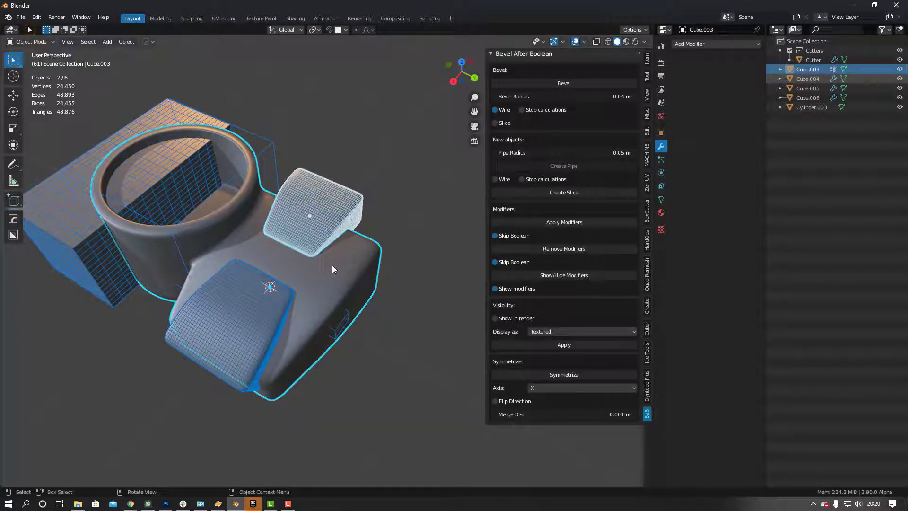
key("shift+ctrl+b")
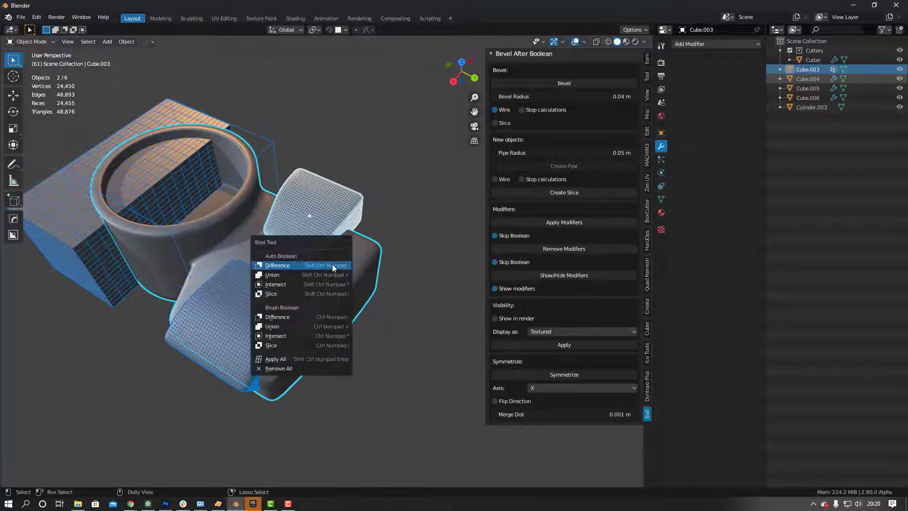
left_click(290, 316)
Run the Bevel After Boolean bevel on the seam of the recess cut by Cube.004.
scroll(303, 219, "up", 3)
mouse_move(303, 218)
middle_mouse_down()
mouse_move(341, 226)
mouse_move(225, 220)
mouse_move(291, 226)
middle_mouse_up()
middle_click_drag(345, 193, 279, 223, "shift")
left_click(525, 84)
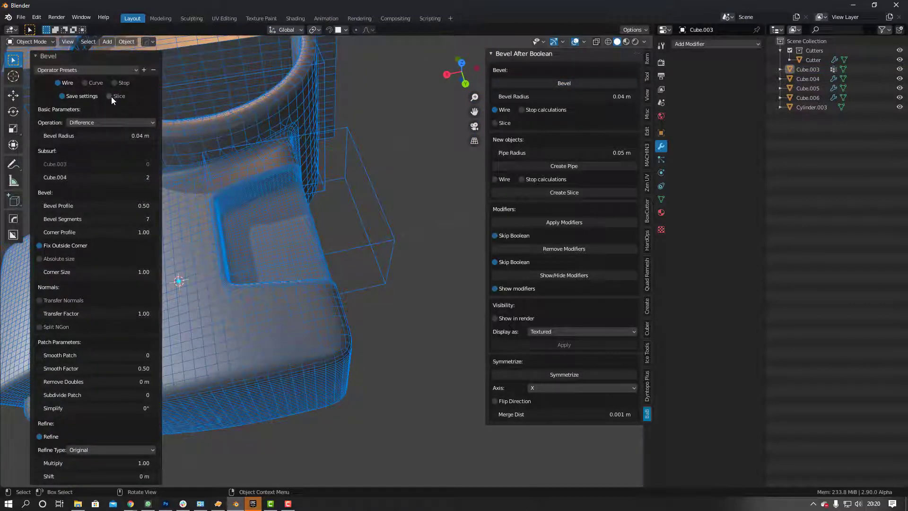
Enable Slice on the bevel, turn Wire off and inspect the sliced panel's edges.
left_click(110, 96)
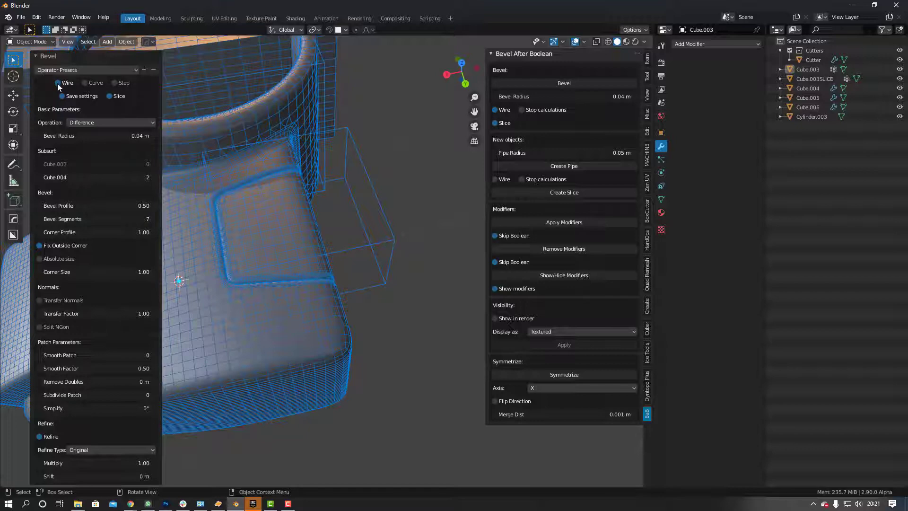
middle_click_drag(237, 184, 283, 223)
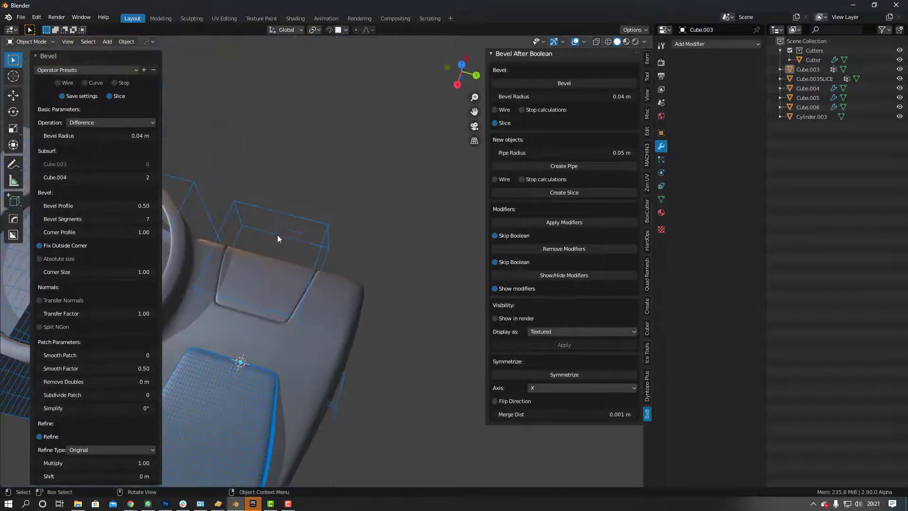
scroll(271, 253, "down", 2)
middle_click_drag(270, 254, 325, 257, "shift")
scroll(324, 257, "up", 5)
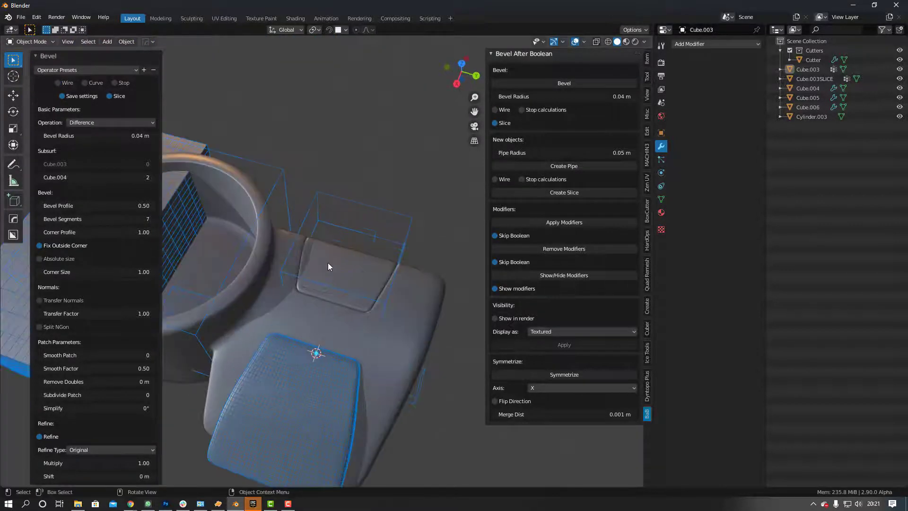
middle_click_drag(361, 302, 294, 256)
scroll(325, 304, "up", 3)
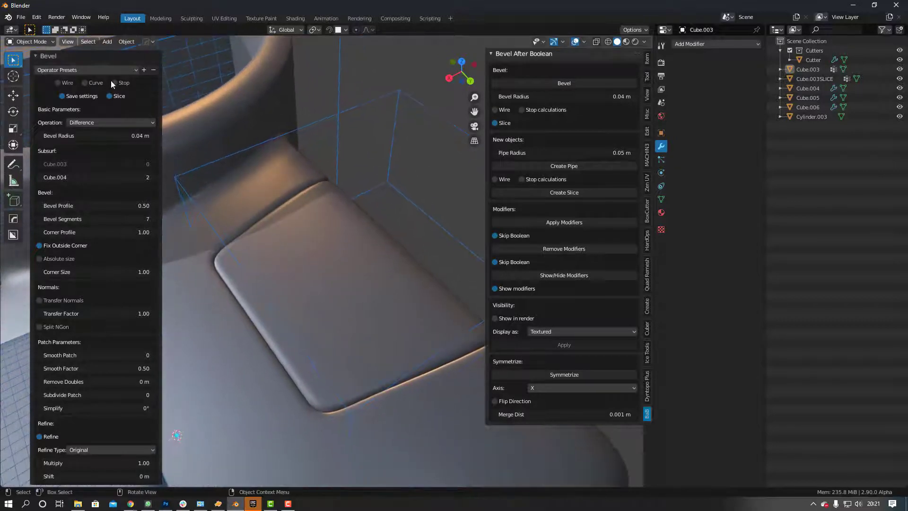
Set the sliced panel's Bevel Radius to 0.03 m and reduce Bevel Segments to 1.
left_click_drag(116, 136, 112, 136)
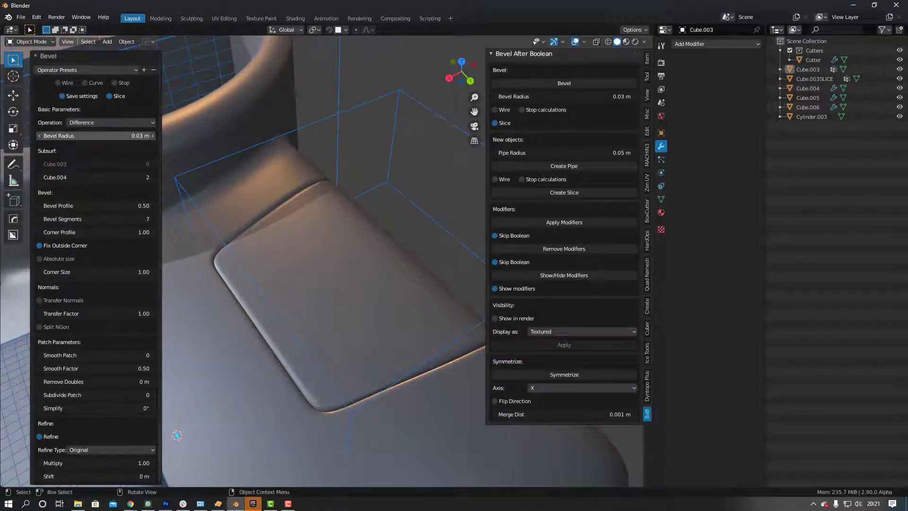
left_click(39, 218)
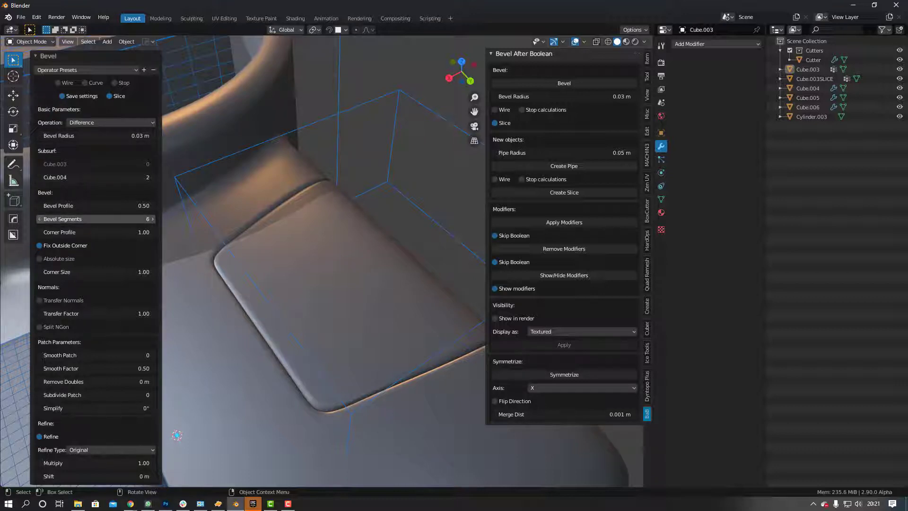
left_click(39, 218)
left_click(39, 219)
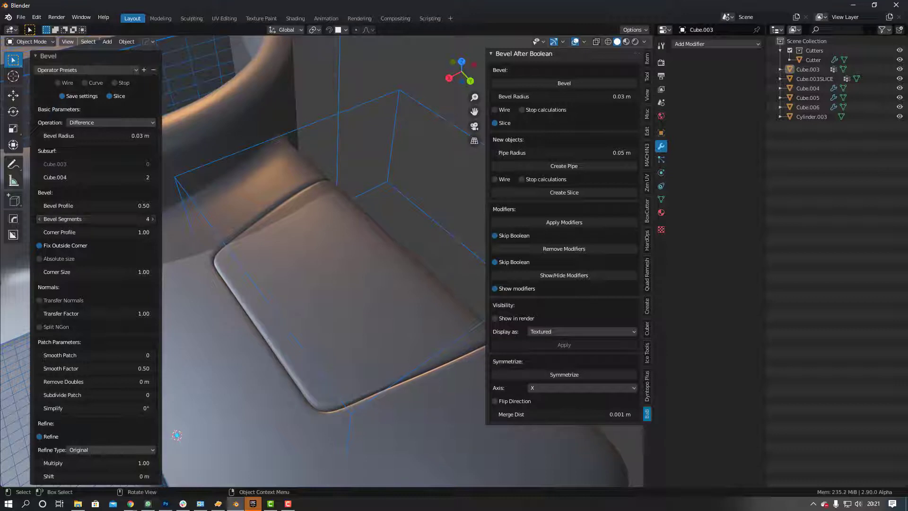
left_click(40, 219)
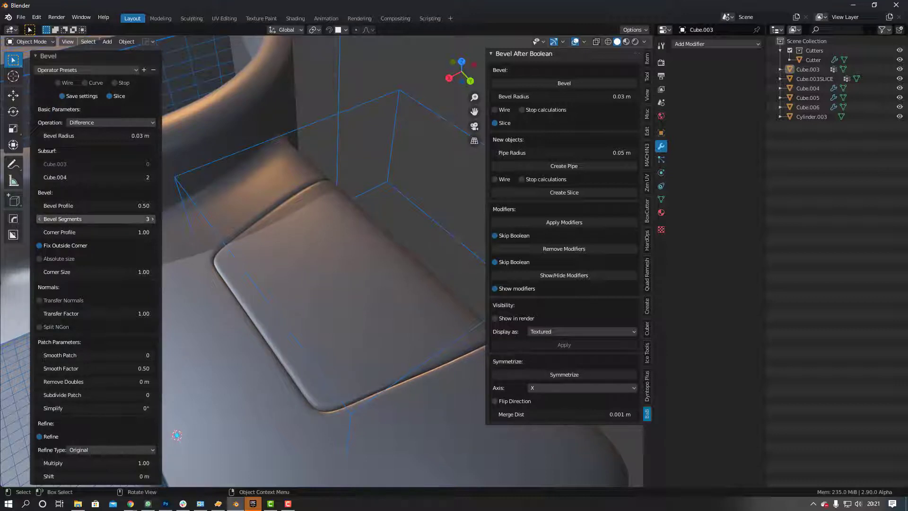
left_click(40, 219)
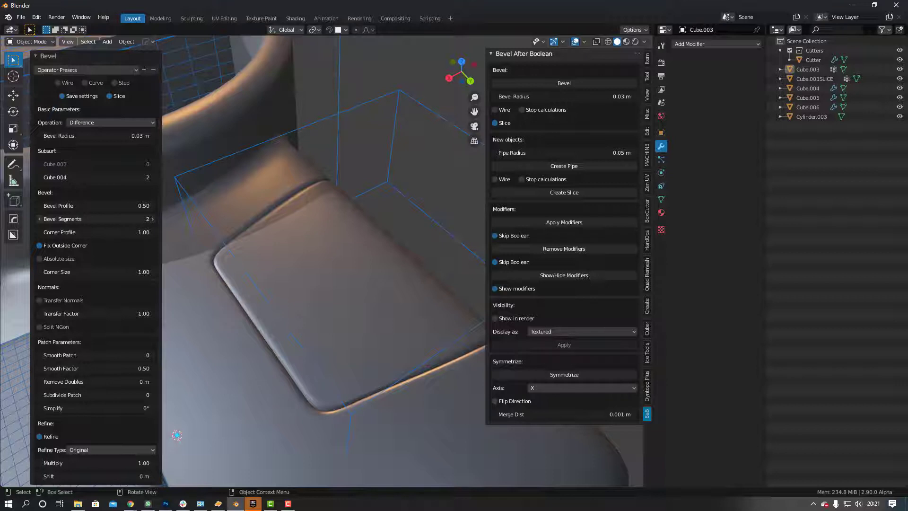
left_click(40, 219)
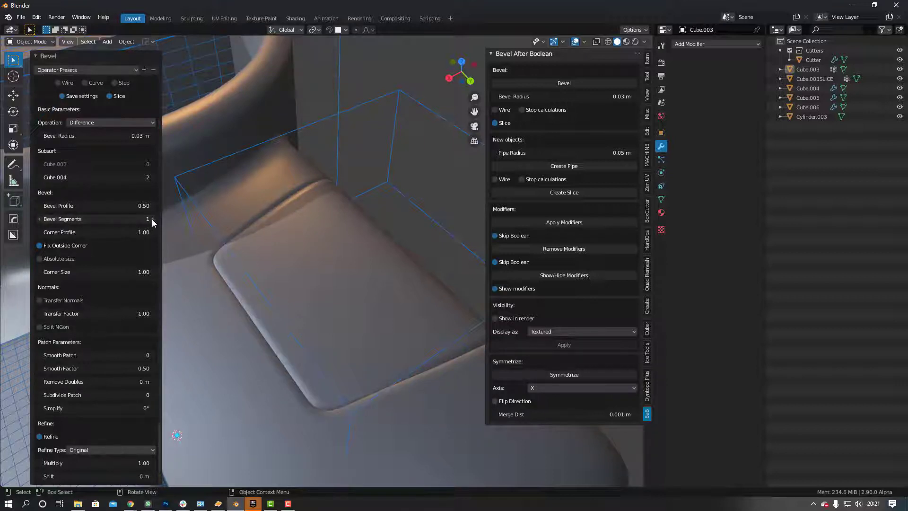
Try a Bevel Profile of 0.00, set it to 1.00 and raise the Bevel Radius to 0.04 m.
left_click_drag(116, 208, 116, 208)
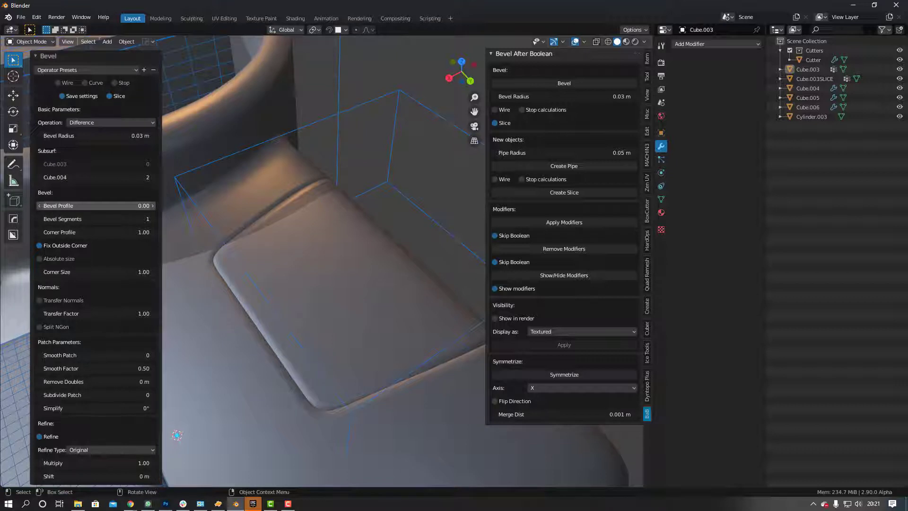
left_click_drag(116, 207, 116, 208)
left_click(116, 205)
type("1.0")
key("Return")
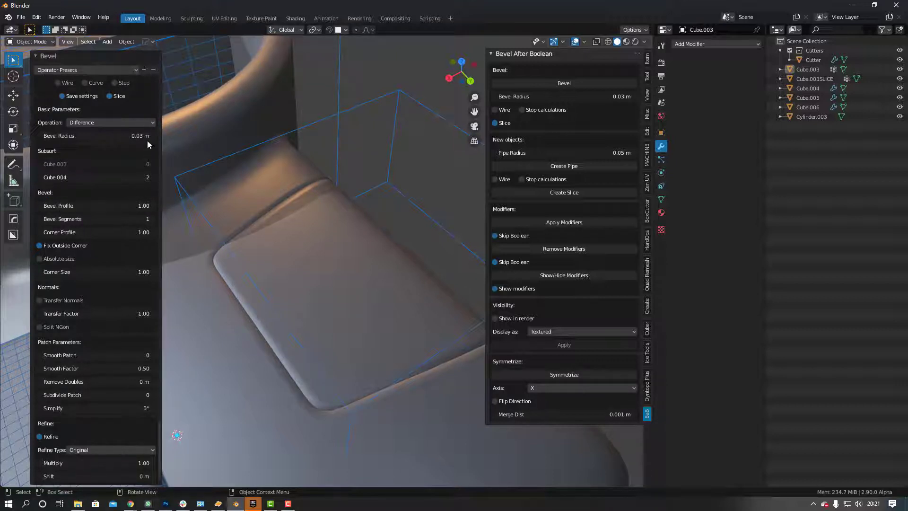
left_click(152, 136)
left_click(153, 135)
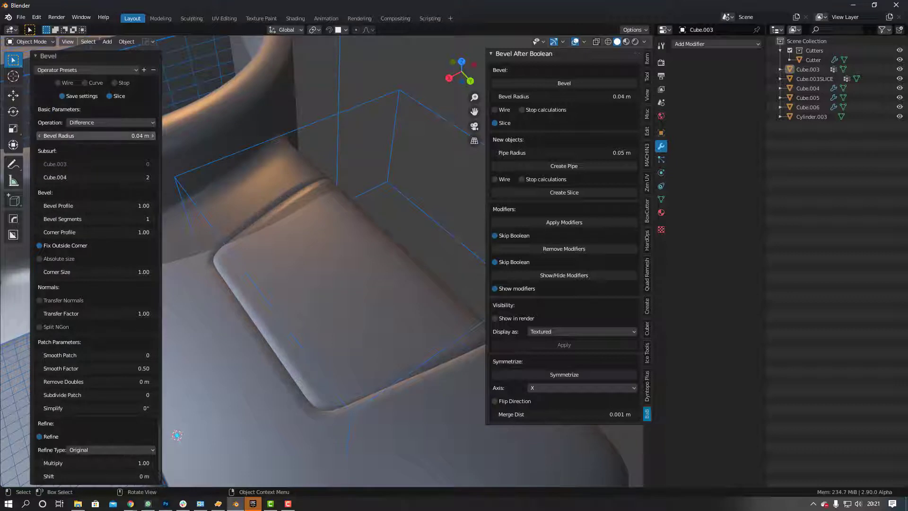
Set the sliced panel's Bevel Profile to 0.50 and raise Bevel Segments to 5.
left_click(143, 206)
type("0.")
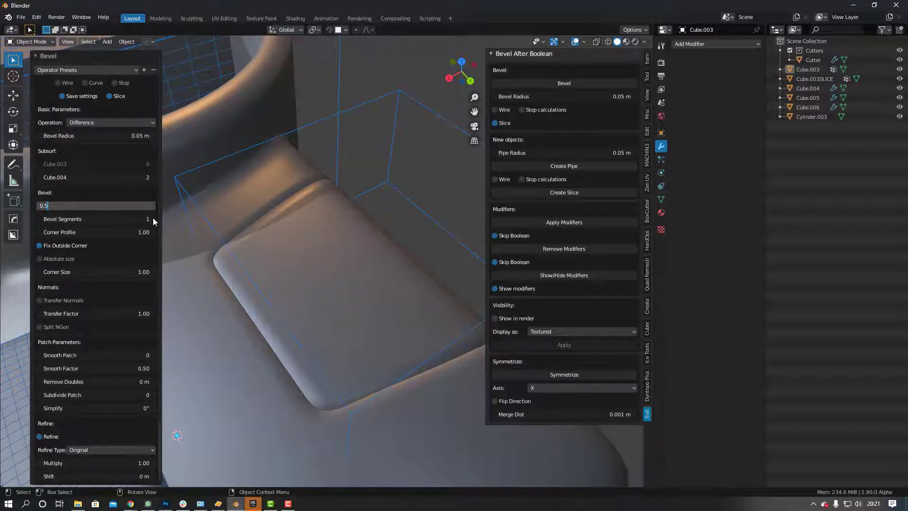
type("5")
key("Return")
left_click(152, 219)
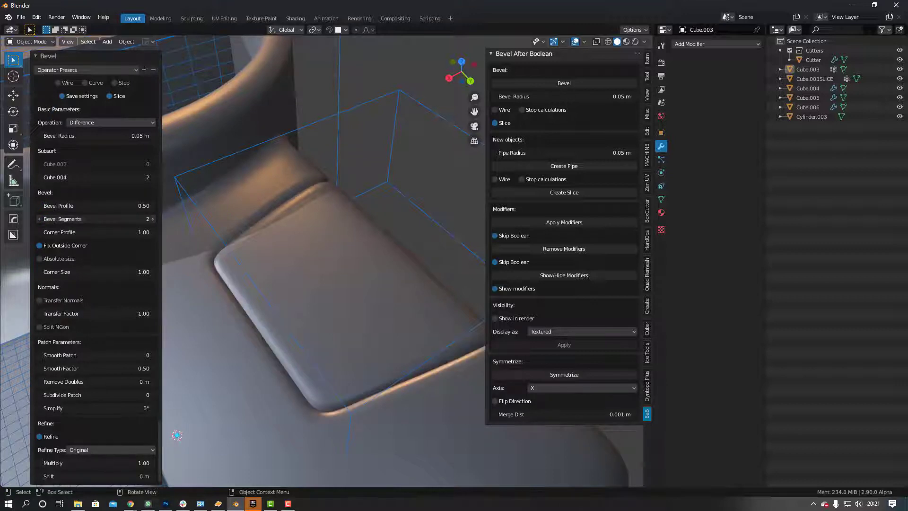
left_click(152, 219)
left_click(152, 219)
left_click(152, 219)
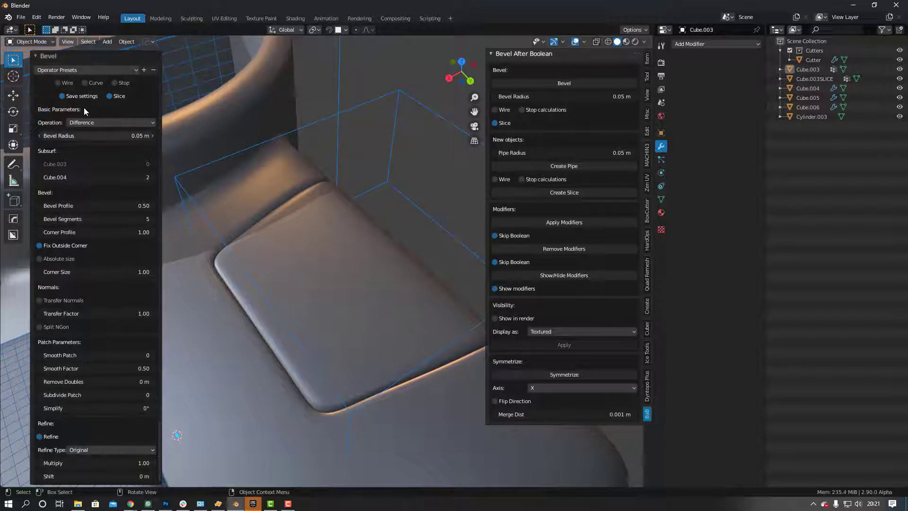
Check the bevel with Wire on, reduce the Bevel Radius to 0.03 m and turn Wire off again.
left_click(58, 83)
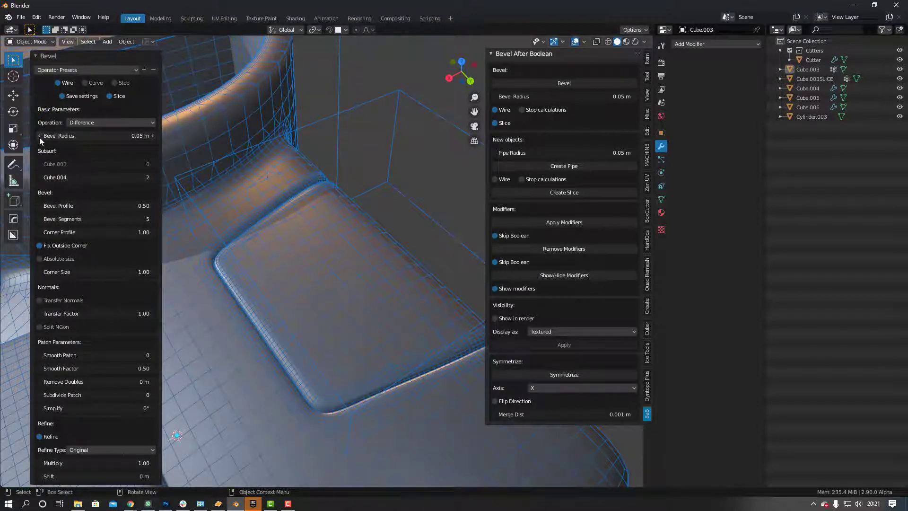
left_click(40, 136)
left_click(40, 135)
left_click(58, 83)
middle_click_drag(147, 154, 263, 203)
middle_click_drag(284, 239, 308, 189)
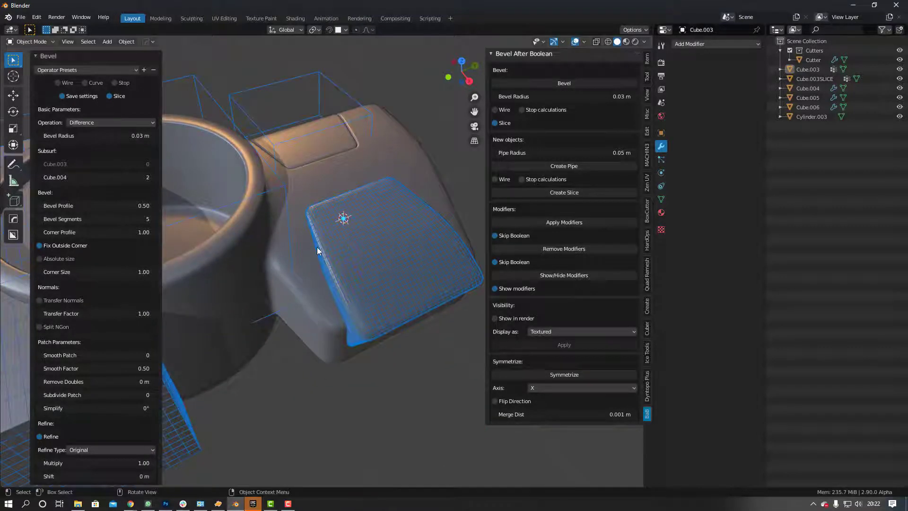
Select the sliced panel on the body and examine its bevelled gap from several angles.
left_click(310, 302)
left_click(302, 354)
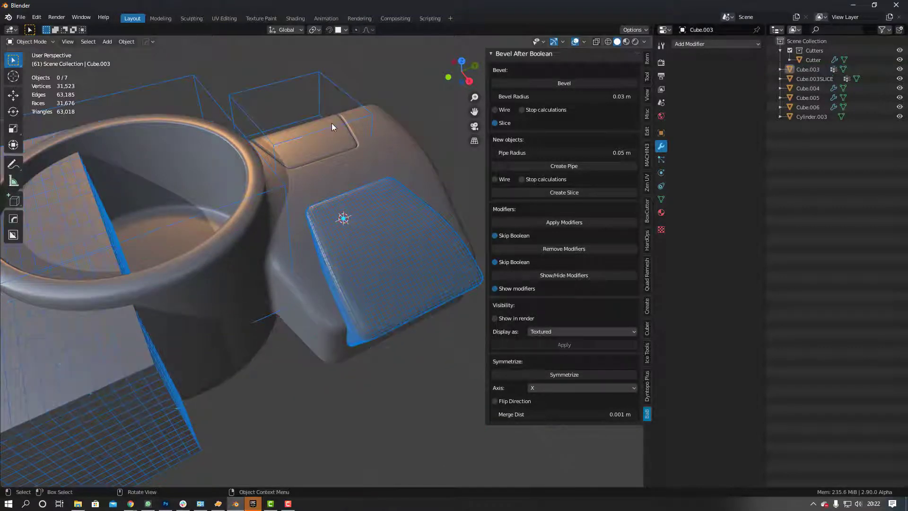
left_click(332, 127)
middle_click_drag(332, 127, 149, 104)
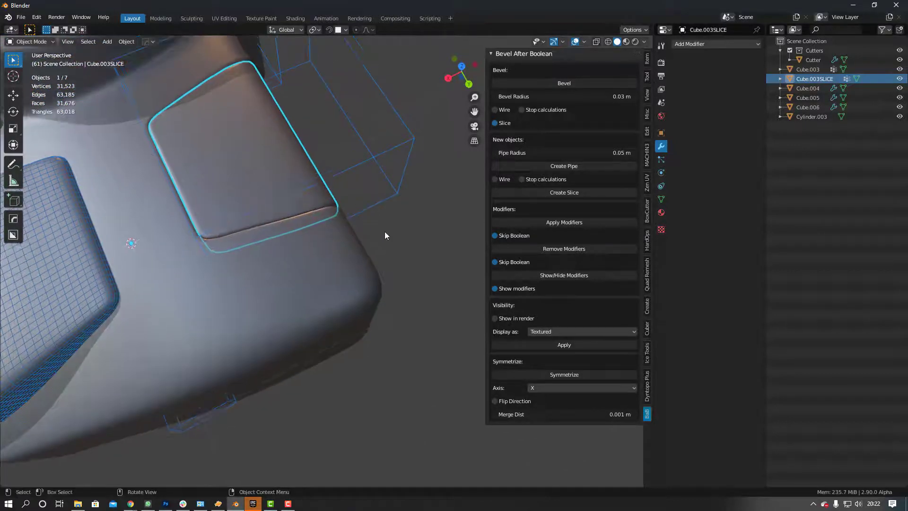
key("alt+a")
middle_click_drag(248, 229, 178, 244)
Join the angled block Cube.005 to the main body Cube.003 with a Union boolean.
left_click(342, 214)
scroll(252, 240, "up", 3)
left_click(236, 198, "shift")
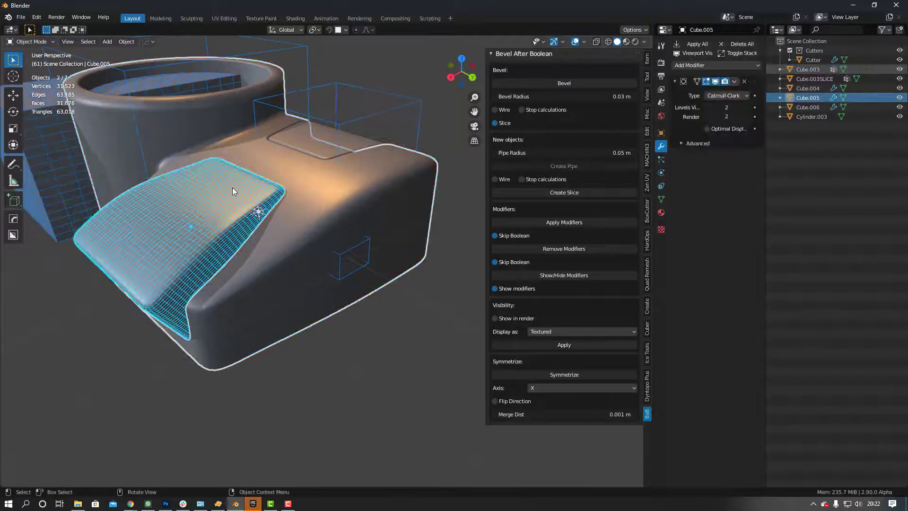
middle_click_drag(233, 191, 243, 212)
left_click(339, 331)
left_click(223, 230)
left_click(303, 190, "shift")
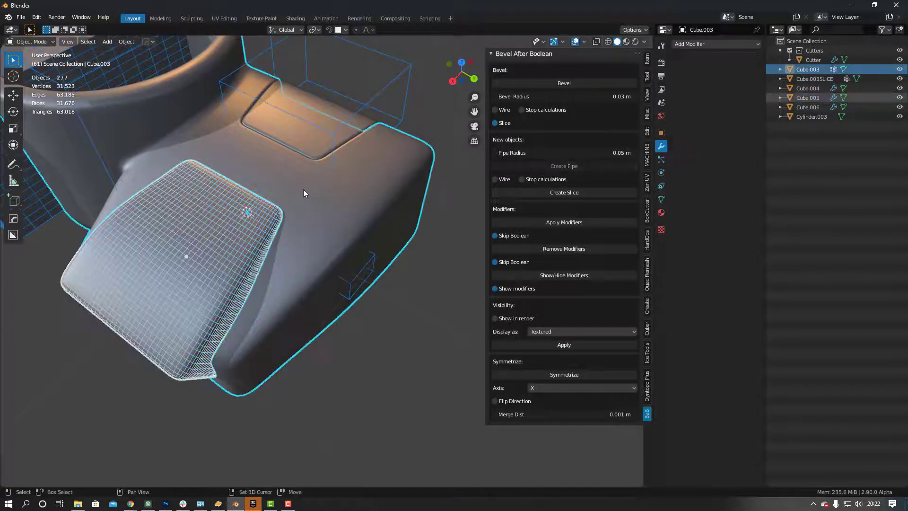
key("q")
key("Escape")
key("shift+ctrl+b")
left_click(239, 246)
Disable Slice and run the Bevel After Boolean bevel on the body's union seam with Cube.005.
scroll(257, 220, "up", 3)
middle_click_drag(257, 220, 296, 174)
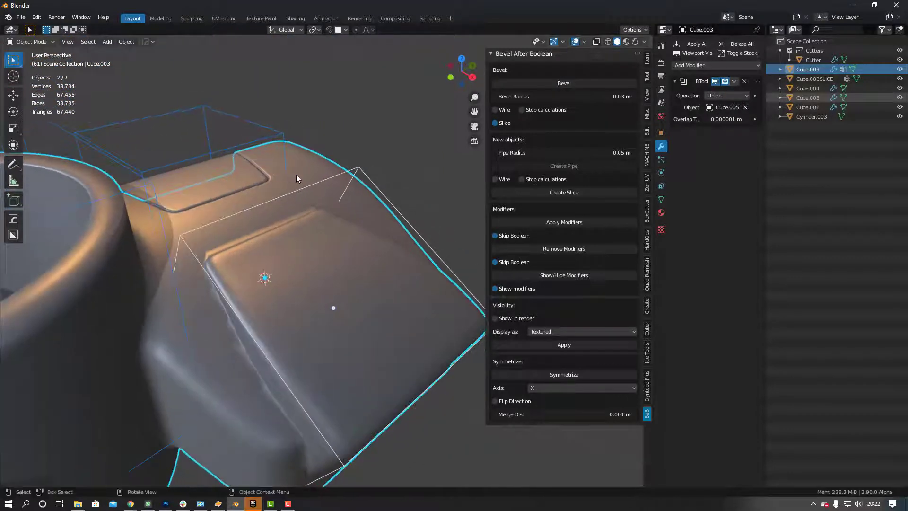
scroll(298, 174, "down", 2)
left_click(321, 192)
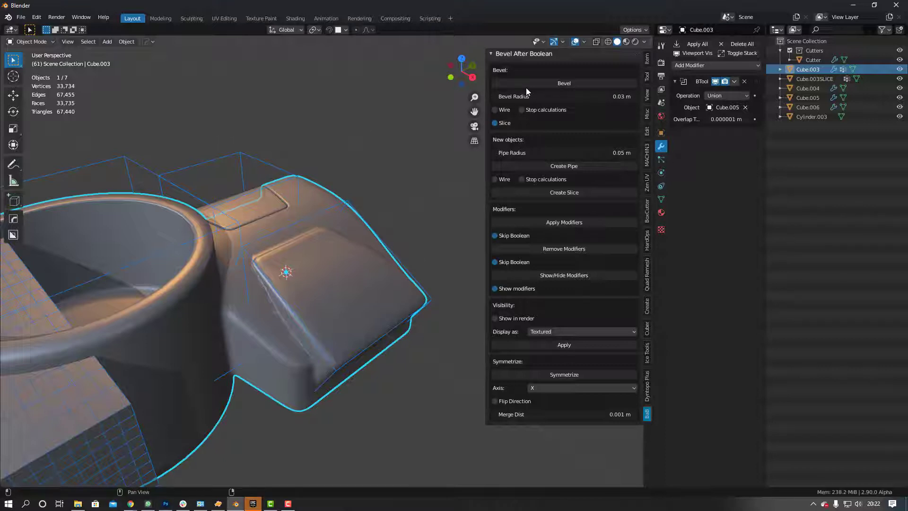
left_click_drag(617, 97, 622, 97)
left_click(496, 123)
left_click(568, 84)
scroll(279, 279, "up", 6)
middle_click_drag(228, 180, 323, 186)
Try a Bevel Radius of 0.06 m on the union seam and stop the bevel calculation to inspect the plain union.
left_click(153, 138)
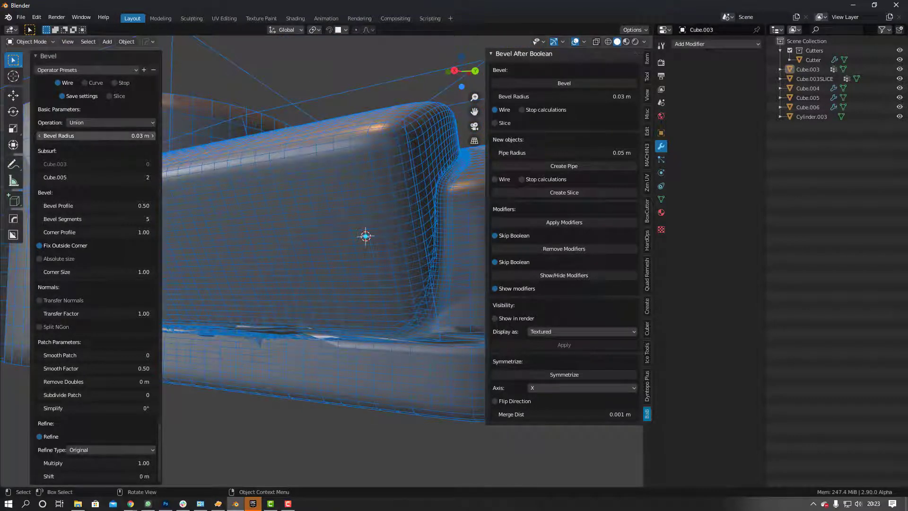
left_click_drag(151, 136, 153, 138)
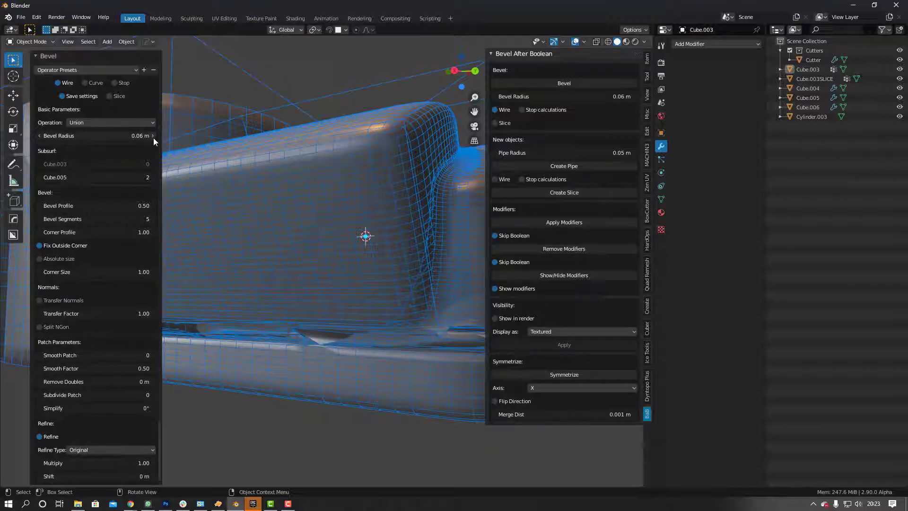
left_click(115, 82)
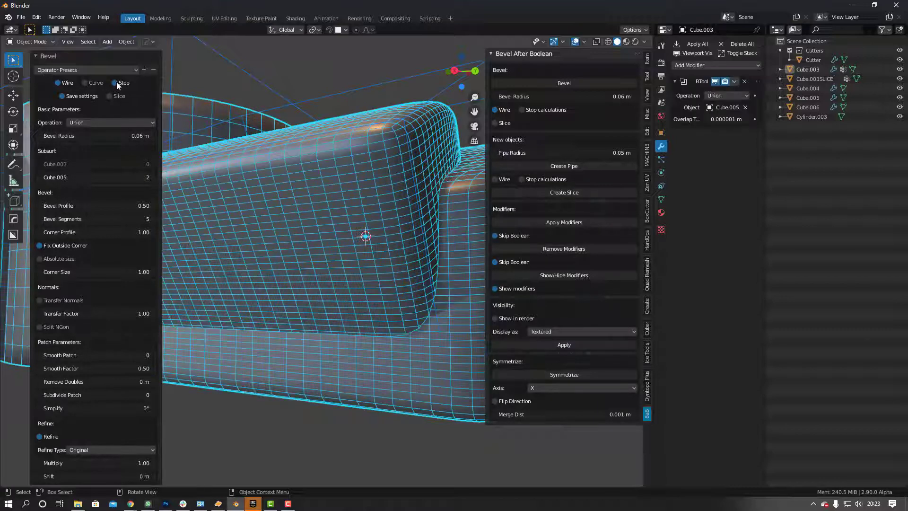
scroll(351, 118, "down", 5)
middle_click_drag(343, 120, 378, 184)
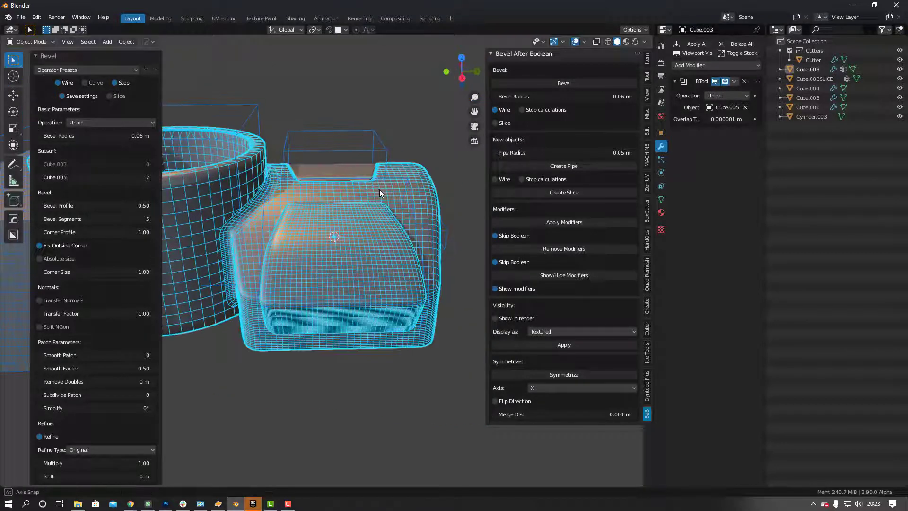
Use Bool Scroll on the main body to reveal and select its union operand Cube.005.
left_click(279, 245)
left_click(308, 257)
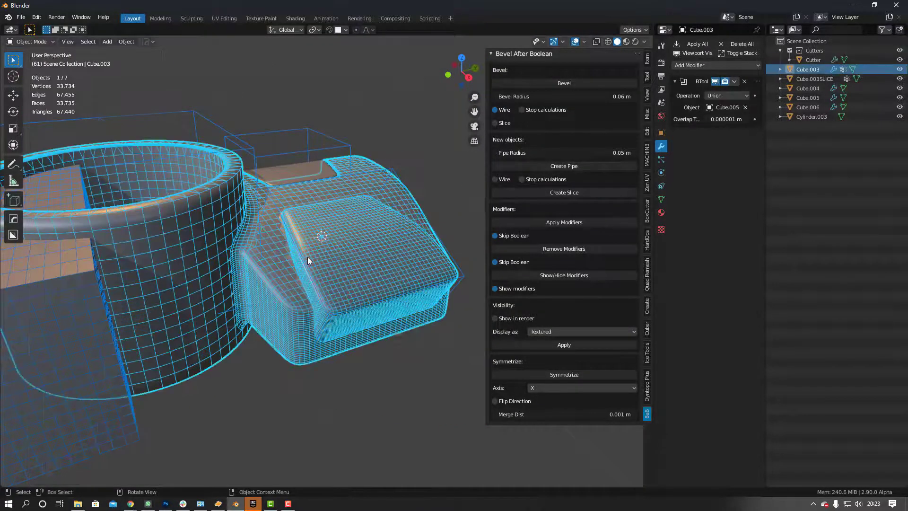
key("q")
left_click(306, 257)
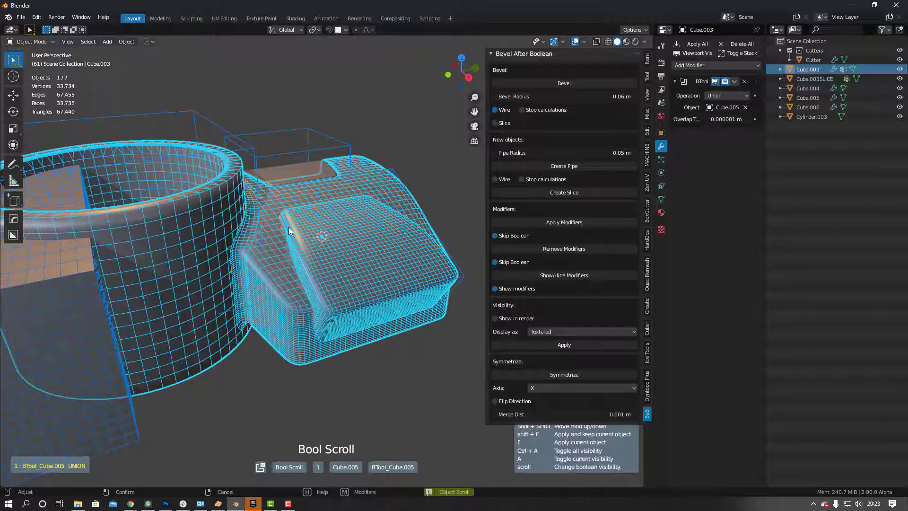
scroll(289, 228, "down", 1)
middle_click_drag(317, 239, 337, 219)
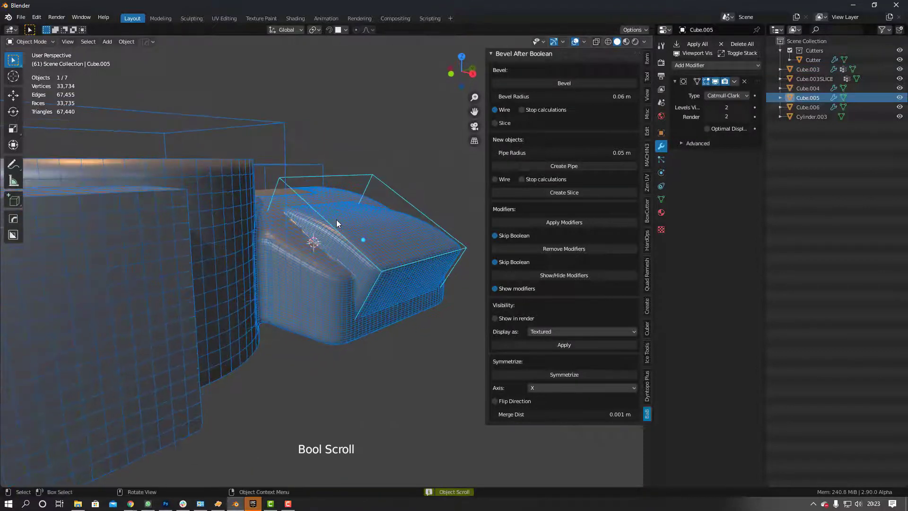
Move Cube.005 about 0.084 m along its local Z axis and about 0.047 m along its local X axis.
key("g")
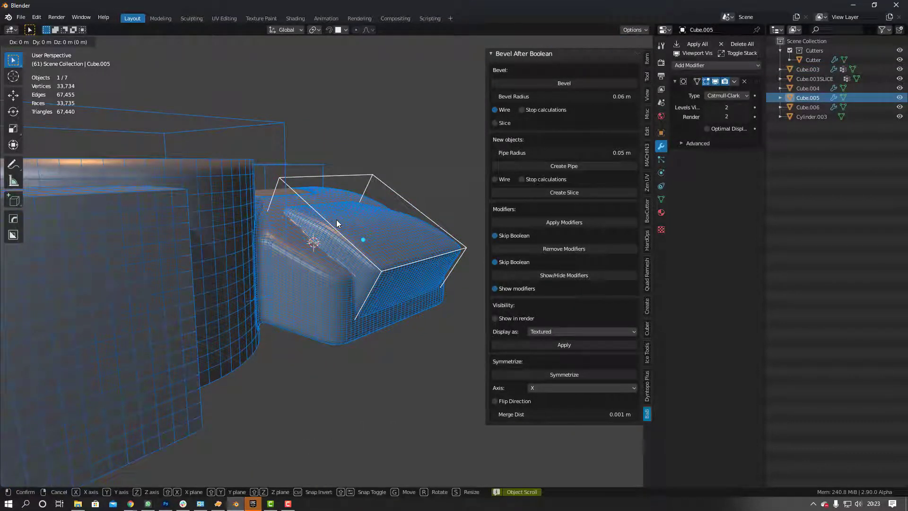
key("z")
key("z")
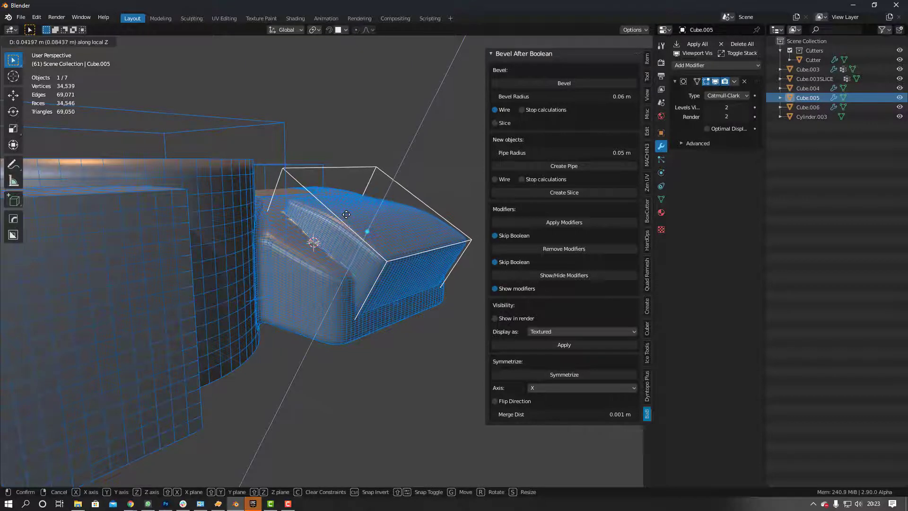
left_click(346, 214)
key("g")
key("y")
key("x")
key("x")
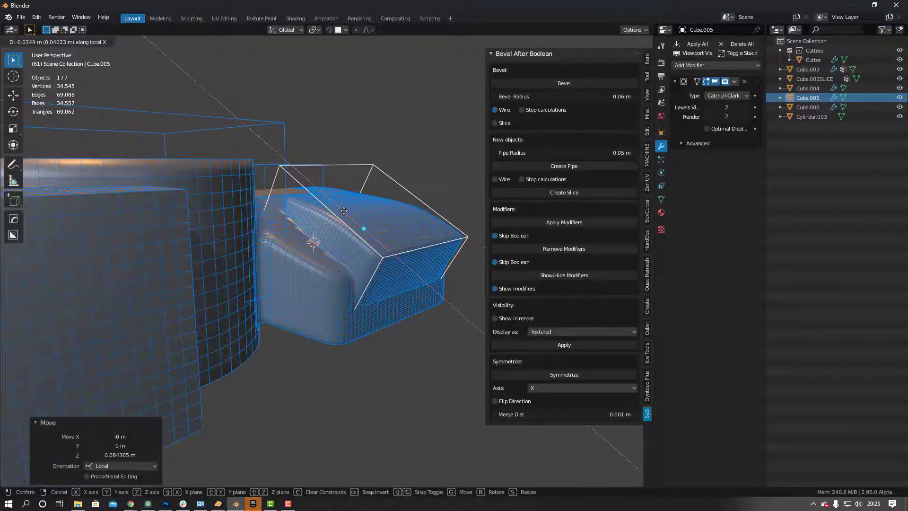
left_click(343, 210)
Select the main body and rerun the bevel on its seam with the repositioned Cube.005.
middle_click_drag(343, 210, 387, 132)
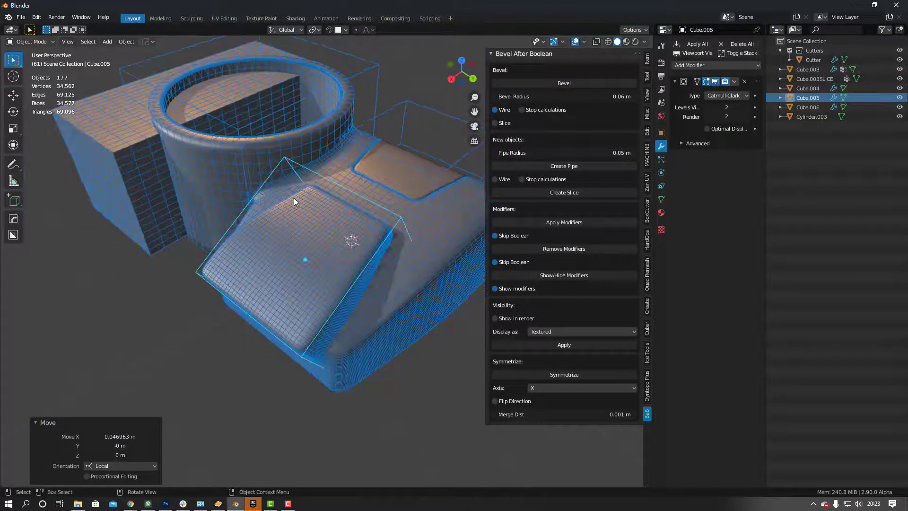
left_click(413, 241)
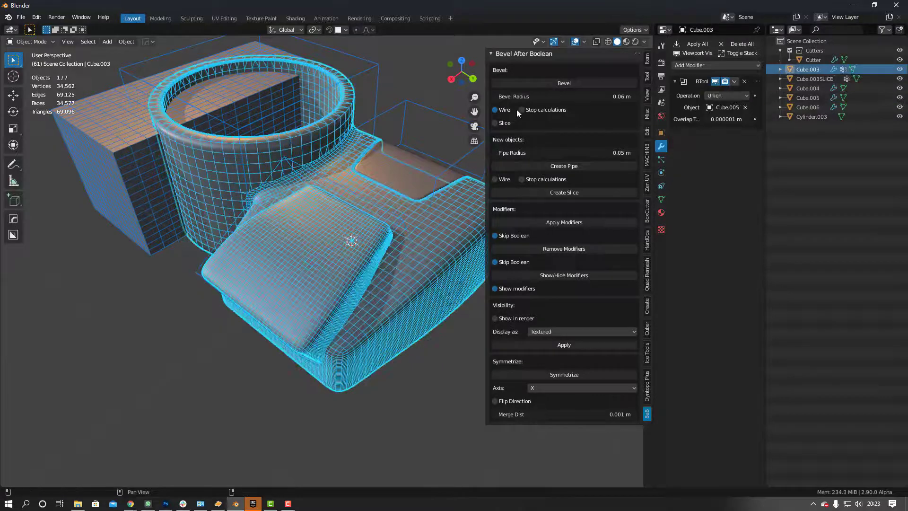
left_click(540, 84)
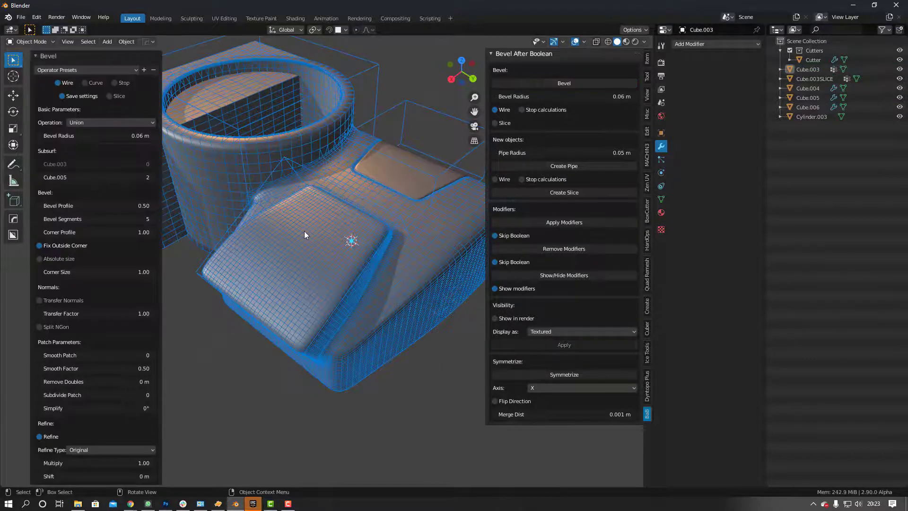
Examine the bevelled union seam around the angled block, especially where it meets the body's lower corner.
middle_click_drag(306, 231, 343, 194)
scroll(286, 251, "up", 2)
middle_click_drag(286, 252, 307, 292)
scroll(331, 251, "up", 1)
scroll(333, 251, "up", 3)
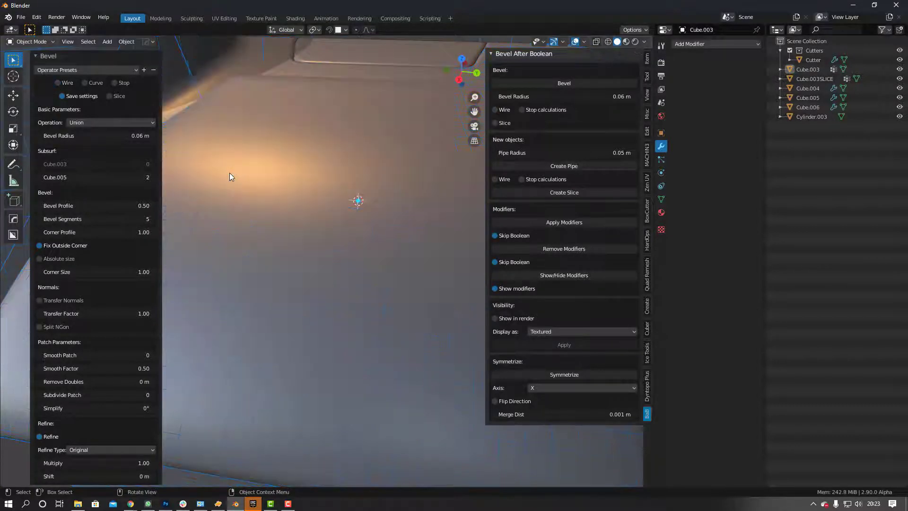
scroll(216, 181, "down", 4)
middle_click_drag(215, 181, 265, 232)
scroll(264, 232, "up", 3)
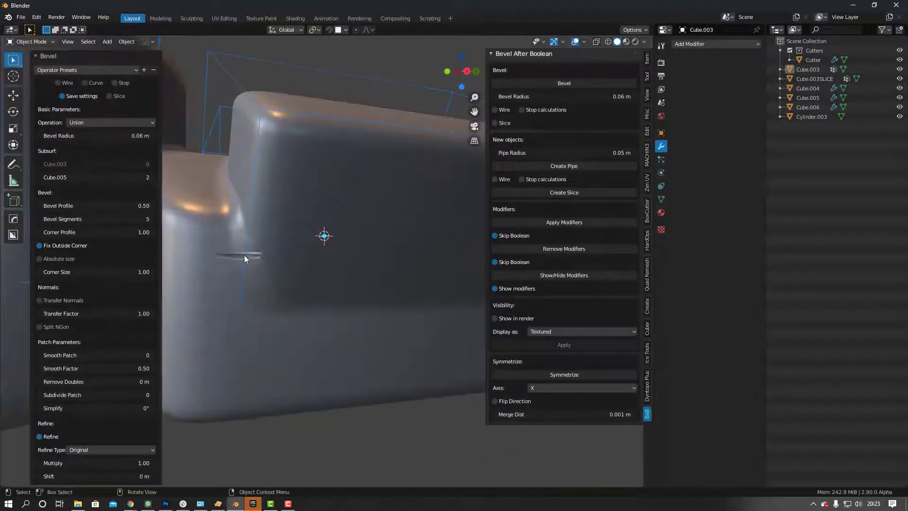
Turn Wire on, reduce the union seam's Bevel Radius to 0.04 m and set Bevel Segments to 6.
left_click(58, 85)
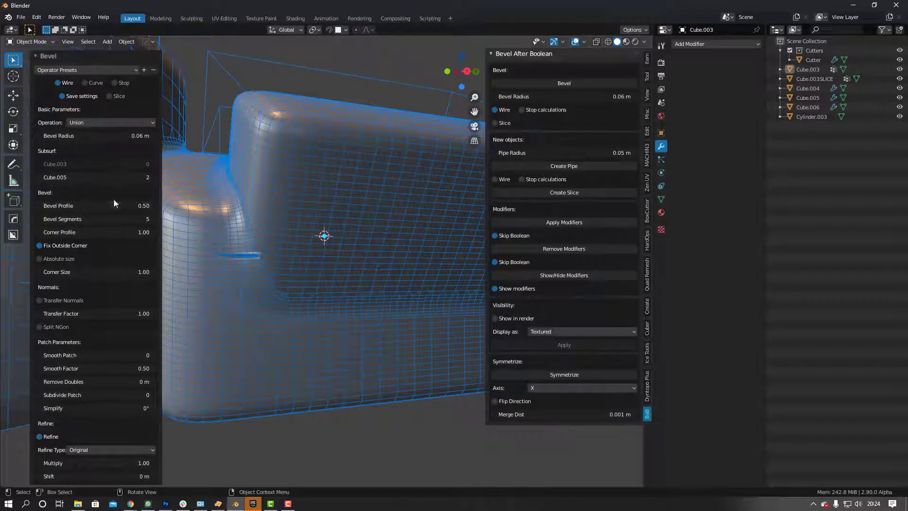
left_click(117, 137)
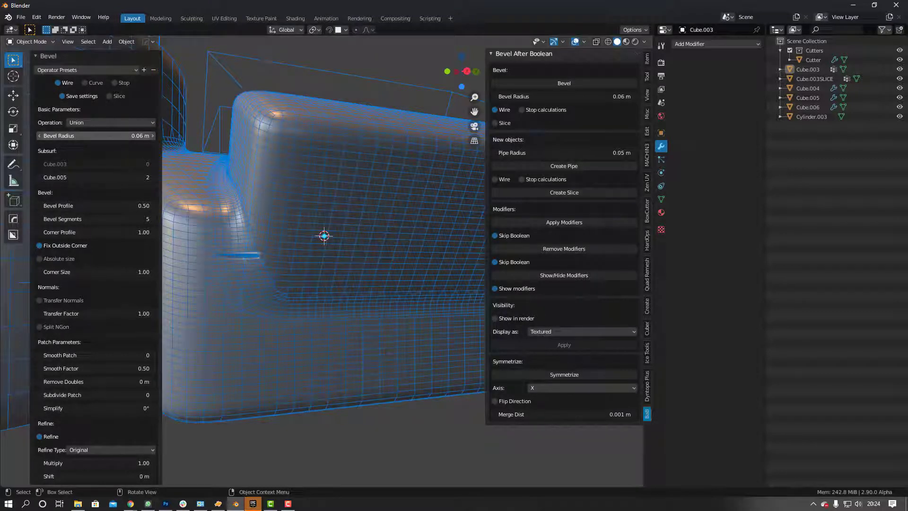
mouse_move(117, 138)
left_mouse_down()
mouse_move(89, 138)
mouse_move(108, 138)
left_mouse_up()
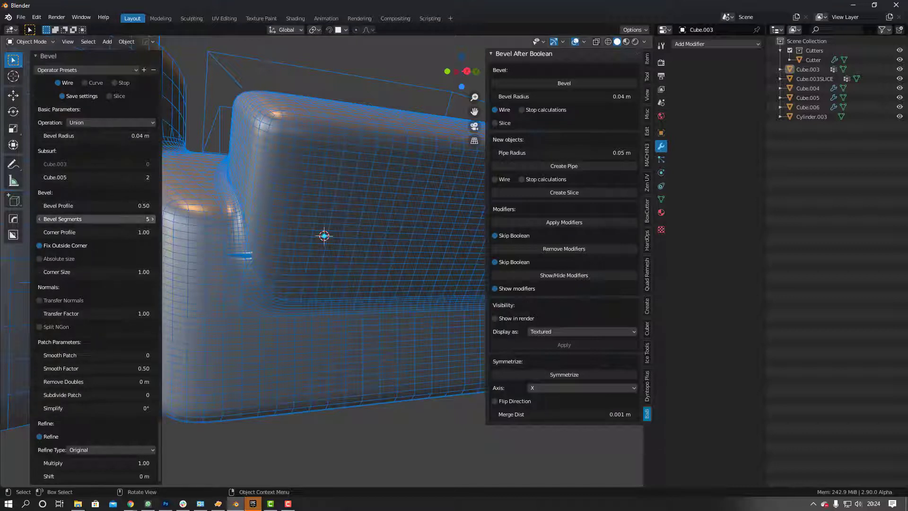
left_click_drag(98, 219, 107, 219)
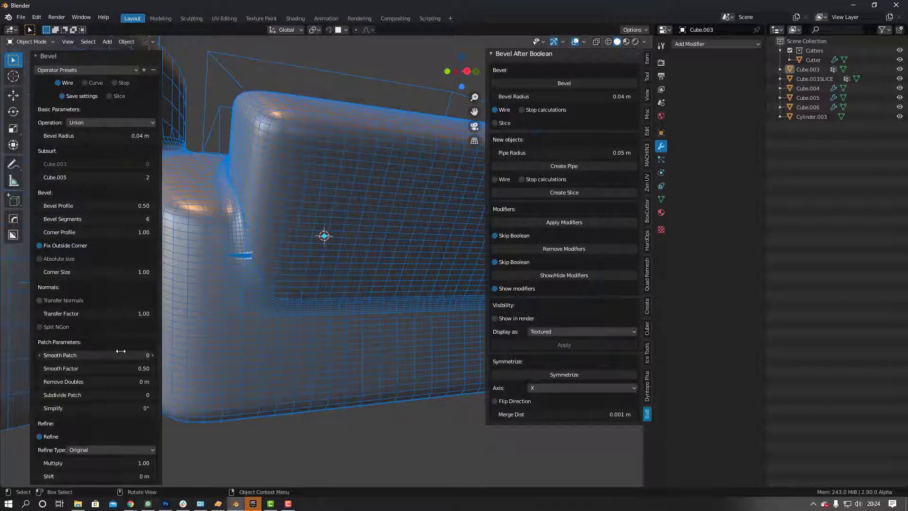
Try a Smooth Patch of 1, reset it to 0 and raise Cube.005's Subsurf level to 3.
left_click(152, 355)
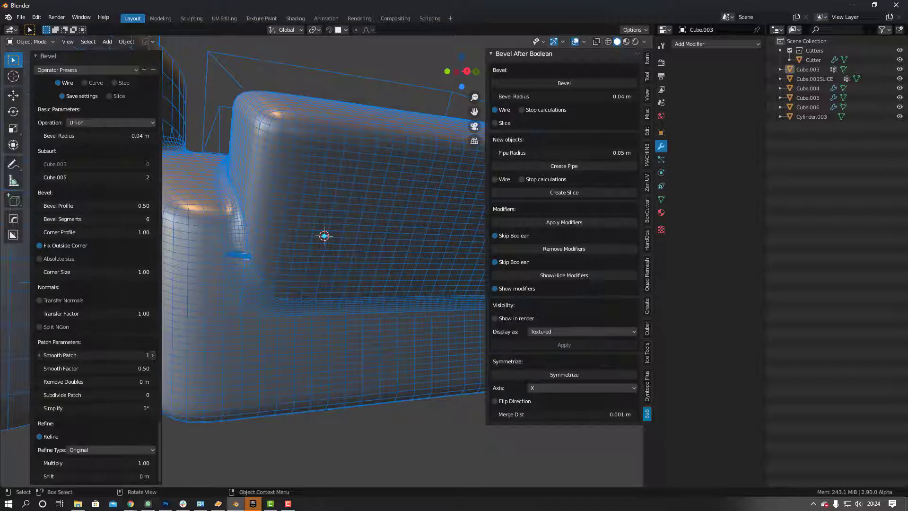
left_click(40, 356)
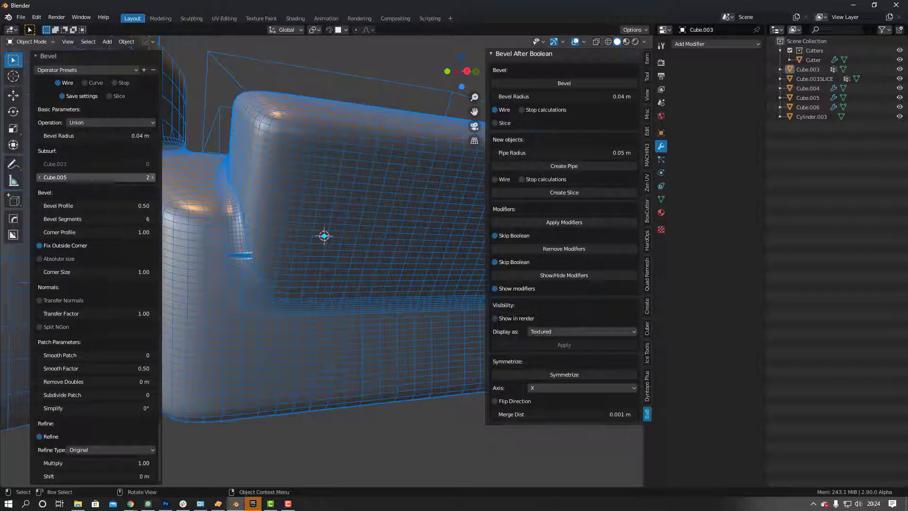
left_click(151, 178)
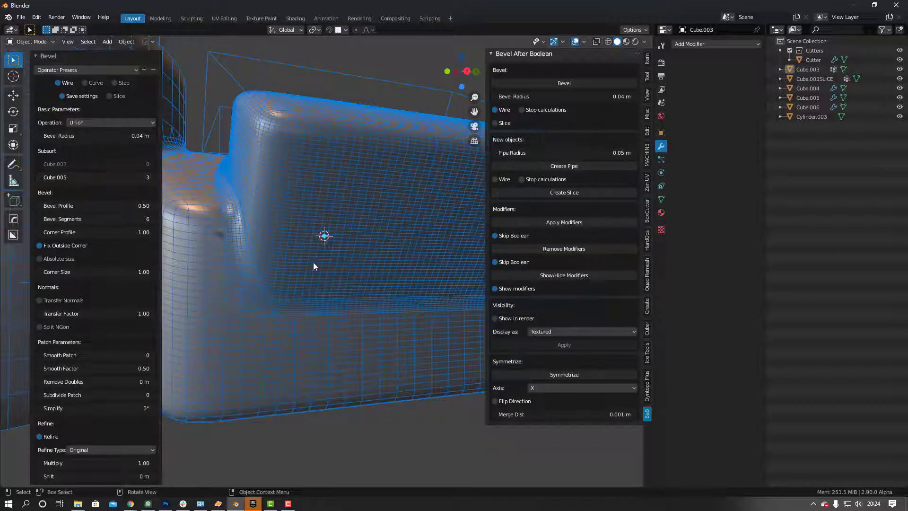
middle_click_drag(335, 249, 276, 237)
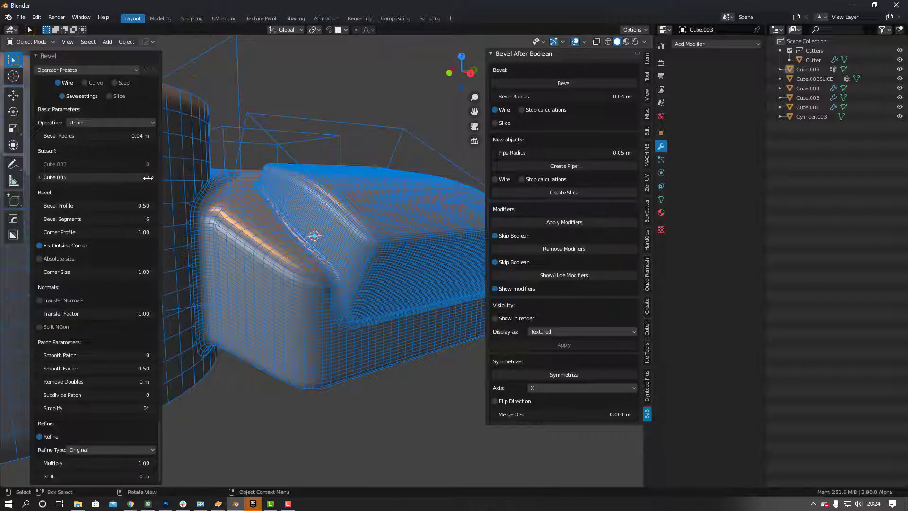
middle_click_drag(373, 265, 292, 256)
scroll(289, 259, "up", 5)
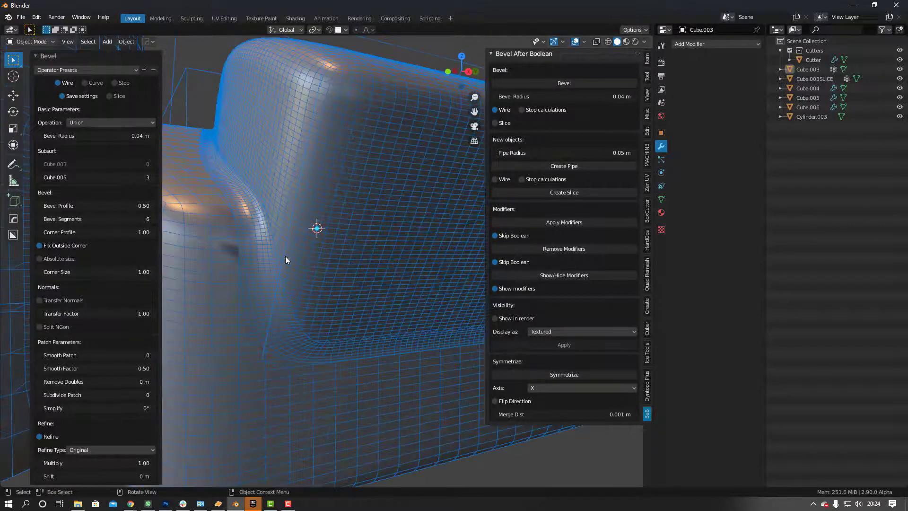
Turn on Transfer Normals for the union seam around the angled block and turn Wire off.
left_click(39, 301)
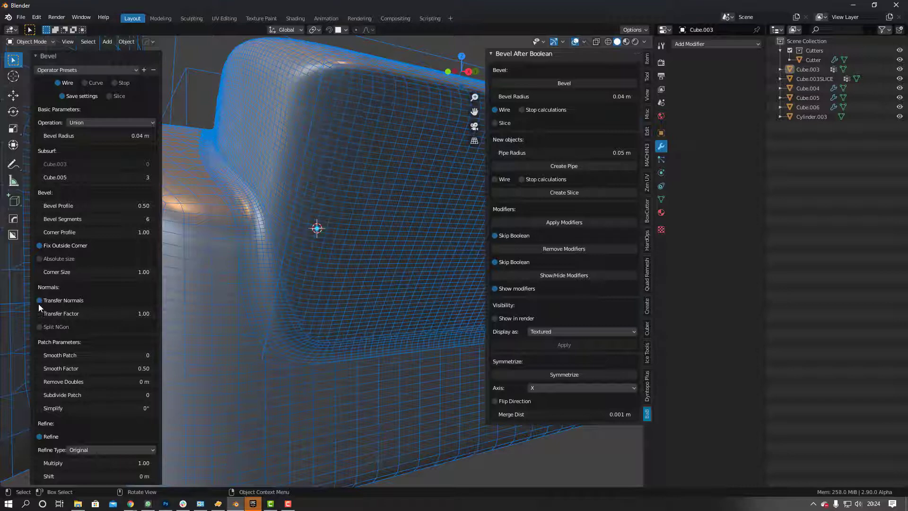
scroll(297, 268, "down", 3)
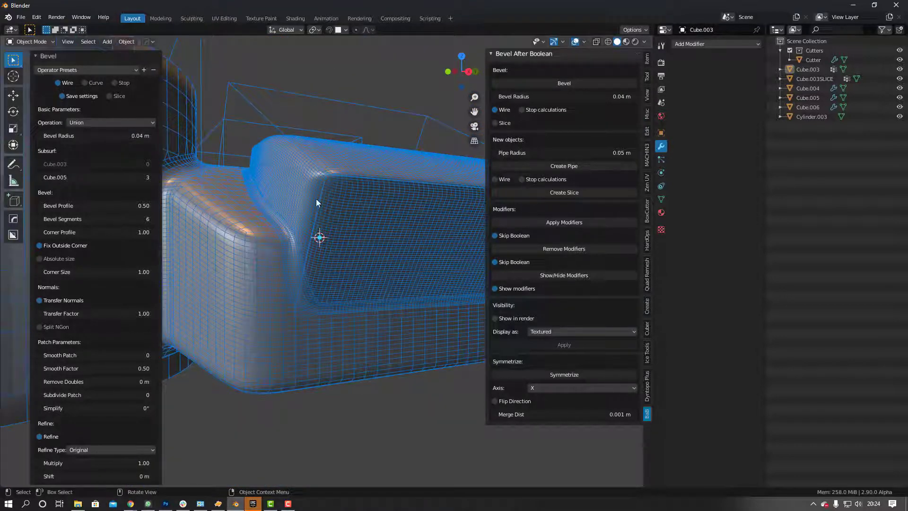
key("alt+w")
mouse_move(357, 208)
middle_mouse_down()
mouse_move(296, 218)
mouse_move(249, 264)
mouse_move(332, 288)
mouse_move(355, 235)
mouse_move(401, 211)
mouse_move(312, 229)
mouse_move(330, 197)
mouse_move(285, 180)
mouse_move(282, 209)
mouse_move(361, 212)
middle_mouse_up()
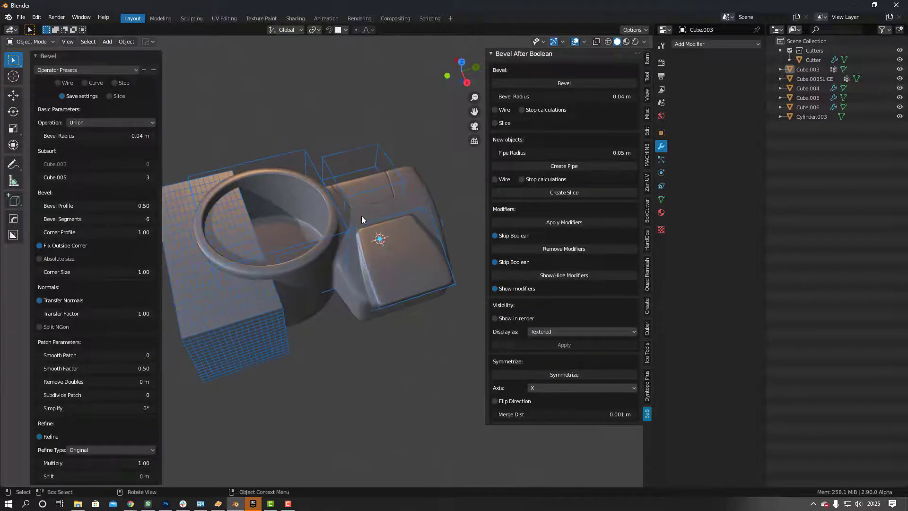
Cut the gridded box Cube.006 out of the main body Cube.003 with a brush Difference boolean.
left_click(357, 315)
left_click(270, 328)
middle_click_drag(269, 303, 326, 266)
left_click(290, 237, "shift")
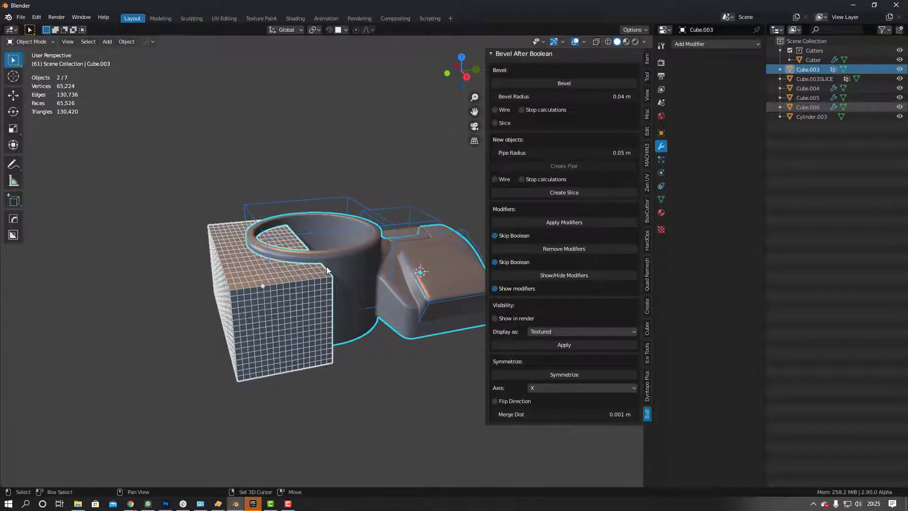
key("shift+ctrl+b")
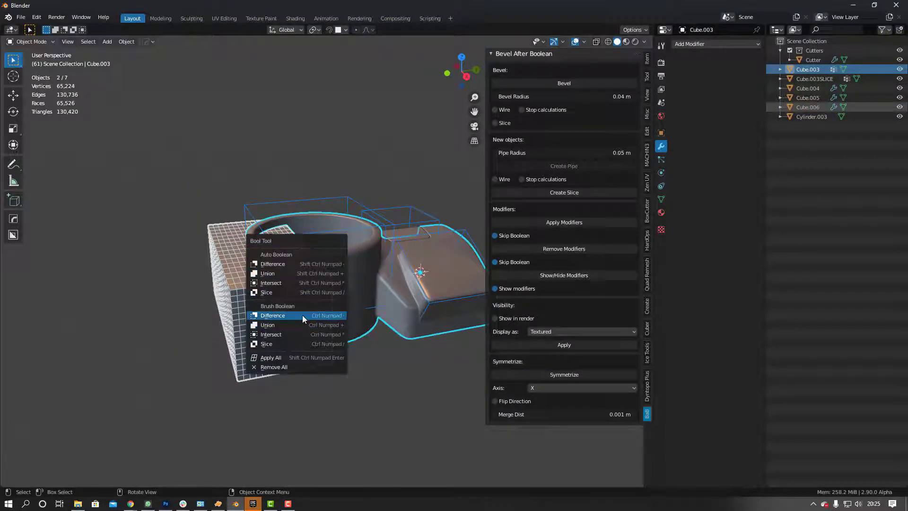
left_click(302, 315)
Select only the main body and bevel its new cut seam at 0.04 m with Slice turned on.
mouse_move(304, 286)
middle_mouse_down()
mouse_move(316, 243)
mouse_move(326, 255)
middle_mouse_up()
scroll(333, 260, "up", 3)
left_click(337, 262)
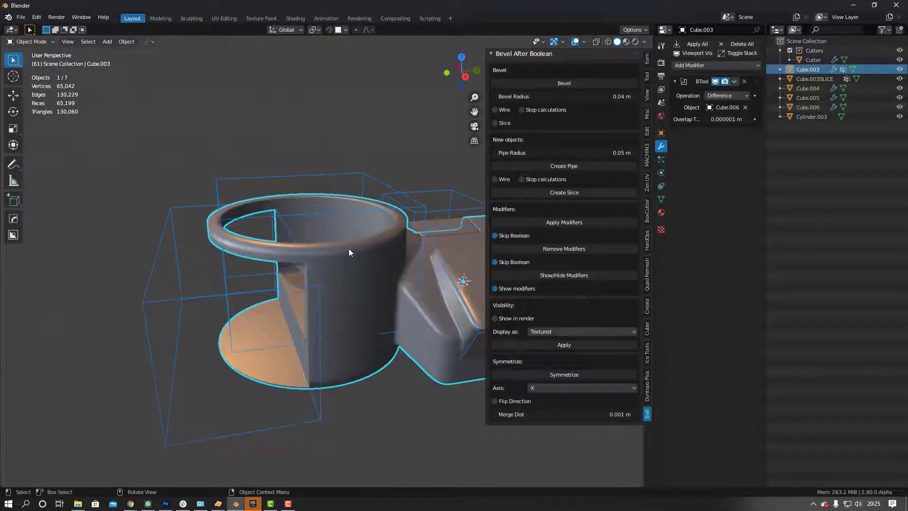
left_click(548, 83)
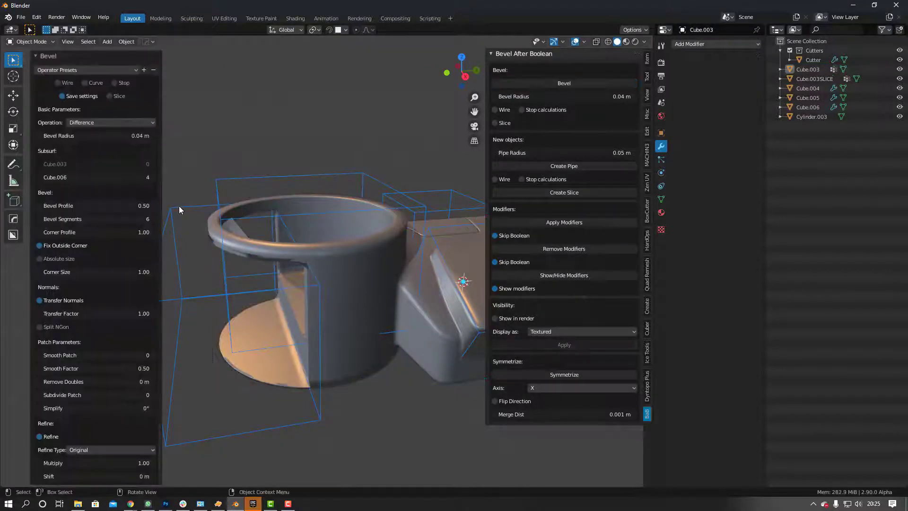
left_click(109, 96)
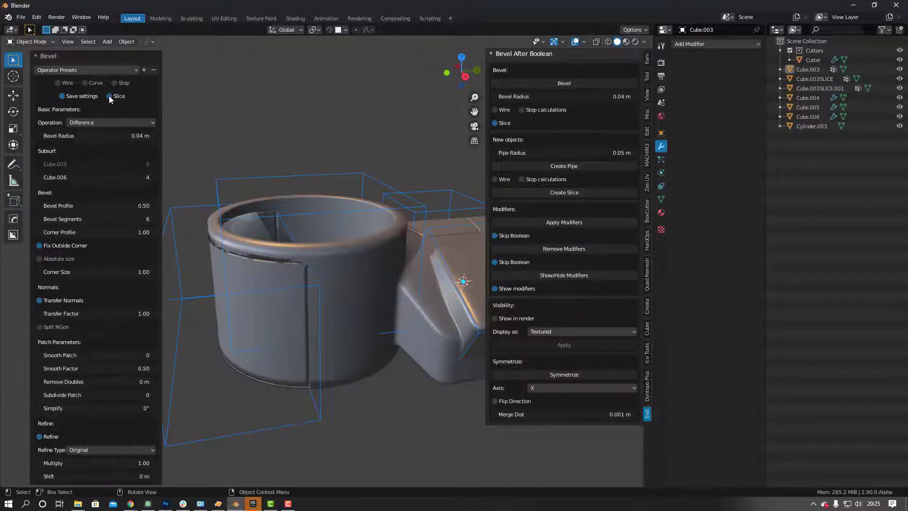
Check the sliced cylinder seam with Wire on, raise Cube.006's Subsurf level to 5 and turn Wire off.
left_click(58, 83)
middle_click_drag(234, 212, 326, 246)
scroll(250, 237, "up", 4)
middle_click_drag(250, 238, 387, 270)
scroll(255, 249, "down", 3)
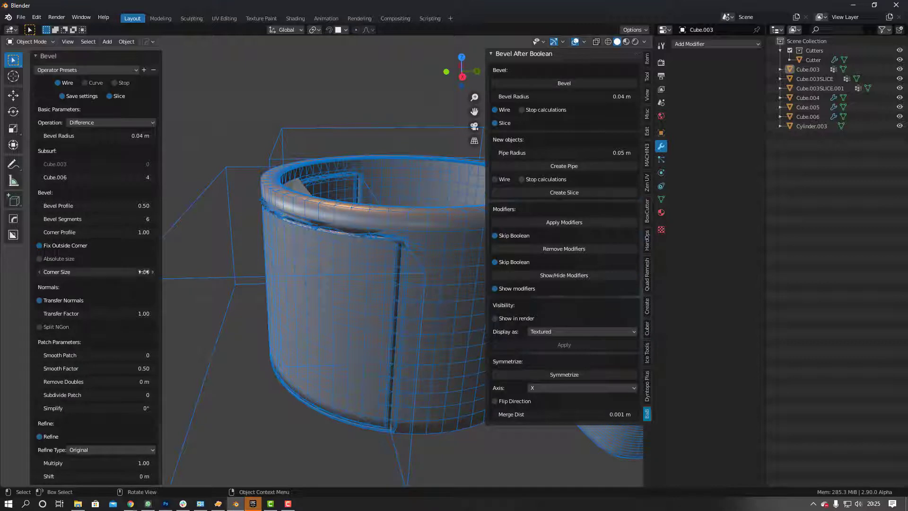
left_click(152, 177)
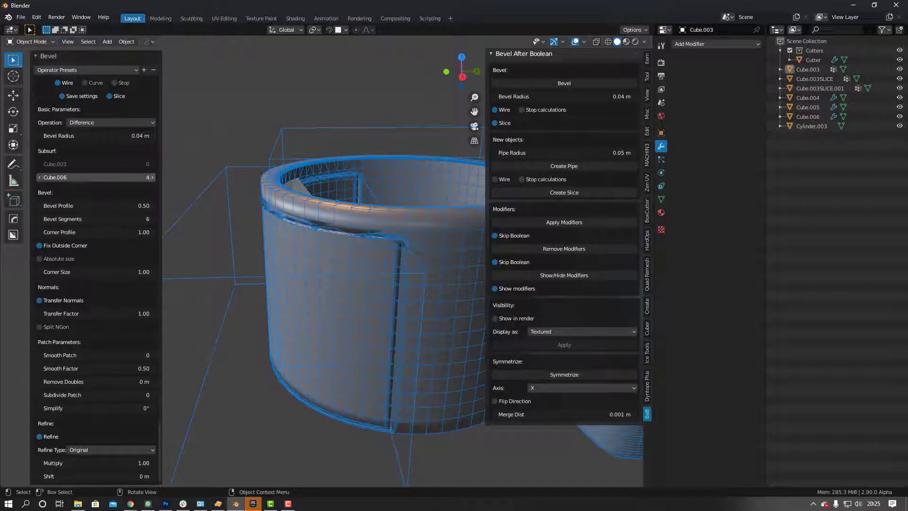
middle_click_drag(314, 227, 369, 265)
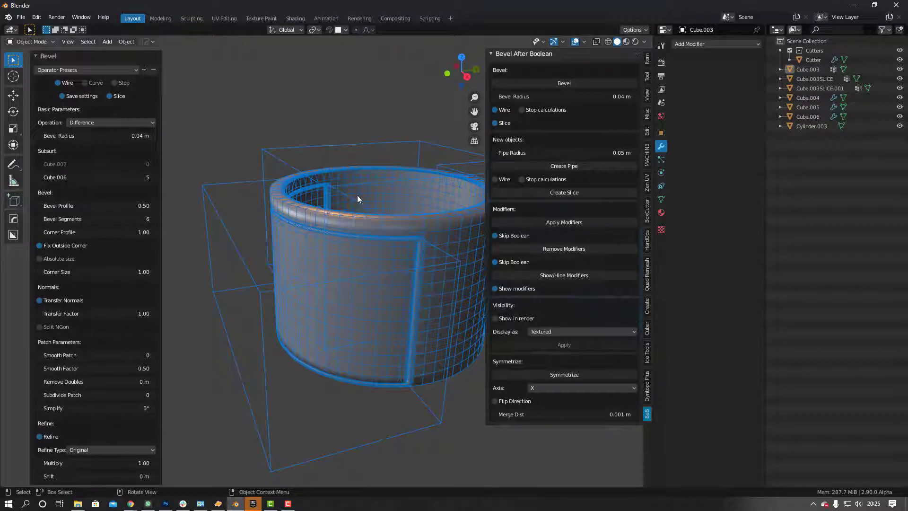
middle_click_drag(387, 201, 286, 268)
scroll(357, 243, "down", 2)
middle_click_drag(379, 239, 344, 248)
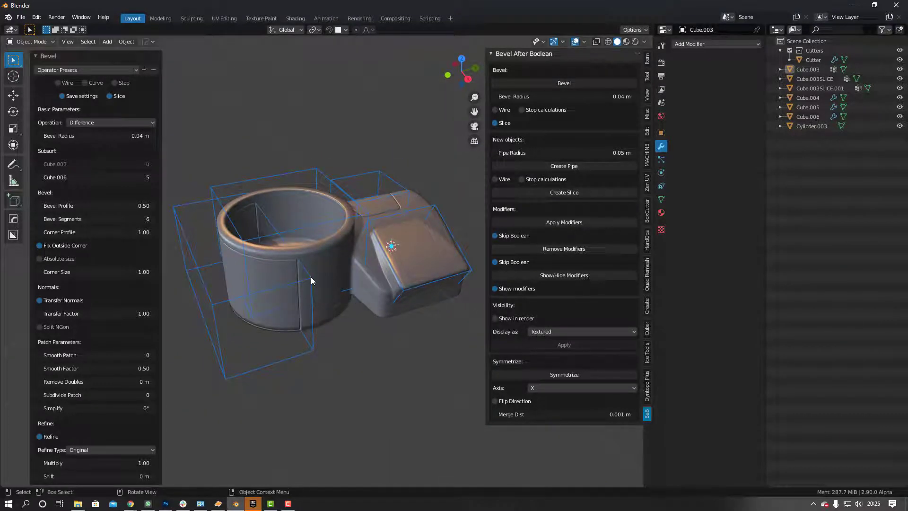
Try mirroring the main body across its local Y axis with a Mirror modifier, and undo it.
left_click(329, 259)
middle_click_drag(345, 262, 279, 272)
key("alt+x")
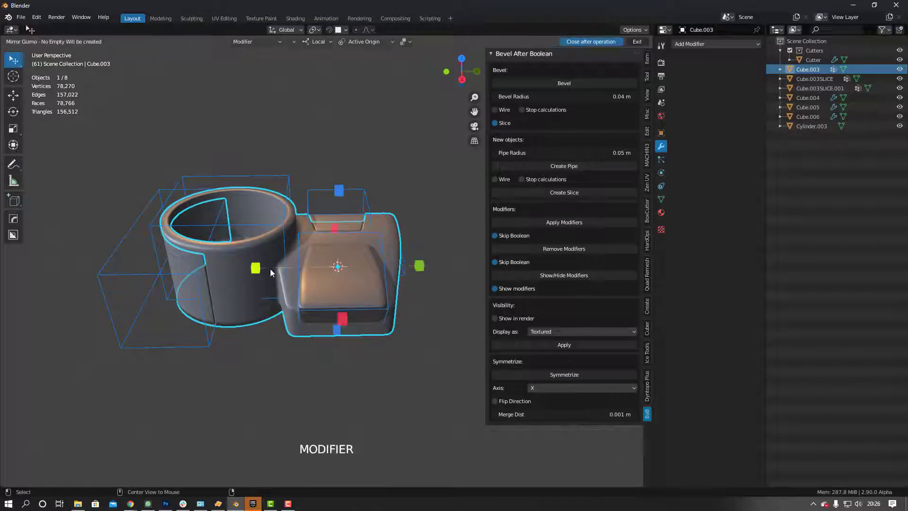
left_click(258, 269)
mouse_move(353, 274)
middle_mouse_down()
mouse_move(297, 292)
mouse_move(384, 293)
mouse_move(395, 315)
mouse_move(264, 274)
mouse_move(436, 273)
mouse_move(355, 285)
middle_mouse_up()
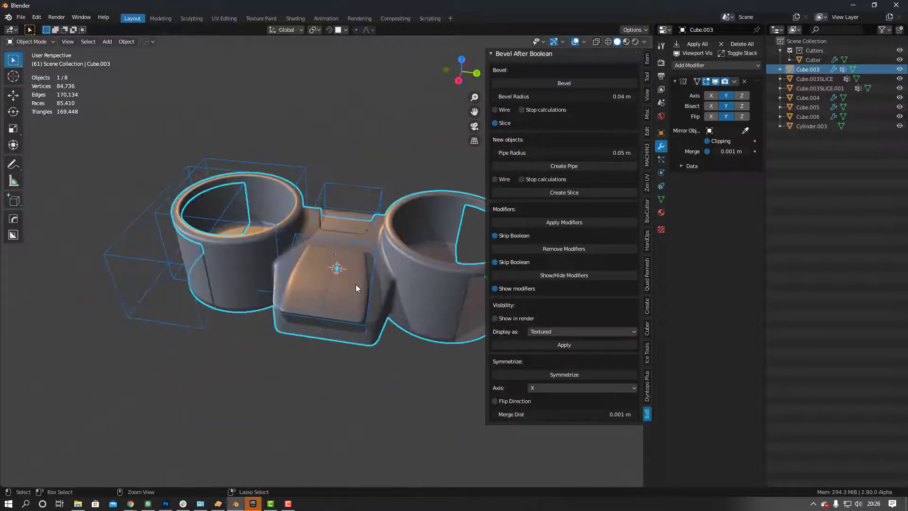
key("ctrl+z")
Hide the leftover cutter Cube.006 and the Cylinder.003 cutter.
middle_click_drag(319, 235, 150, 305)
left_click(180, 306)
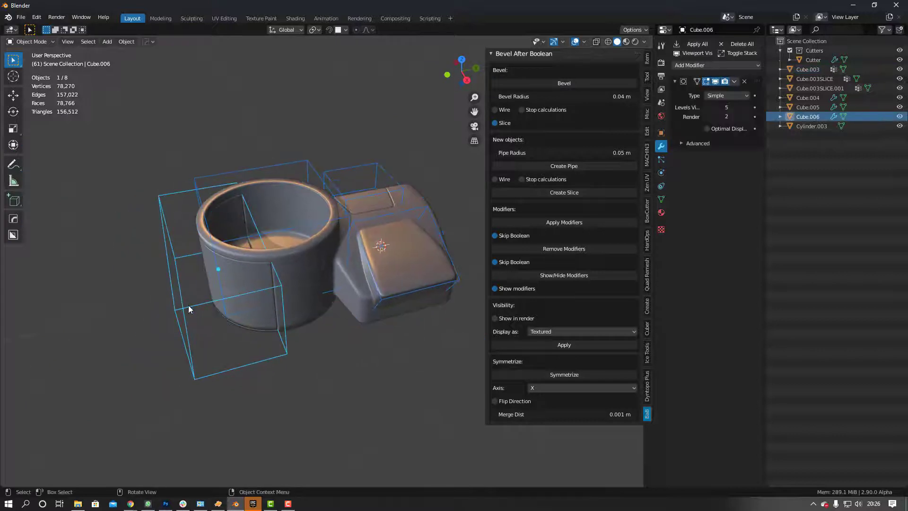
key("h")
middle_click_drag(190, 304, 254, 276)
left_click(255, 277)
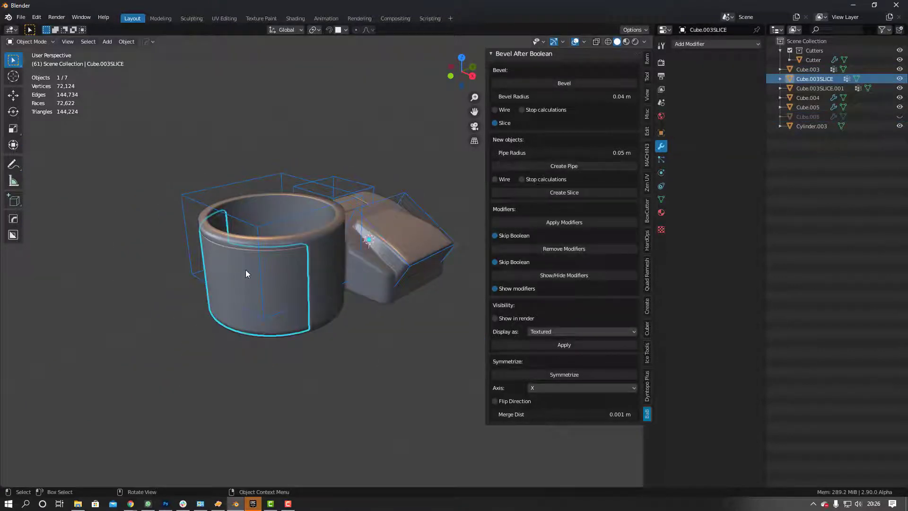
left_click(261, 226)
key("h")
Scale Cube.004 down to fit within the small sliced panel and raise it about 0.075 m along Z.
middle_click_drag(300, 233, 307, 283)
left_click(369, 203)
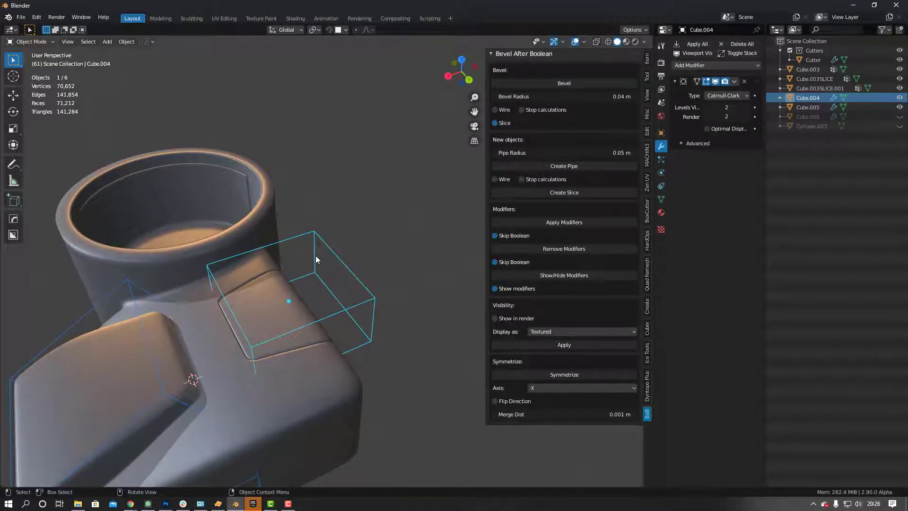
key("s")
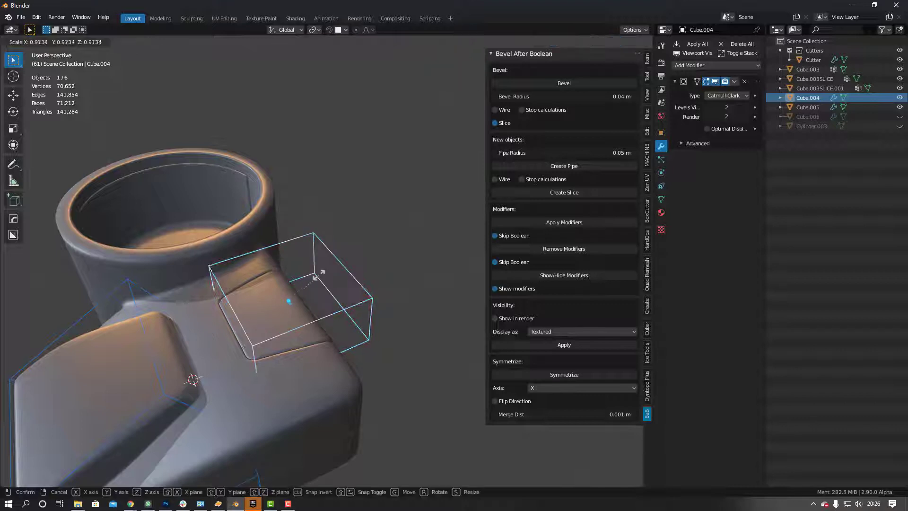
left_click(300, 281)
key("g")
key("z")
key("Escape")
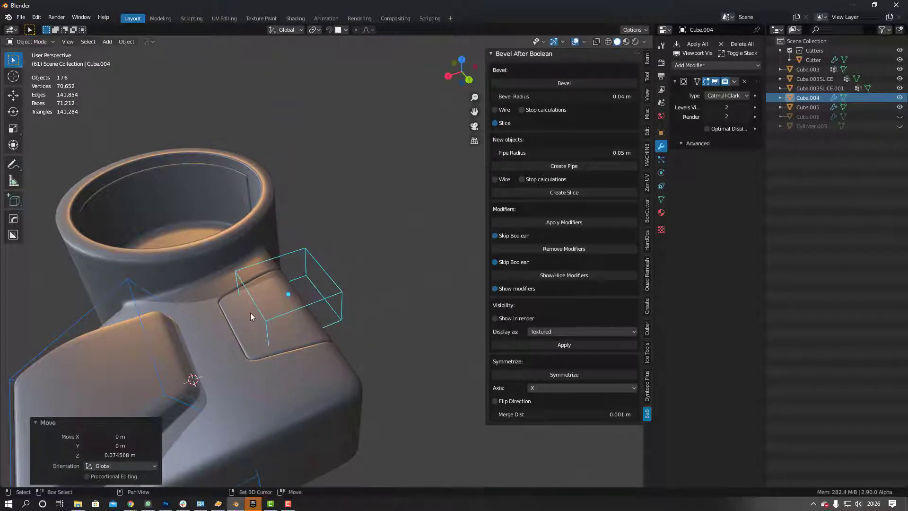
Join Cube.004 to the sliced panel Cube.003SLICE.001 with a brush Union boolean.
left_click(251, 313, "shift")
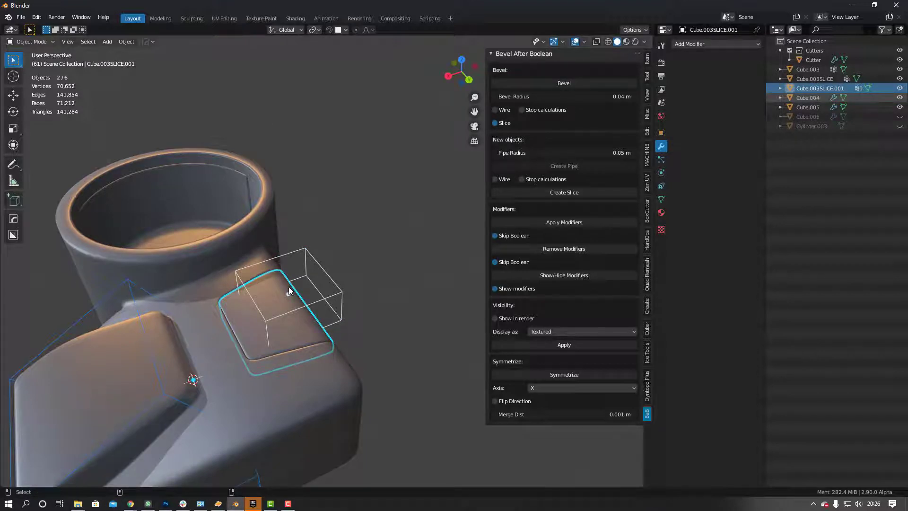
key("shift+ctrl+b")
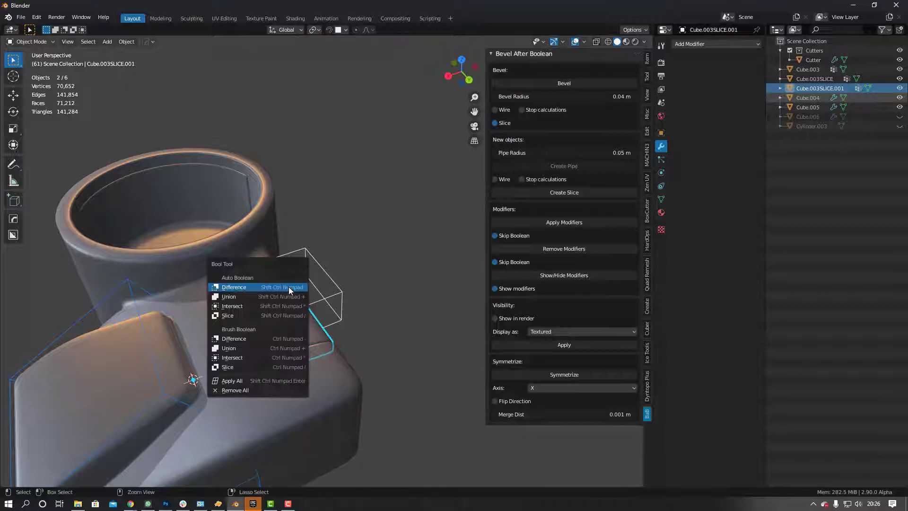
left_click(250, 348)
middle_click_drag(276, 302, 406, 296)
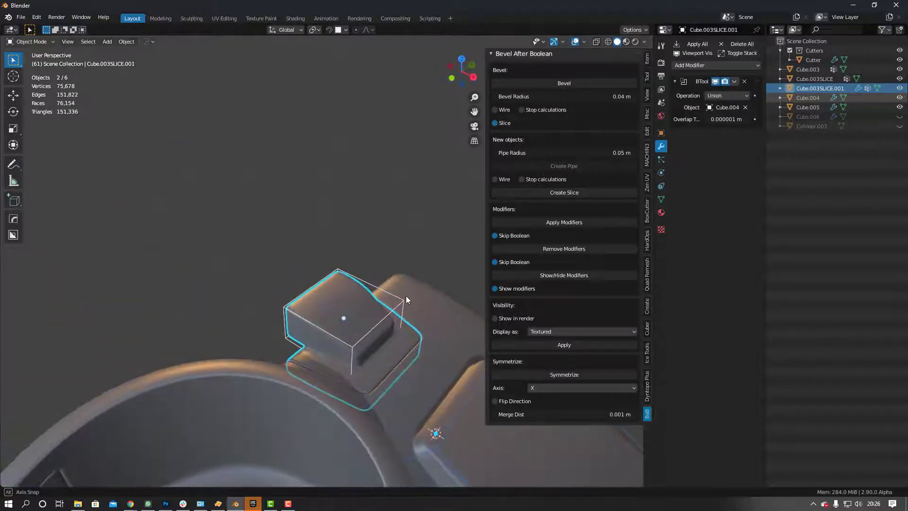
Bevel the seam between Cube.004 and the panel with Slice off and Operation set to Difference.
left_click(535, 83)
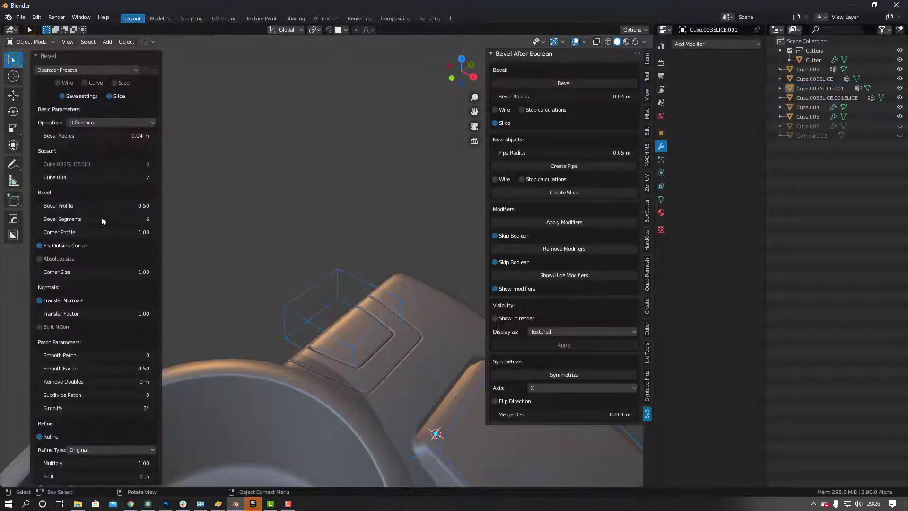
left_click(106, 98)
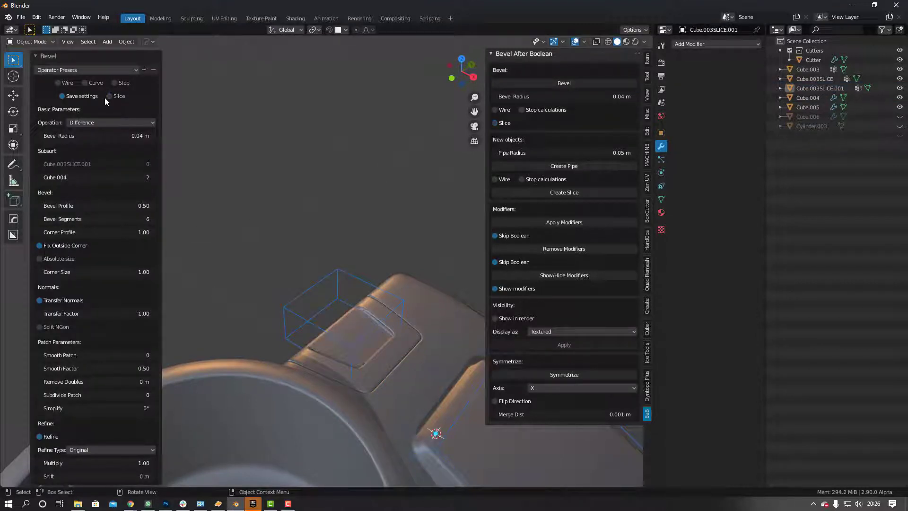
left_click(99, 122)
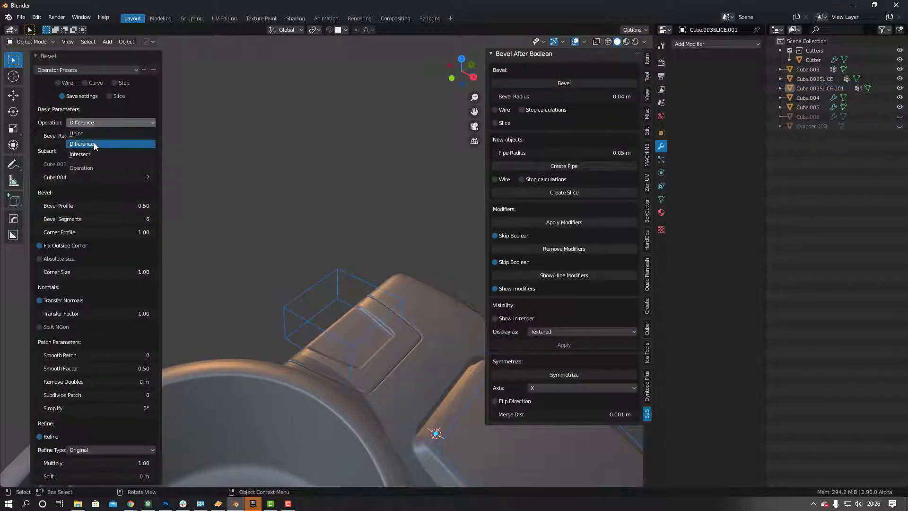
left_click(94, 144)
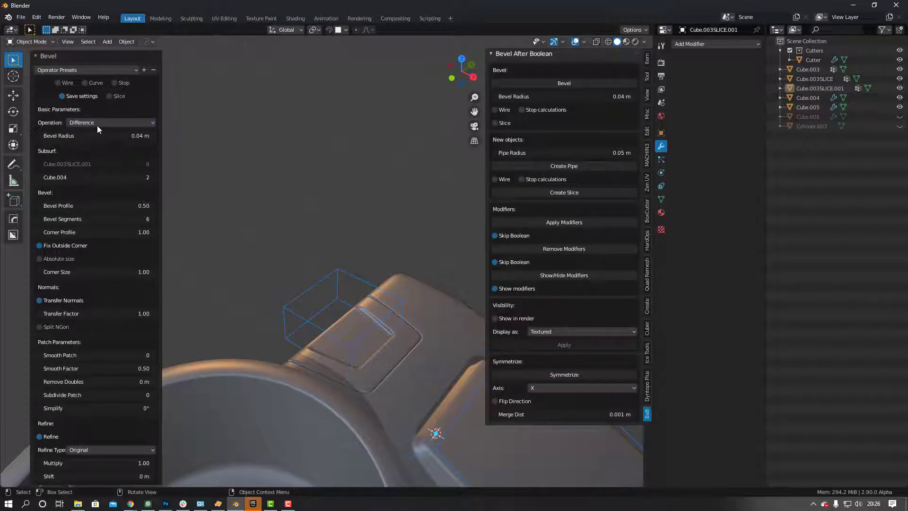
Examine the panel's bevelled recess up close with Wire on, and turn Wire off again.
middle_click_drag(293, 309, 364, 316)
scroll(363, 313, "up", 2)
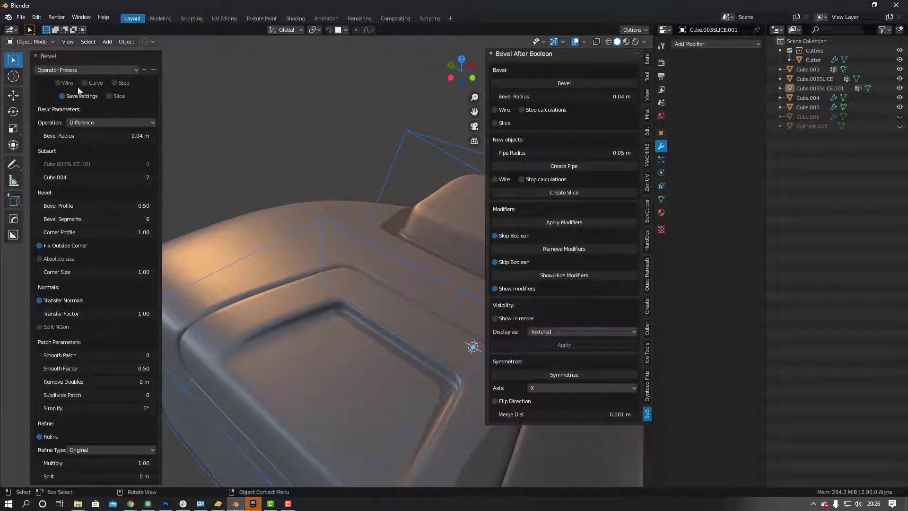
left_click(58, 83)
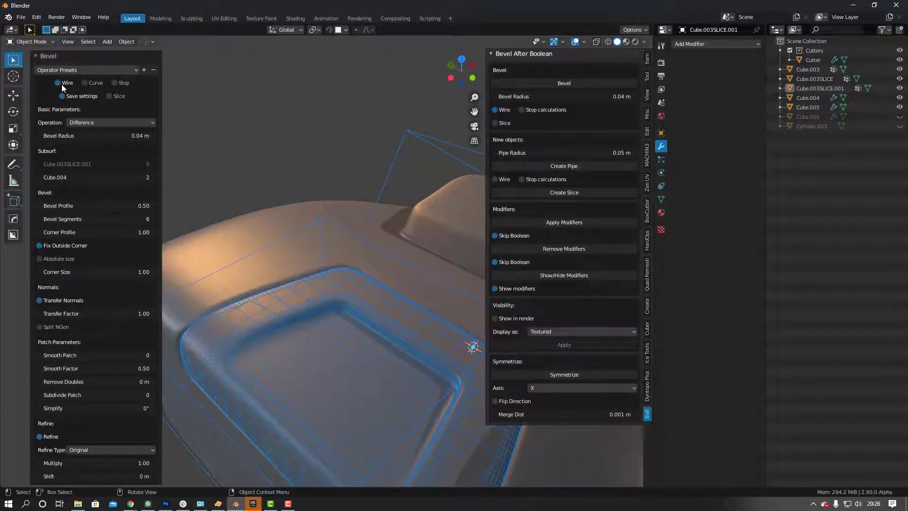
left_click(62, 87)
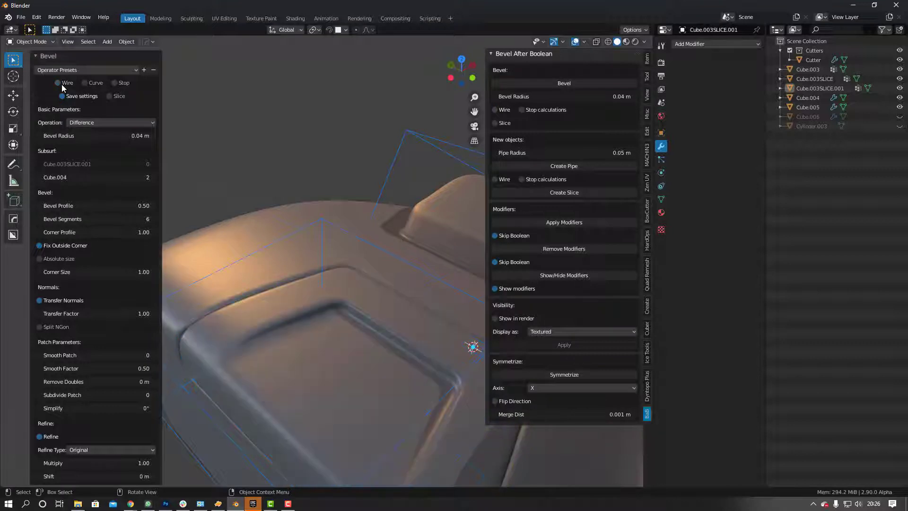
middle_click_drag(290, 242, 378, 279)
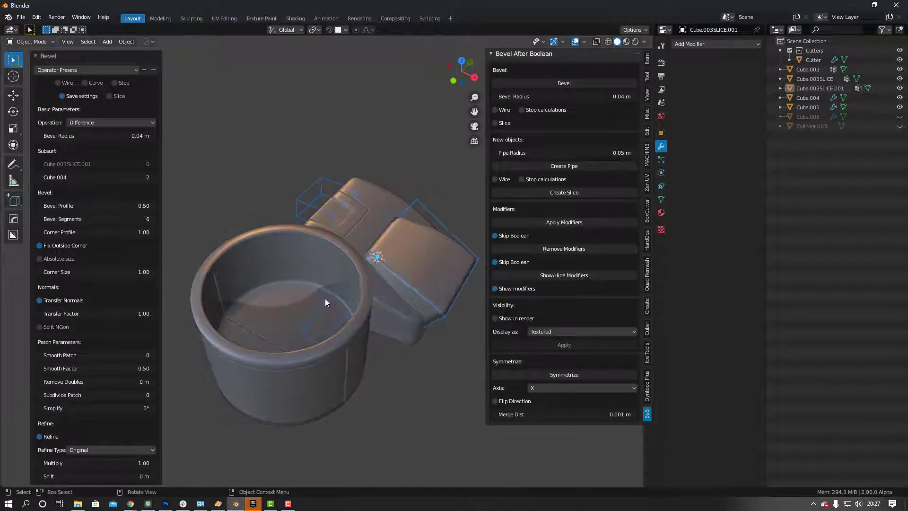
Hide the Cutter object inside the hollow cylinder.
left_click(325, 299)
key("h")
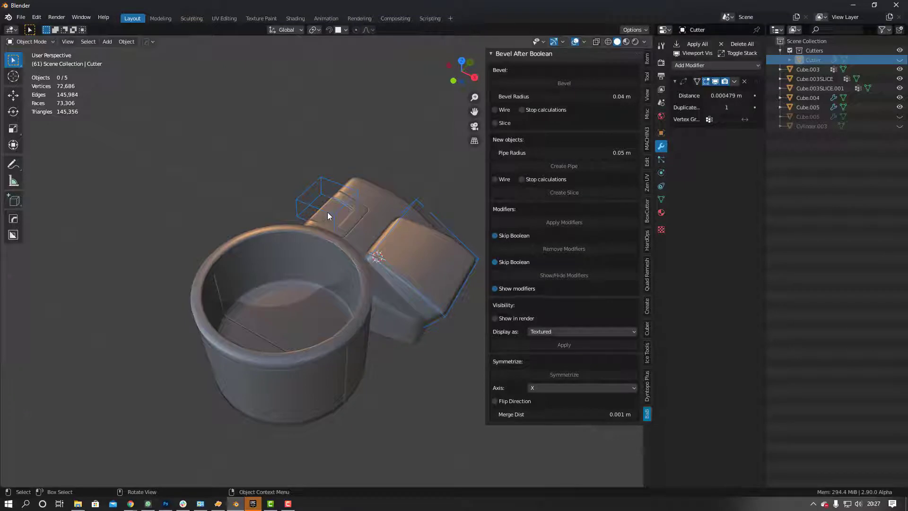
left_click(358, 222)
Scale Cube.005 down to fit within the raised block on the body.
left_click(394, 229)
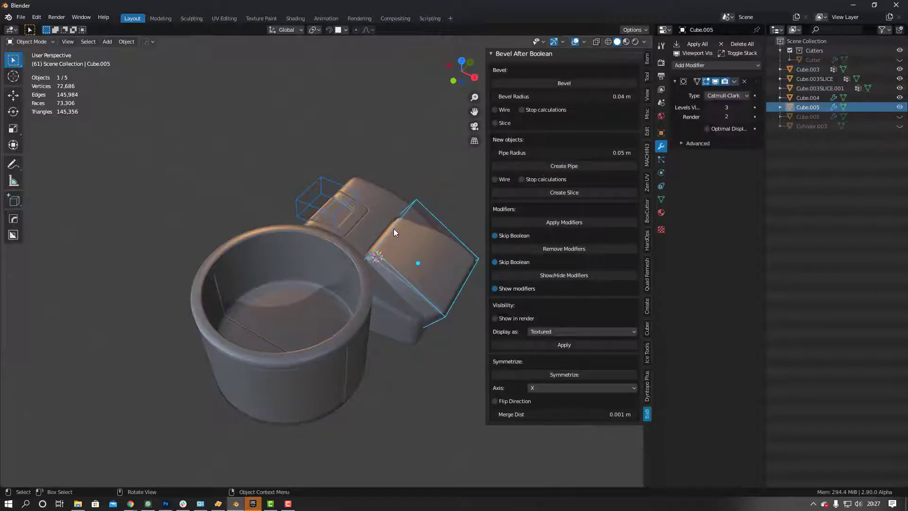
middle_click_drag(390, 242, 294, 285)
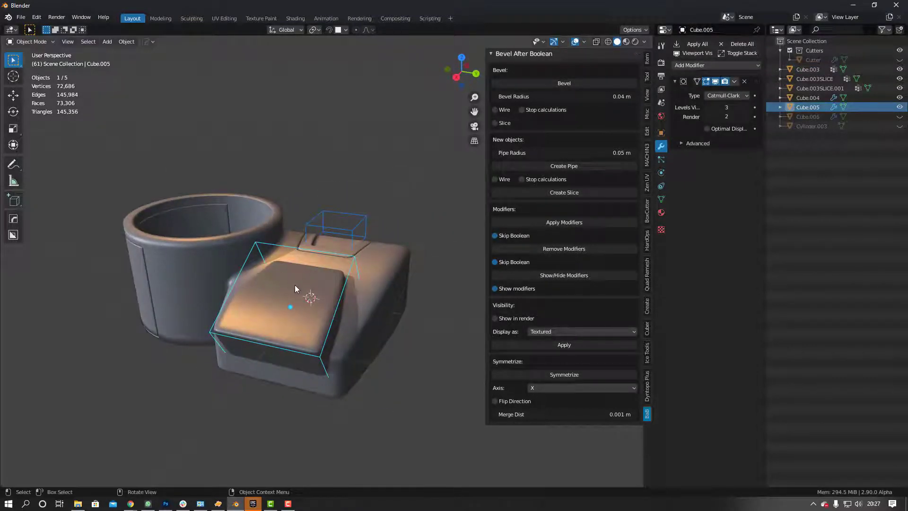
key("s")
left_click(313, 297)
Move Cube.005 about 0.22 m along its local Z and about 0.36 m along its local X, over the block's front edge.
key("g")
key("z")
key("z")
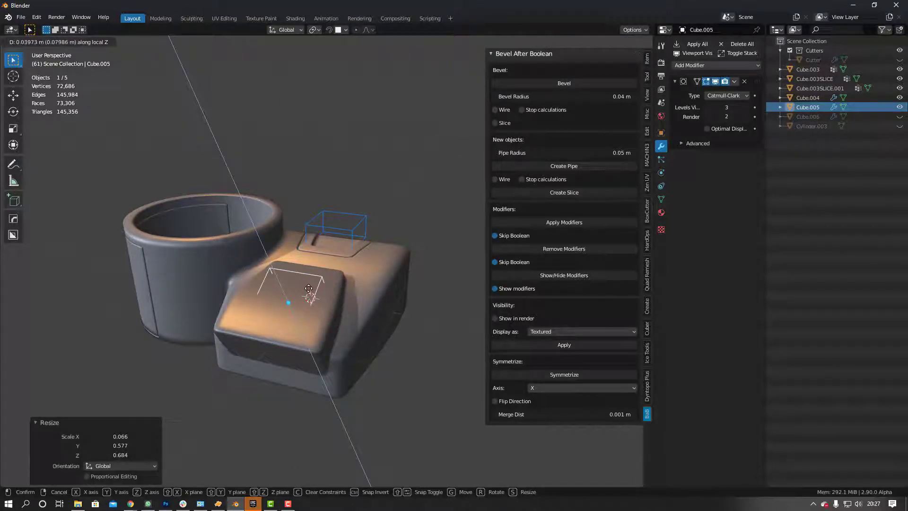
left_click(303, 286)
key("g")
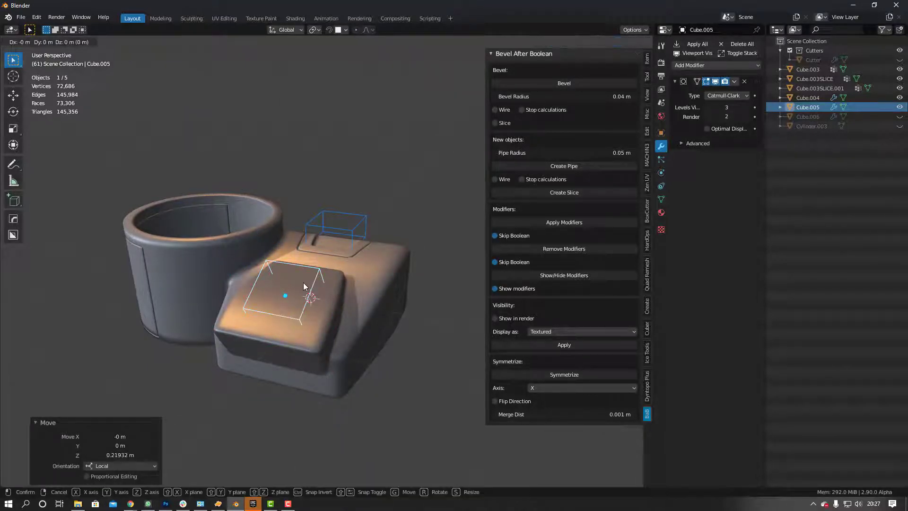
key("x")
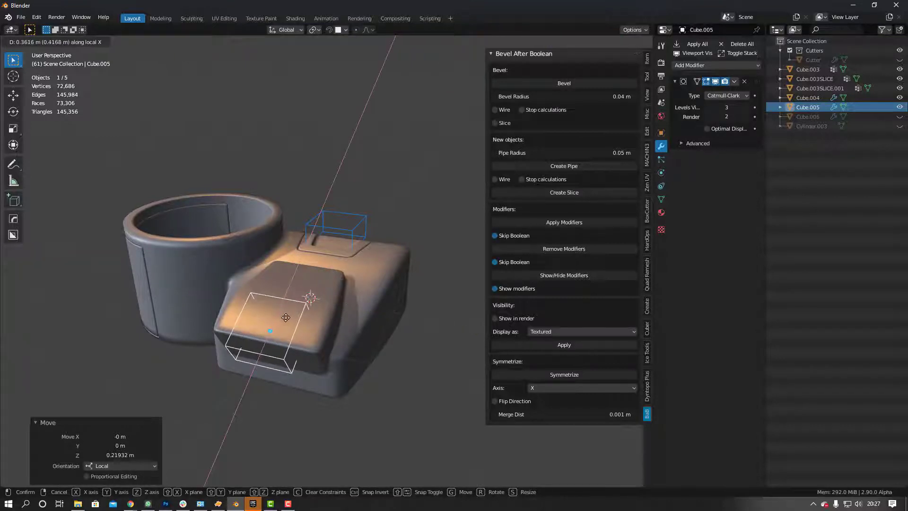
left_click(285, 317)
Cut Cube.005 out of Cube.003 with a brush Difference boolean.
left_click(306, 283, "shift")
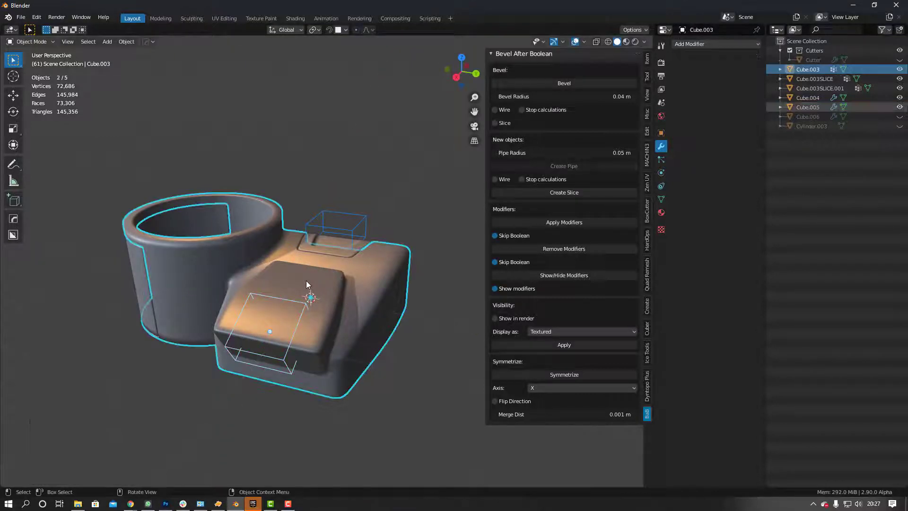
key("ctrl+shift+b")
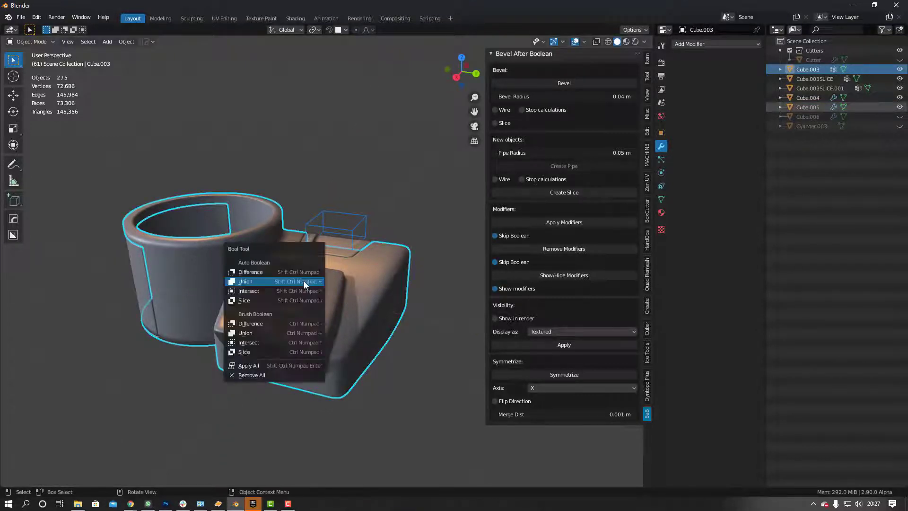
left_click(277, 325)
mouse_move(276, 322)
middle_mouse_down()
mouse_move(323, 294)
mouse_move(381, 292)
mouse_move(359, 290)
middle_mouse_up()
scroll(343, 293, "up", 3)
scroll(343, 293, "up", 1)
key("g")
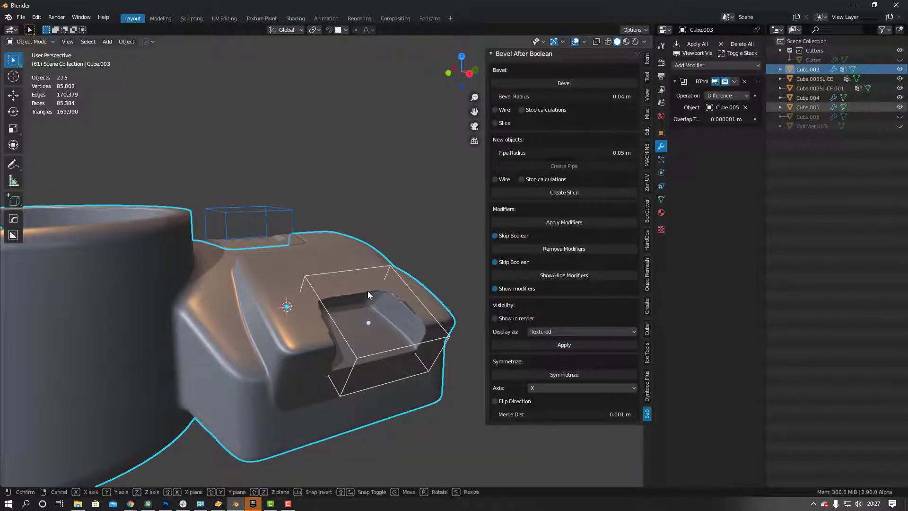
key("z")
key("z")
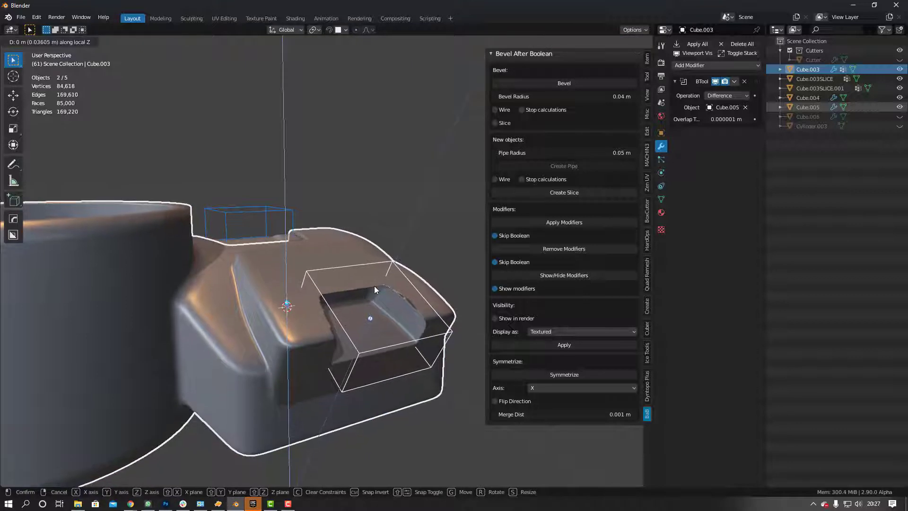
right_click(374, 285)
Raise only the Cube.005 cutter about 0.05 m along its local Z.
left_click(355, 272)
key("g")
key("z")
key("z")
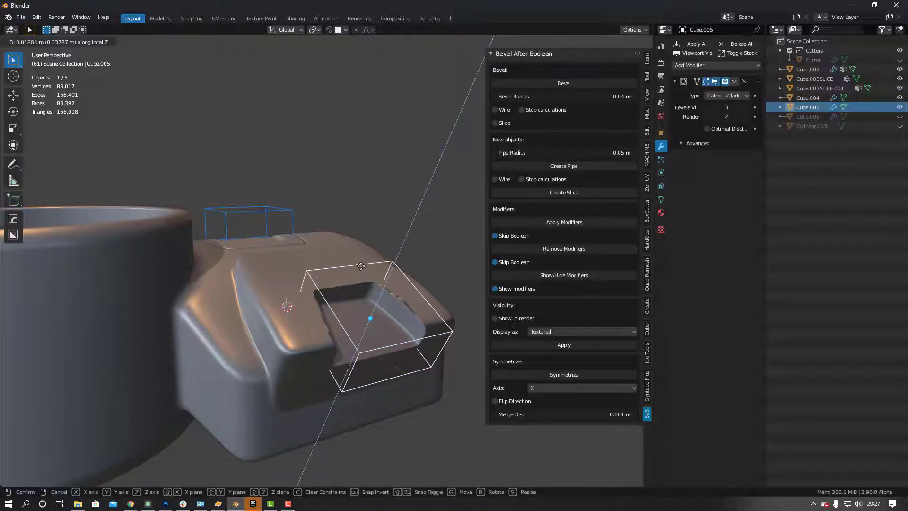
left_click(365, 262)
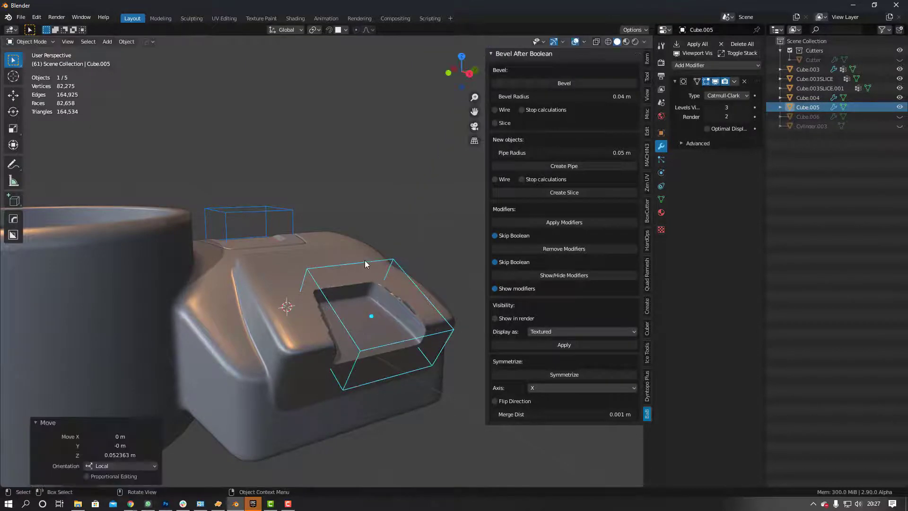
Try to bevel the Cube.005 cut on Cube.003 with Operation set to Union.
middle_click_drag(365, 260, 316, 283)
left_click(292, 281)
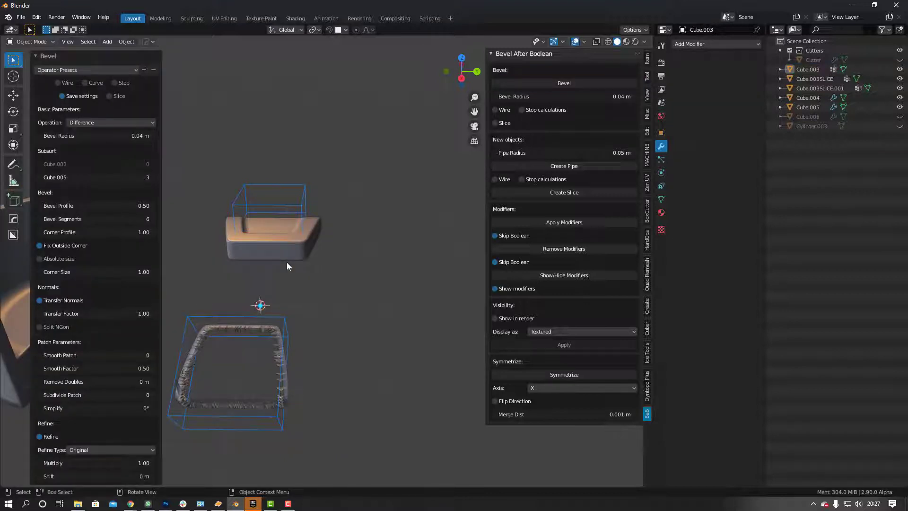
left_click(110, 123)
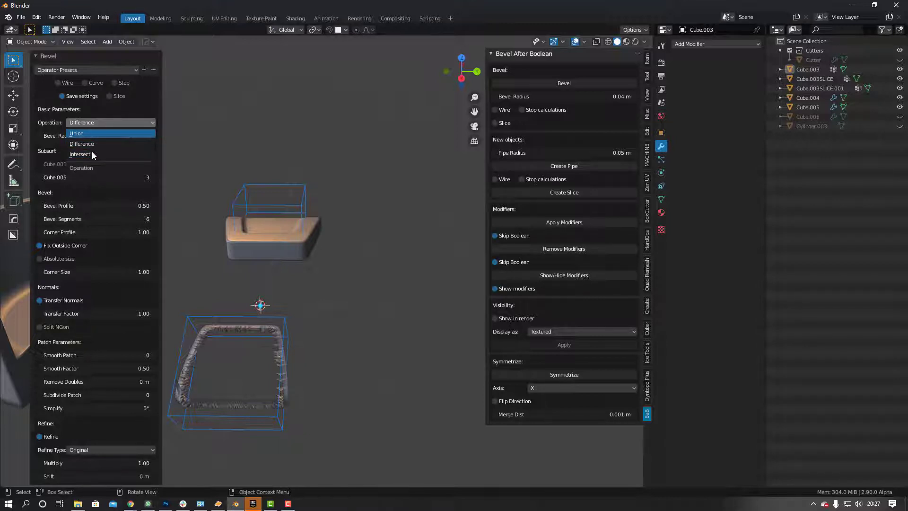
key("Return")
middle_click_drag(225, 279, 293, 265)
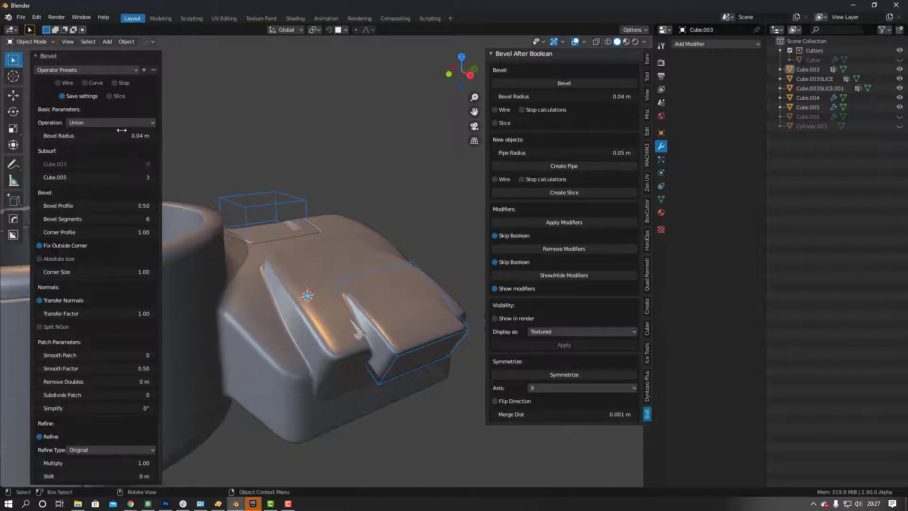
Try the same seam bevel with Operation set back to Difference and Stop on.
left_click(103, 122)
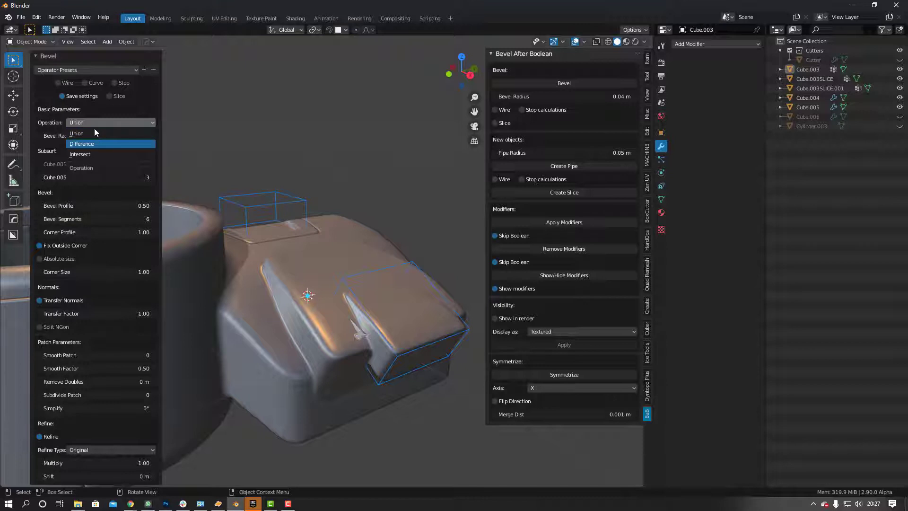
key("Return")
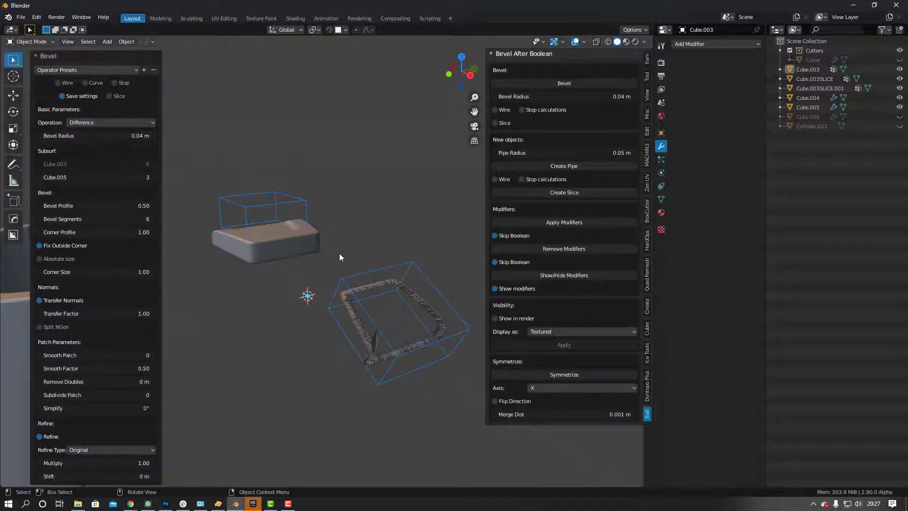
middle_click_drag(327, 246, 288, 273)
left_click(115, 83)
Move the Cube.005 cutter about 0.046 m further along its local Z to make the recess shallower.
left_click(307, 258)
scroll(307, 257, "down", 3)
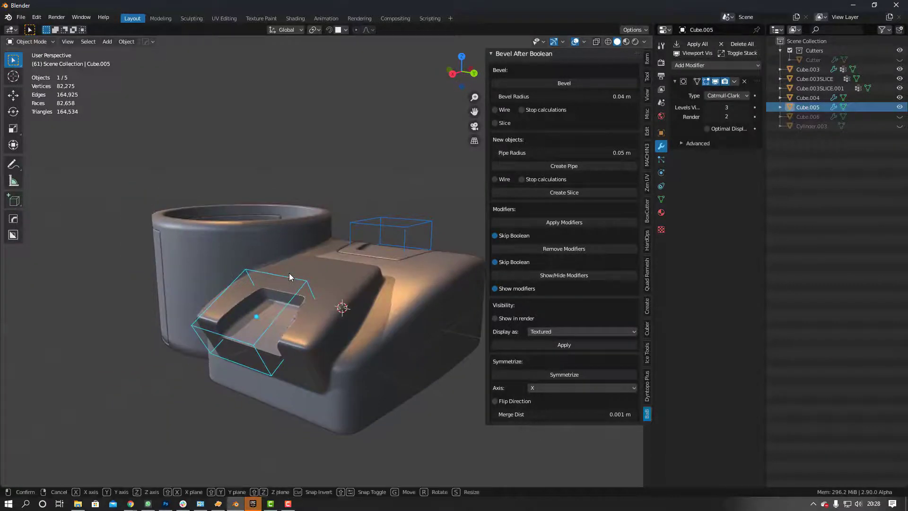
key("g")
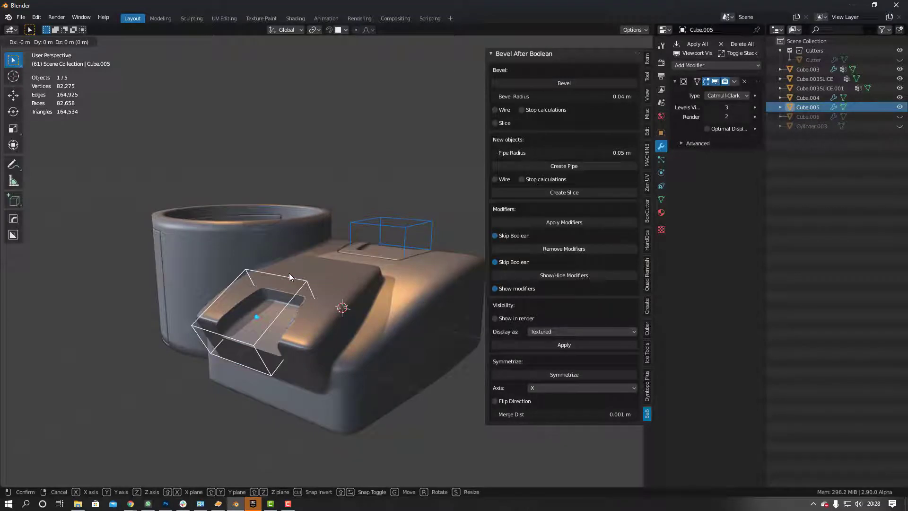
key("z")
key("z")
left_click(286, 269)
Shift the Cube.005 cutter about 0.092 m along its local X.
key("g")
key("y")
key("y")
key("y")
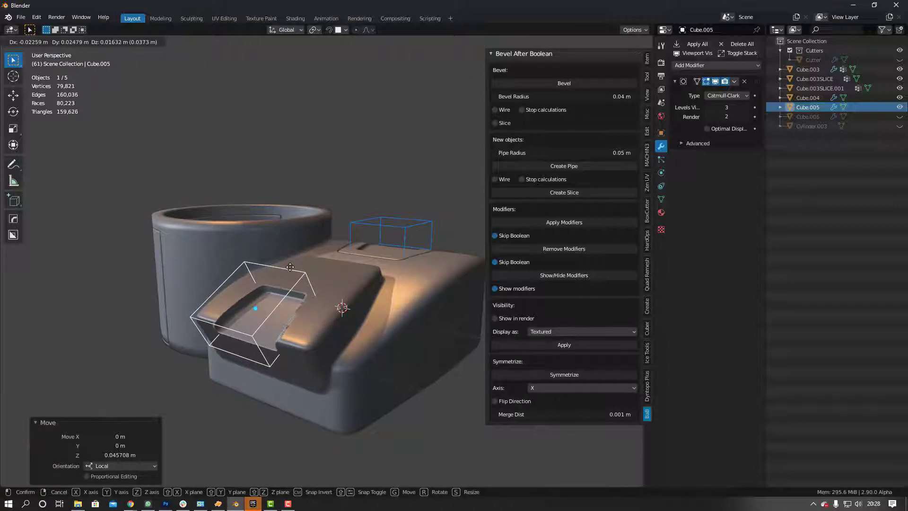
key("x")
key("x")
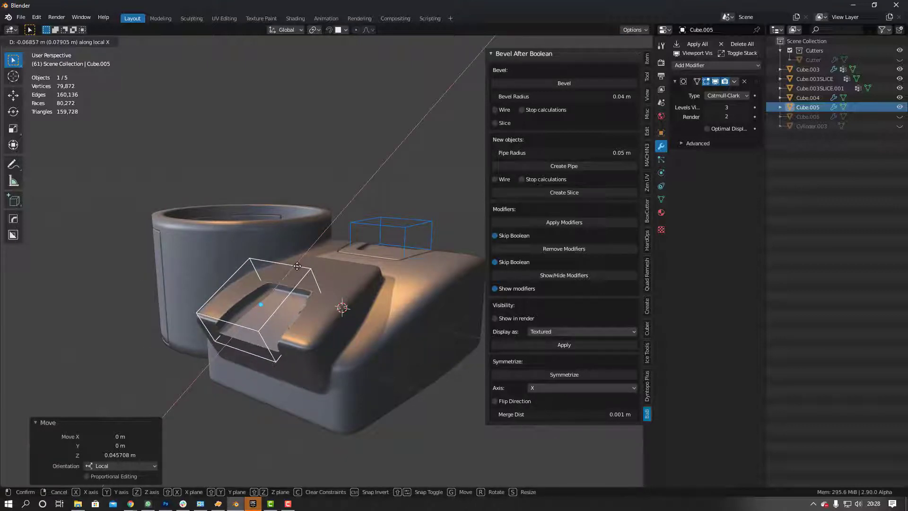
left_click(298, 266)
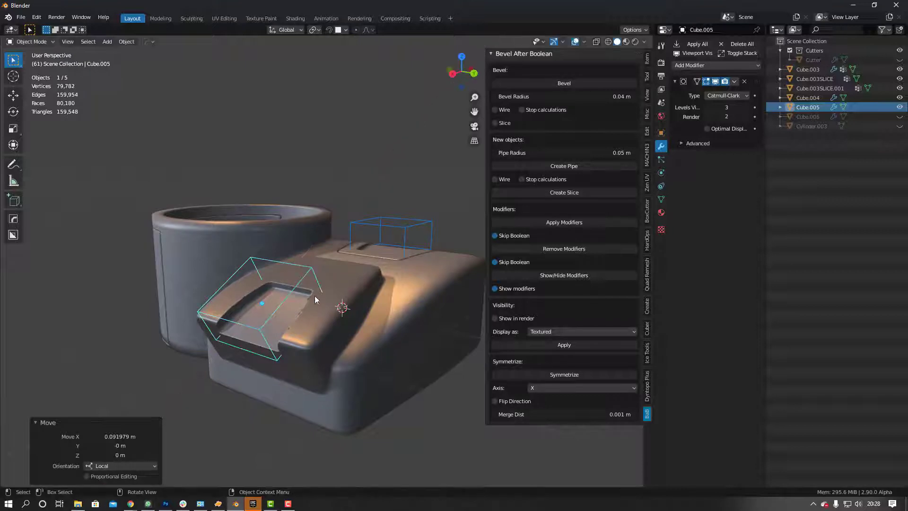
Examine the mesh around the Cube.005 recess up close, with the wireframe shown and hidden.
middle_click_drag(343, 294, 385, 303)
middle_click_drag(385, 303, 364, 309, "shift")
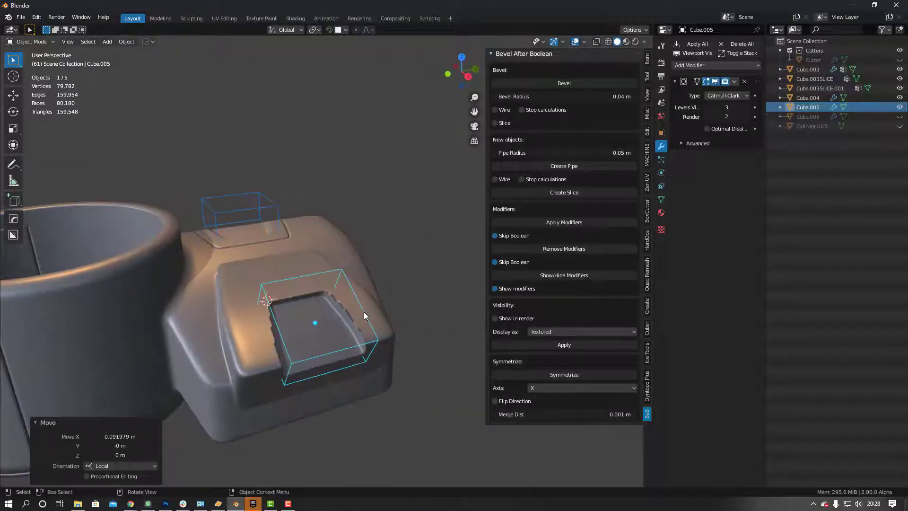
scroll(365, 309, "up", 3)
left_click(411, 344)
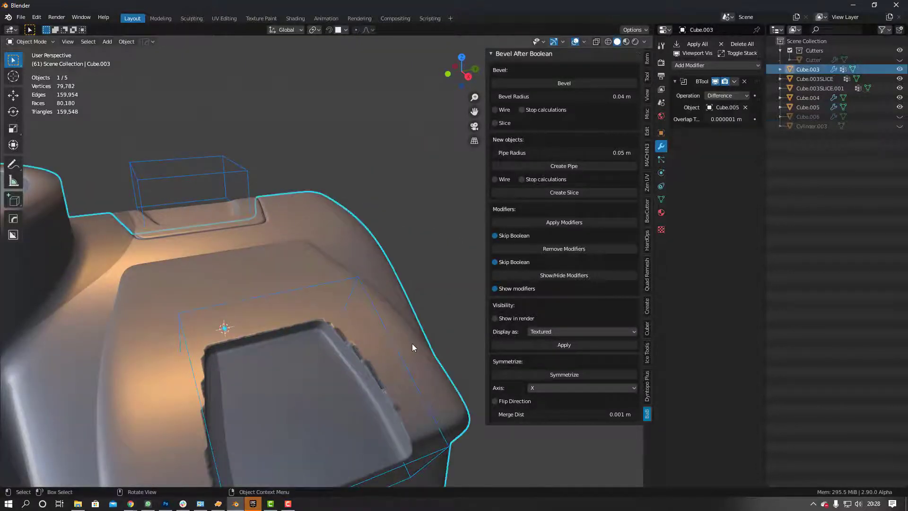
middle_click_drag(410, 343, 386, 281, "shift")
scroll(369, 294, "up", 2)
scroll(359, 298, "down", 2)
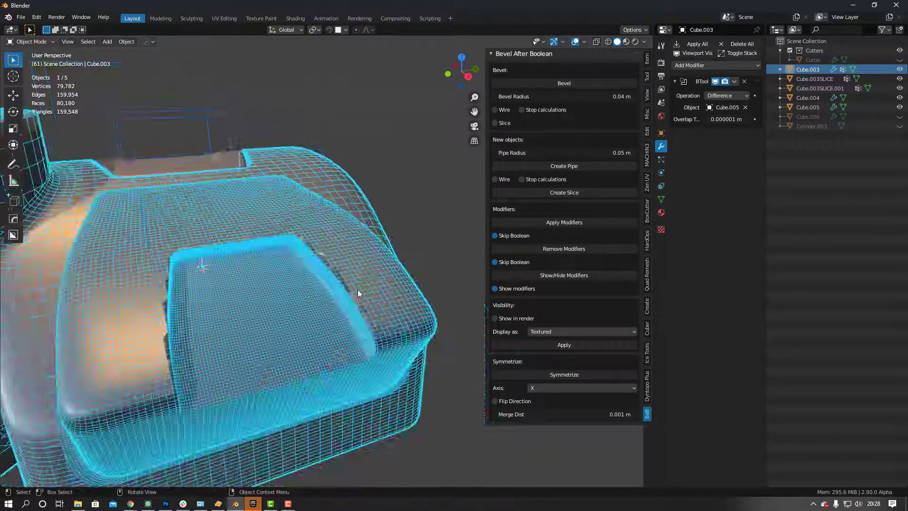
left_click(344, 213)
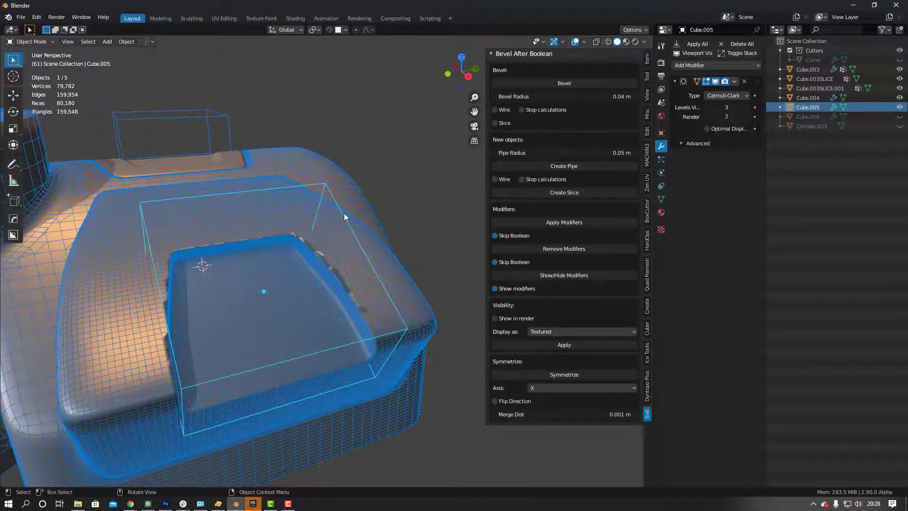
left_click(135, 269)
left_click(140, 203)
left_click(113, 248)
scroll(220, 225, "up", 2)
left_click(245, 179)
Bevel the recess seam on Cube.003 with a 0.04 m radius and Operation Difference.
left_click(343, 188)
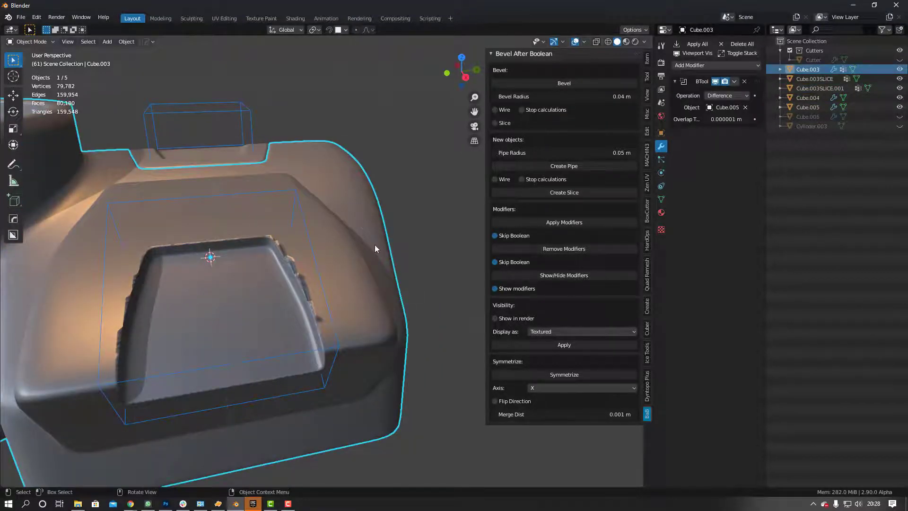
scroll(376, 251, "down", 3)
left_click(554, 84)
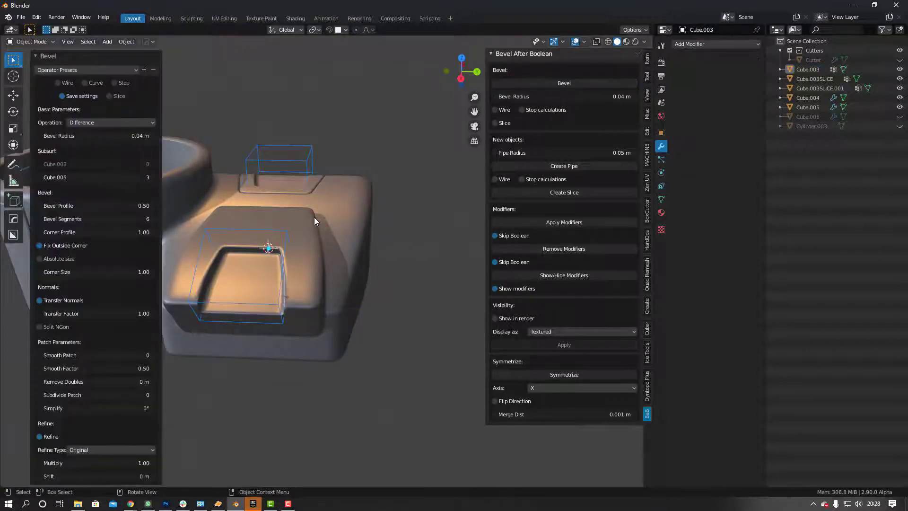
Examine the bevelled recess up close, with Wire on and off again.
scroll(250, 269, "up", 6)
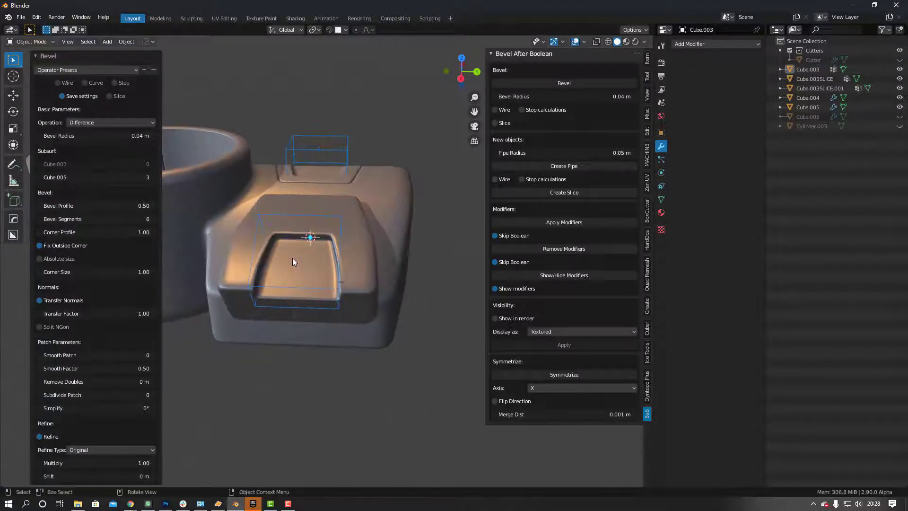
scroll(298, 268, "up", 2)
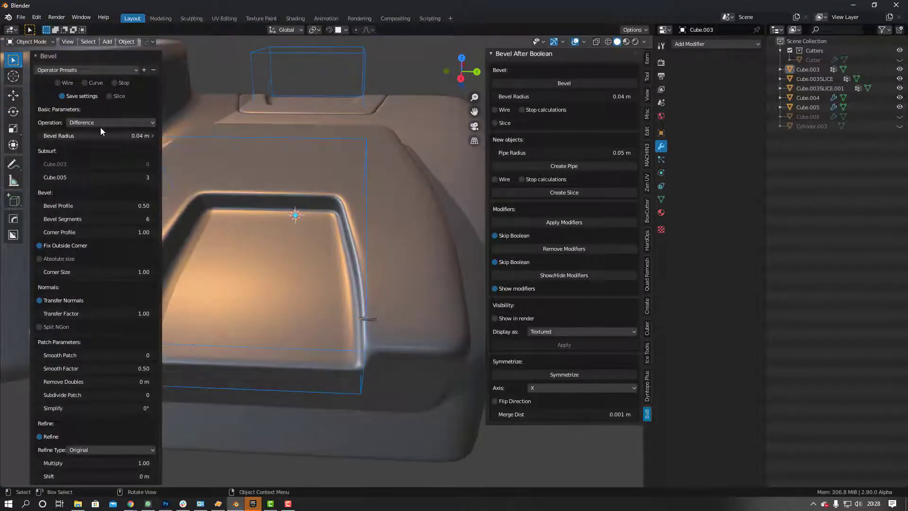
left_click(58, 83)
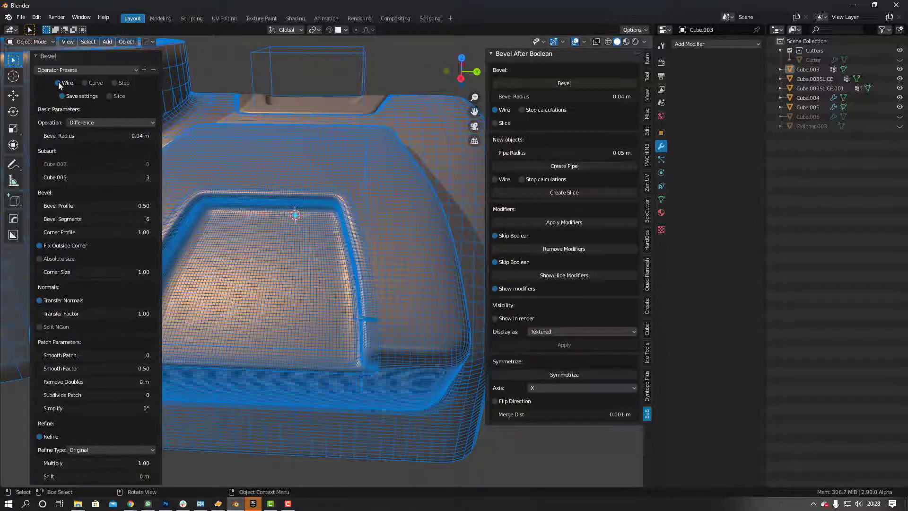
left_click(59, 83)
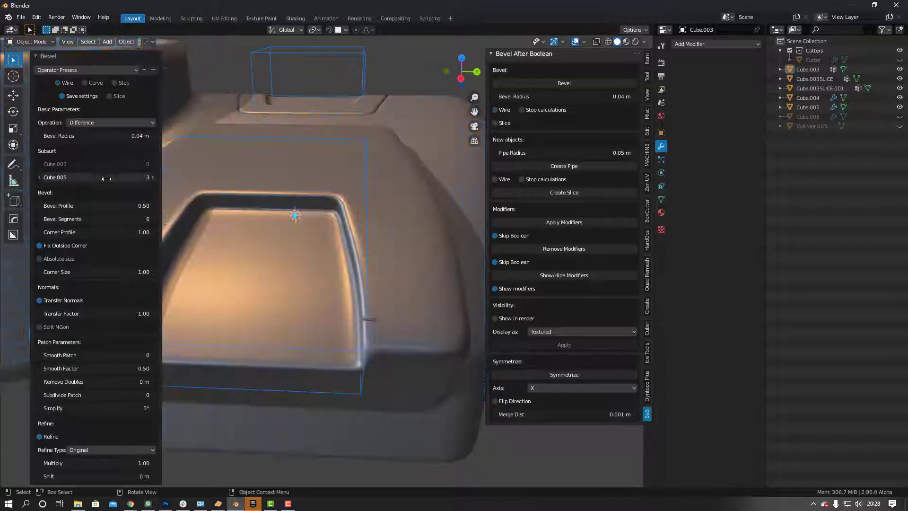
Set the subsurf level of Cube.005 to 2 in the bevel settings with Wire on, and turn Wire off again.
left_click(58, 83)
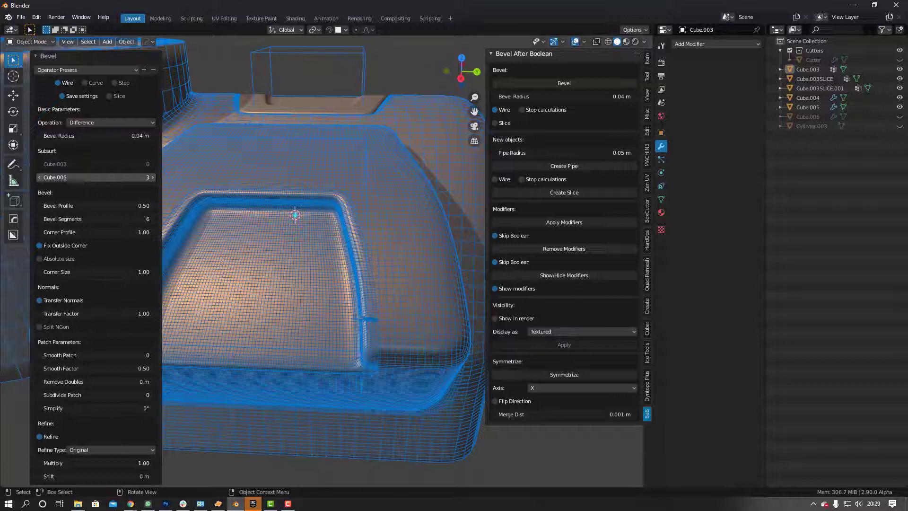
left_click(40, 177)
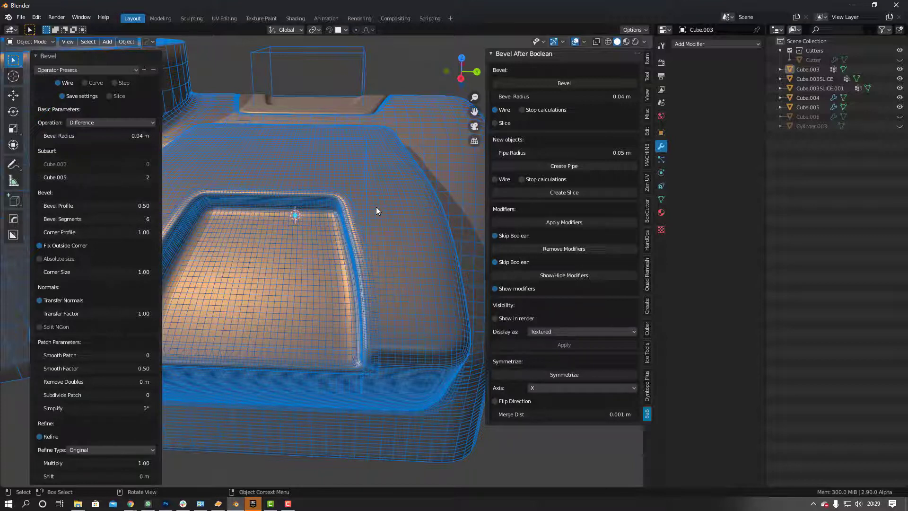
scroll(376, 206, "down", 6)
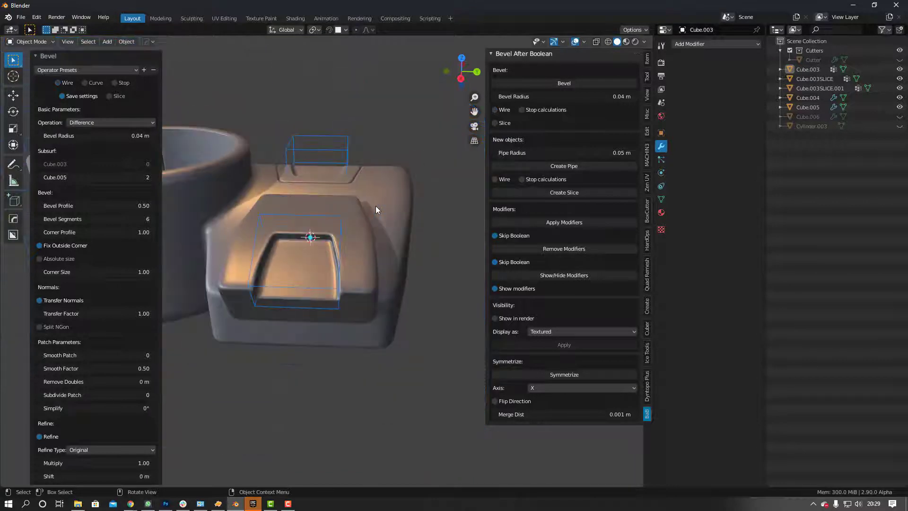
middle_click_drag(350, 229, 336, 211)
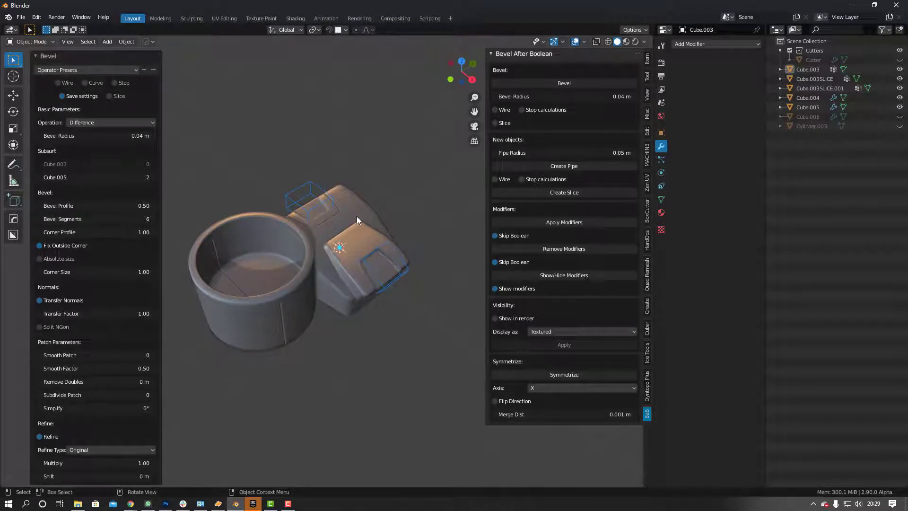
Hide the boolean cutters Cube.005 and Cube.004 in the viewport.
left_click(363, 220)
left_click(393, 237)
key("h")
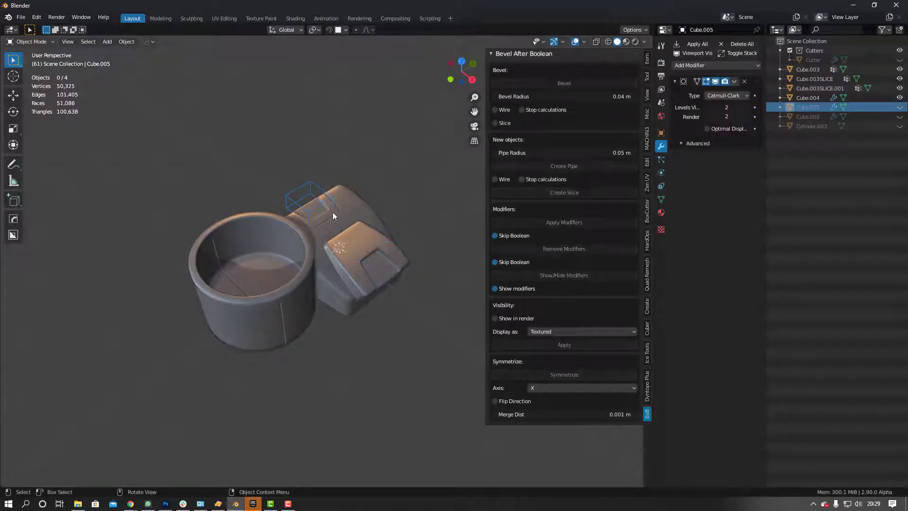
left_click(323, 201)
key("h")
Select Cube.003 and switch the viewport shading to the reddish-brown matcap.
mouse_move(339, 224)
middle_mouse_down()
mouse_move(304, 220)
mouse_move(310, 254)
mouse_move(314, 187)
mouse_move(312, 239)
mouse_move(335, 223)
middle_mouse_up()
scroll(335, 222, "up", 3)
left_click(314, 216)
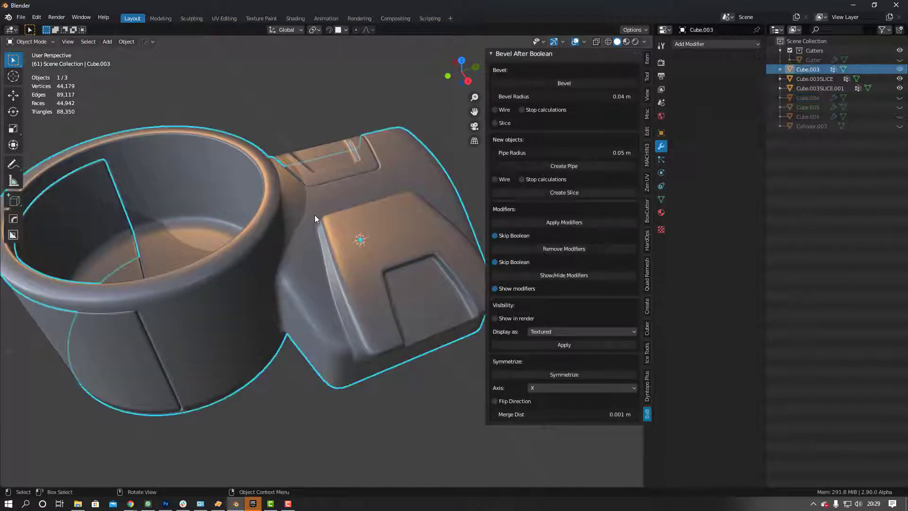
left_click(643, 42)
left_click(615, 108)
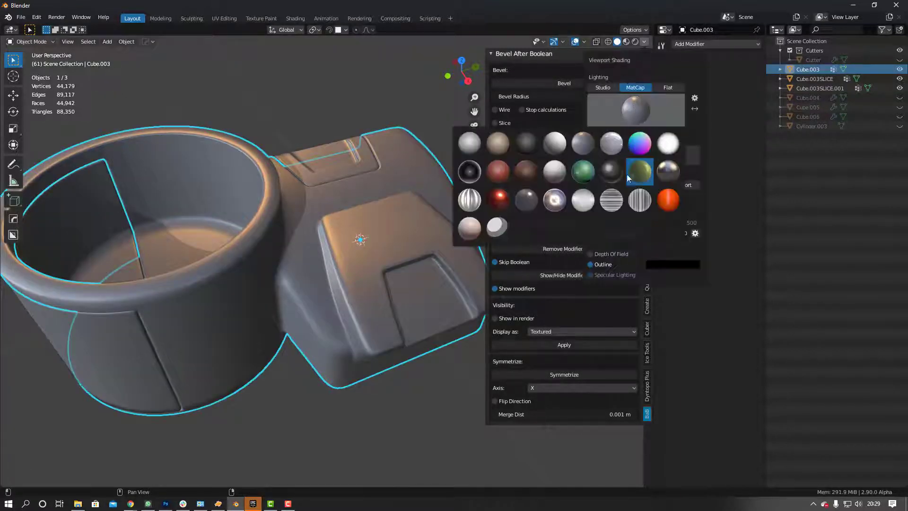
left_click(498, 171)
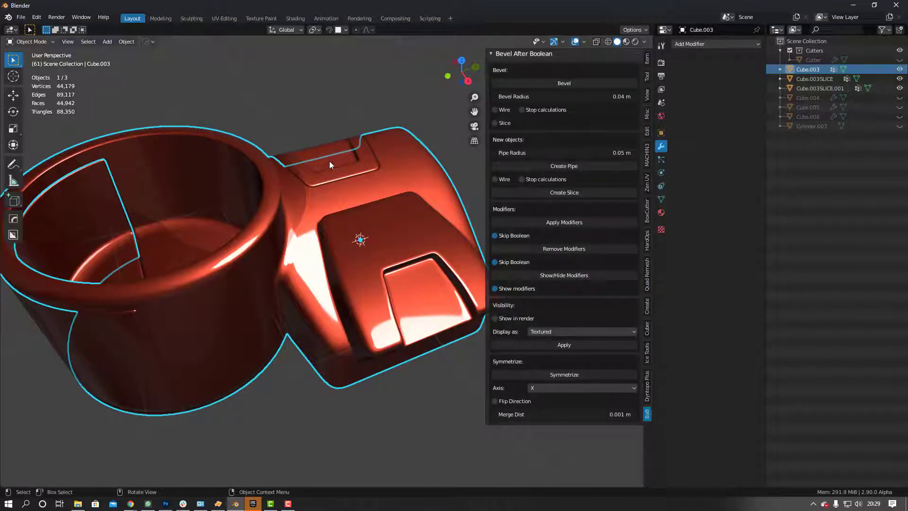
Deselect the model and examine its bevelled seams, slices and recesses from several angles in the red matcap.
scroll(334, 164, "down", 3)
left_click(319, 147)
middle_click_drag(280, 146, 336, 146)
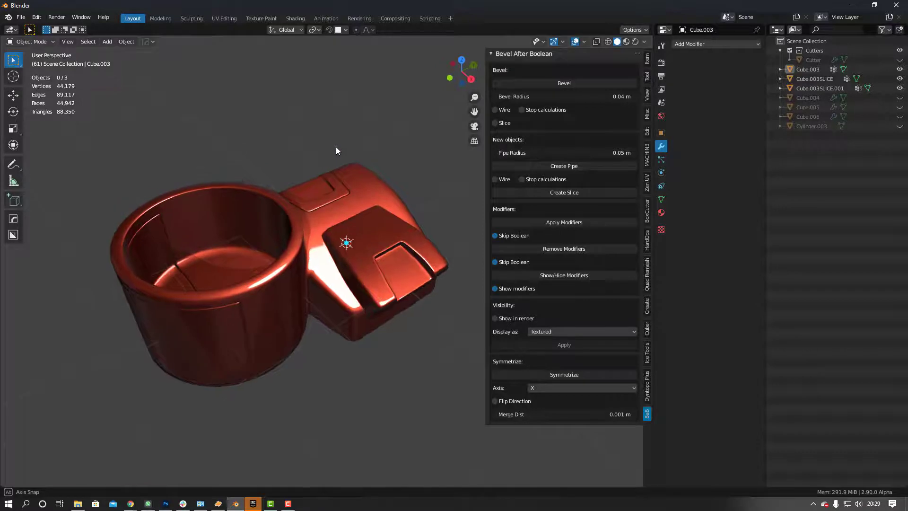
scroll(326, 265, "up", 5)
middle_click_drag(305, 225, 198, 243)
scroll(306, 189, "down", 4)
scroll(227, 274, "up", 3)
middle_click_drag(227, 274, 429, 257)
scroll(428, 258, "down", 6)
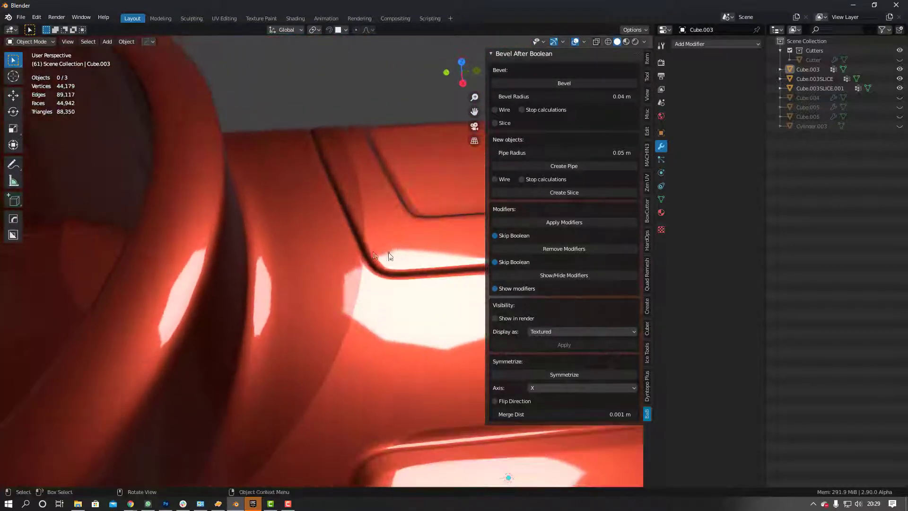
middle_click_drag(333, 278, 307, 289)
mouse_move(389, 236)
middle_mouse_down()
mouse_move(375, 260)
mouse_move(279, 237)
mouse_move(288, 237)
mouse_move(211, 233)
mouse_move(279, 250)
middle_mouse_up()
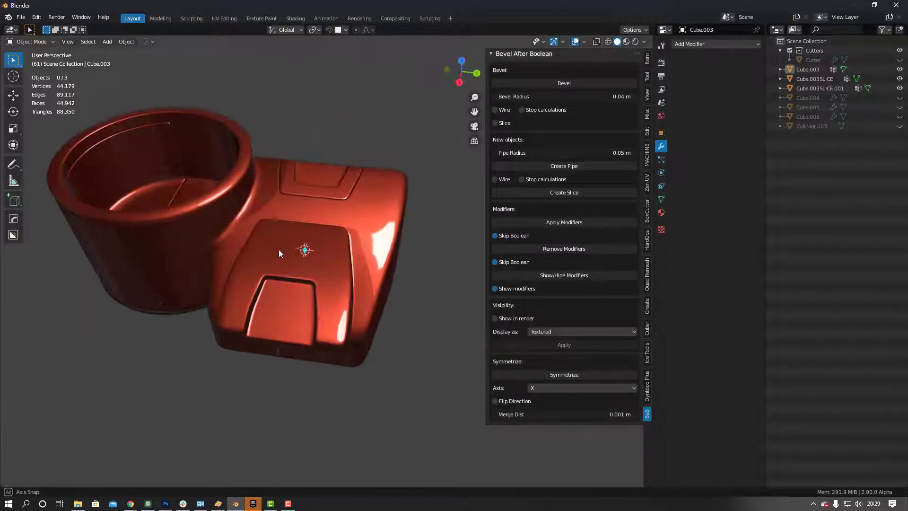
Switch the viewport shading to the light grey matcap with reddish shadows.
left_click(644, 42)
left_click(644, 119)
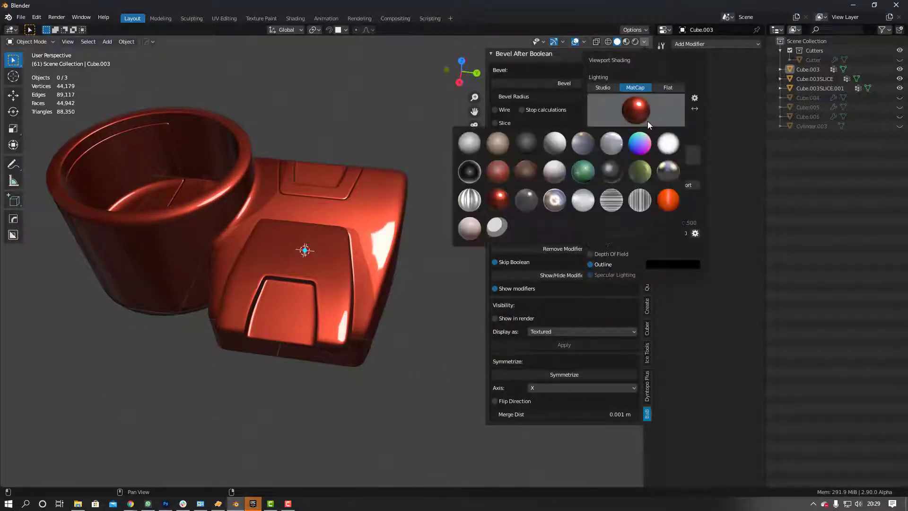
left_click(560, 168)
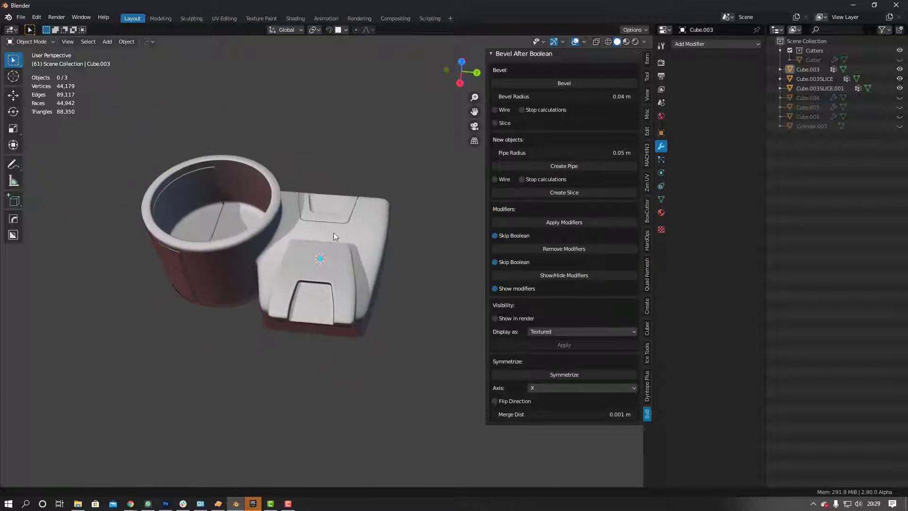
scroll(336, 227, "up", 3)
middle_click_drag(345, 189, 334, 220)
key("shift+a")
mouse_move(334, 220)
key("Escape")
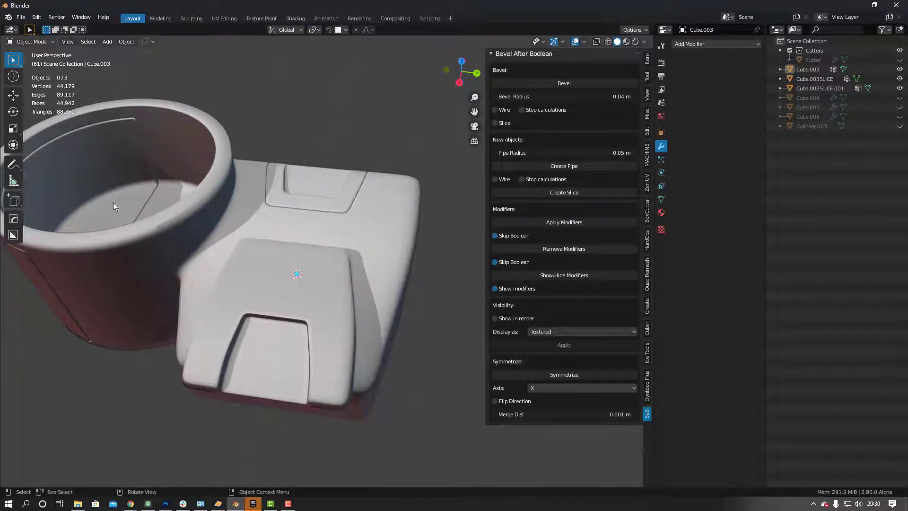
Draw a small circular BoxCutter cut on Cube.003 between the cylinder and the raised panel, and extrude it into the surface.
left_click(13, 235)
key("d")
left_click(256, 249)
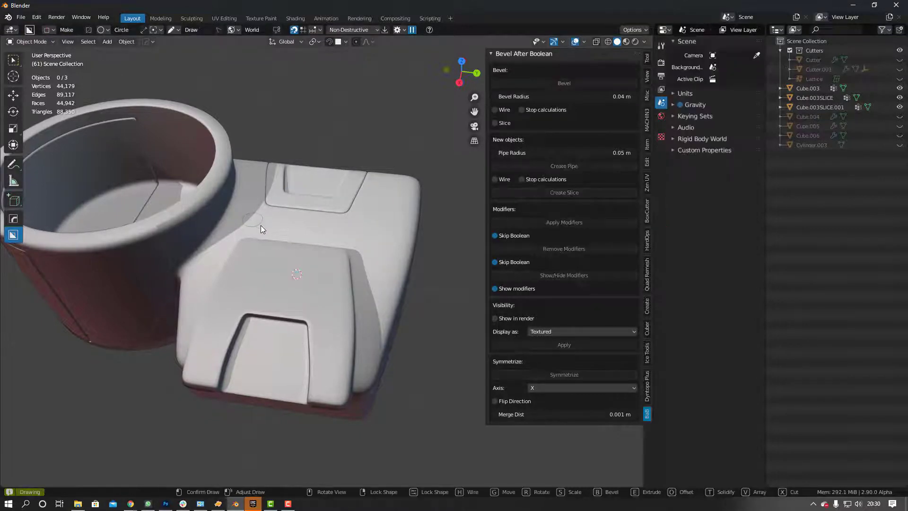
left_click_drag(260, 224, 258, 224)
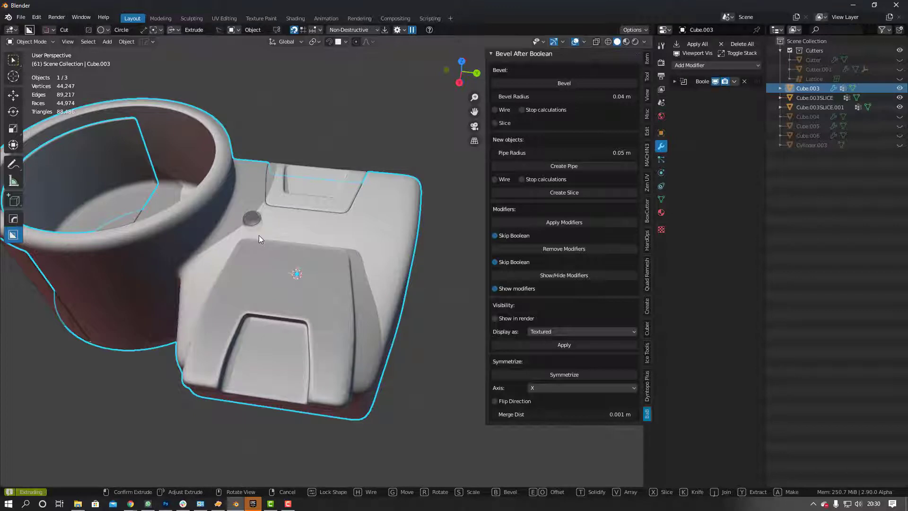
Array the circular cutter into a row of 4 across the surface with wider spacing, and lock the shape.
key("v")
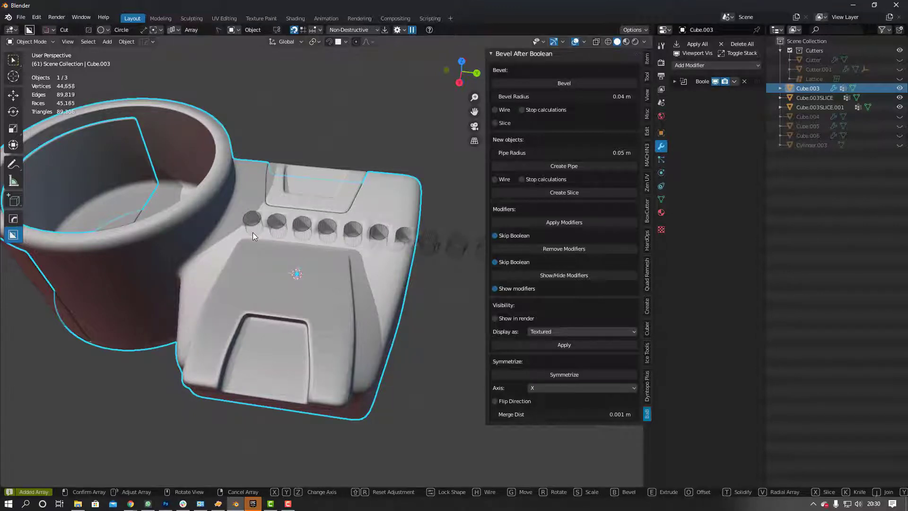
scroll(253, 232, "down", 4)
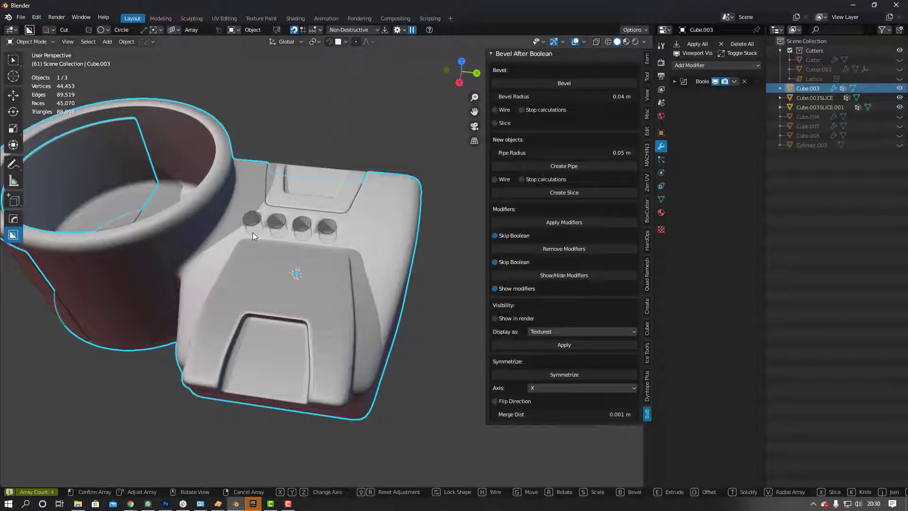
mouse_move(267, 232)
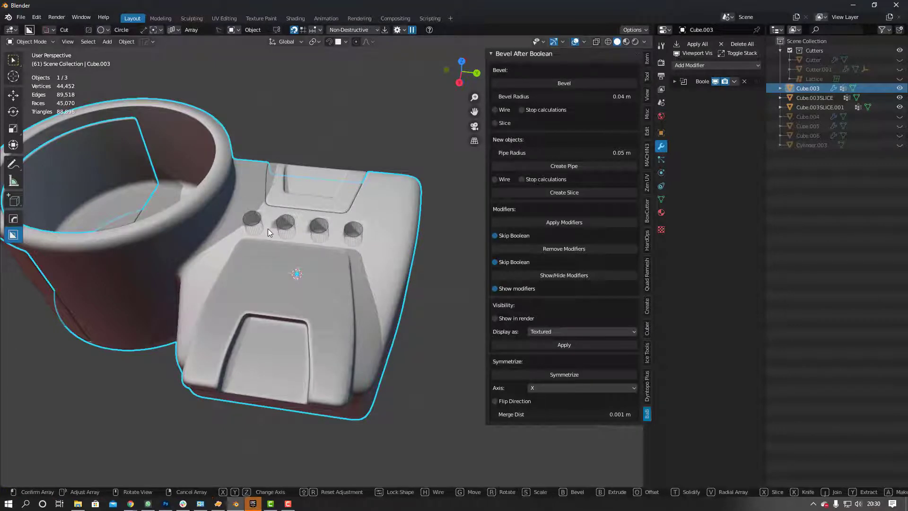
key("Tab")
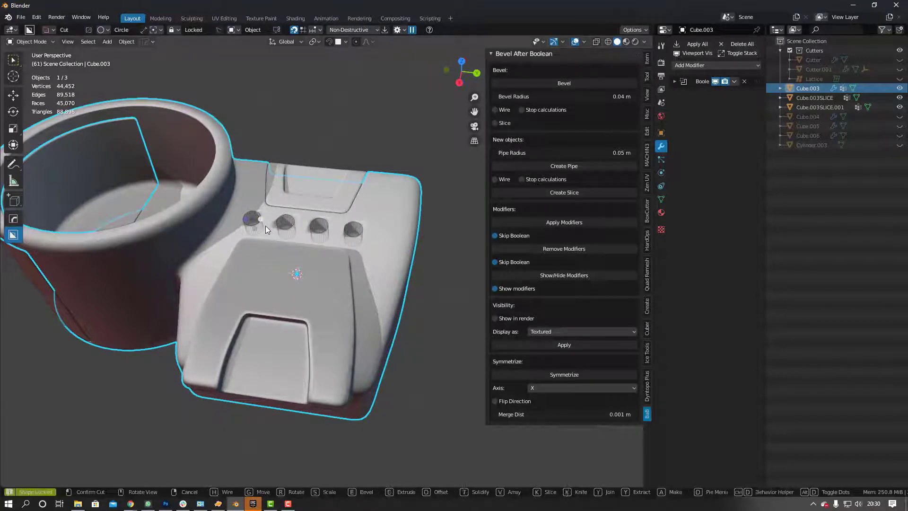
scroll(302, 227, "up", 2)
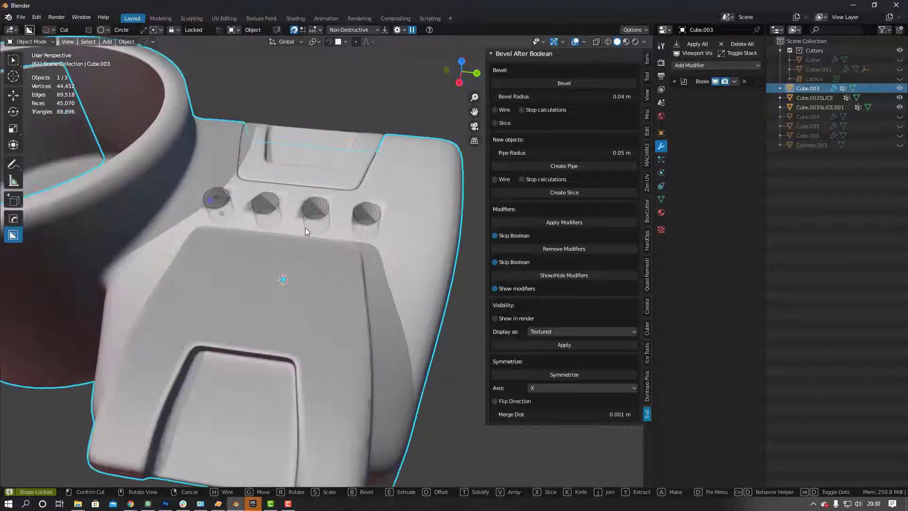
scroll(268, 208, "up", 1)
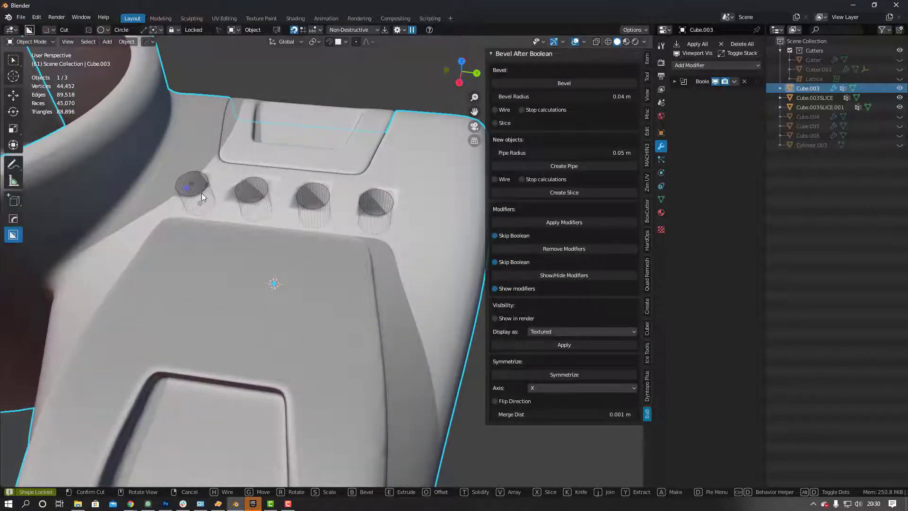
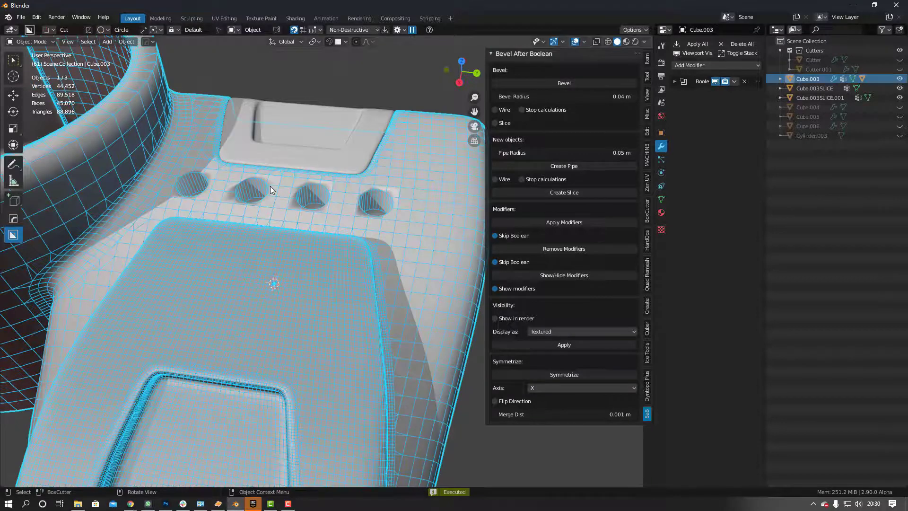
Try Bevel After Boolean on the four circular cuts in Cube.003 with a 0.04 m radius, and undo it.
middle_click_drag(286, 175, 283, 265)
left_click(552, 85)
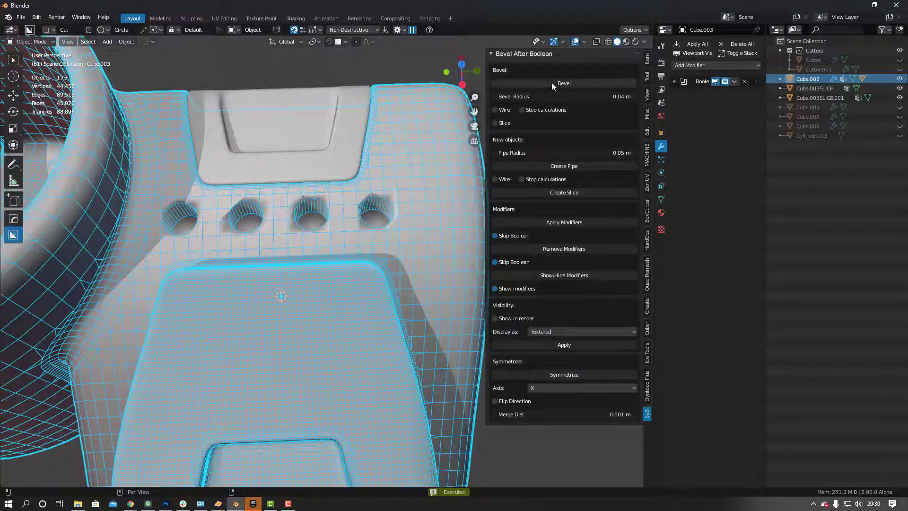
left_click(529, 83)
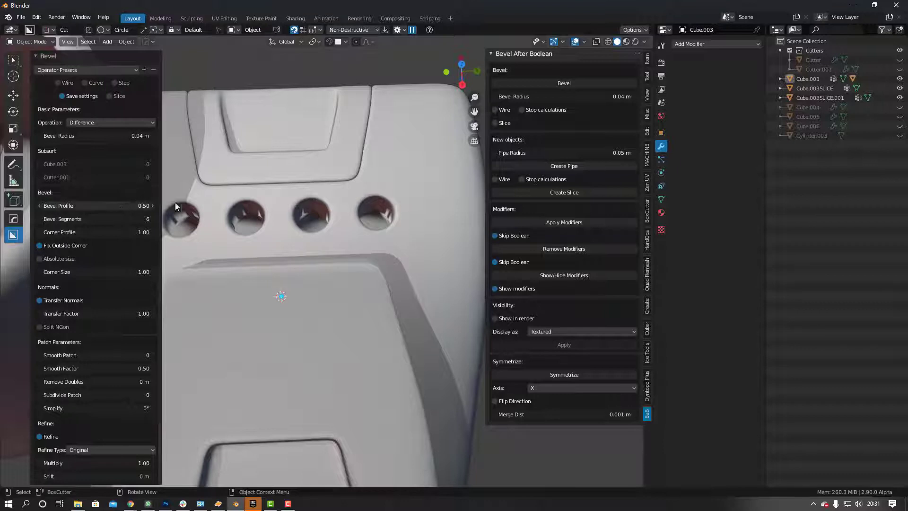
middle_click_drag(238, 206, 305, 240)
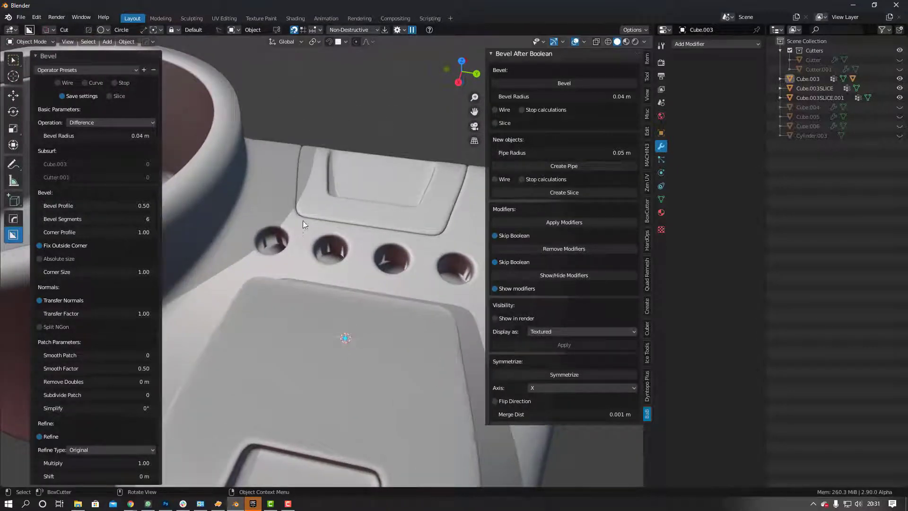
key("ctrl+z")
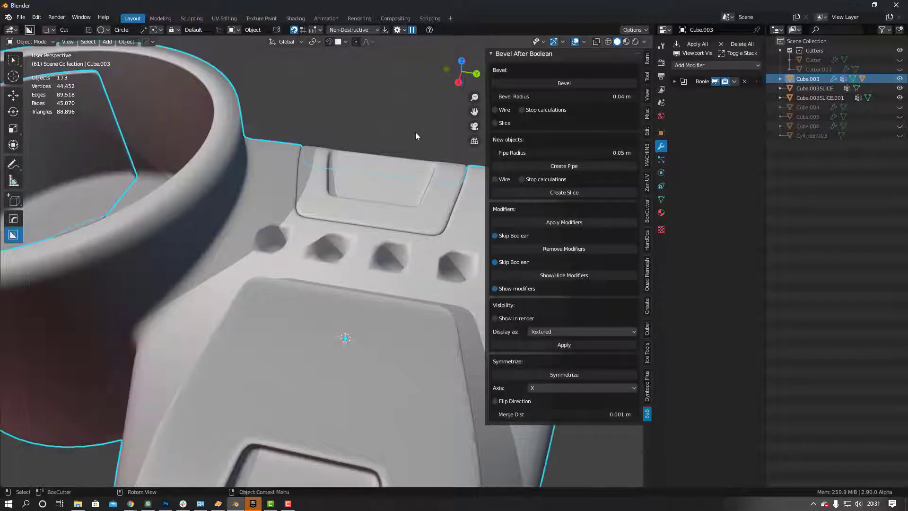
Reveal the circular array cutter through Bool Scroll on Cube.003, select it and open its mesh for editing.
left_click(327, 244)
right_click(327, 244)
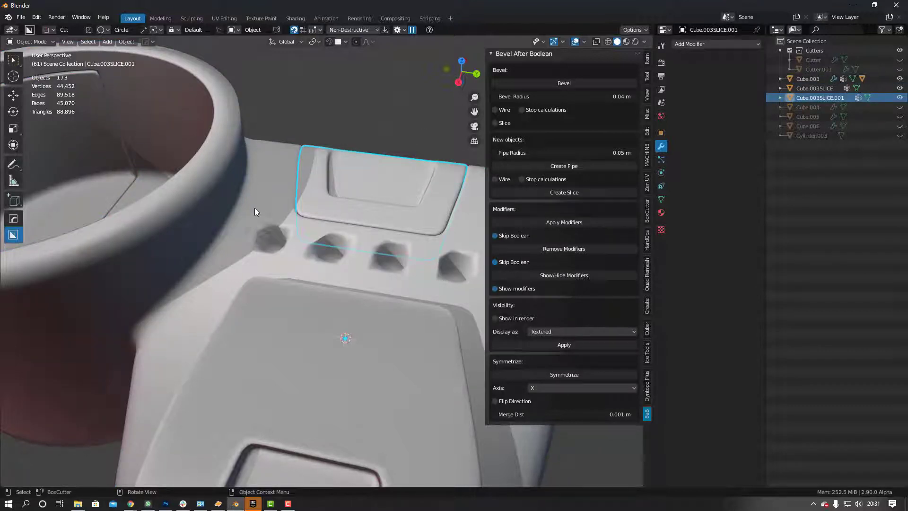
left_click(248, 243)
right_click(247, 247)
left_click(247, 246)
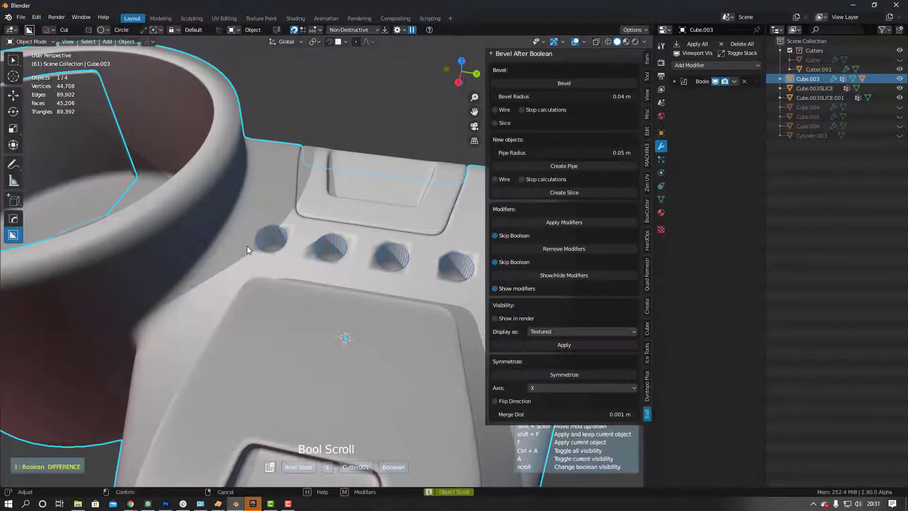
left_click(278, 244)
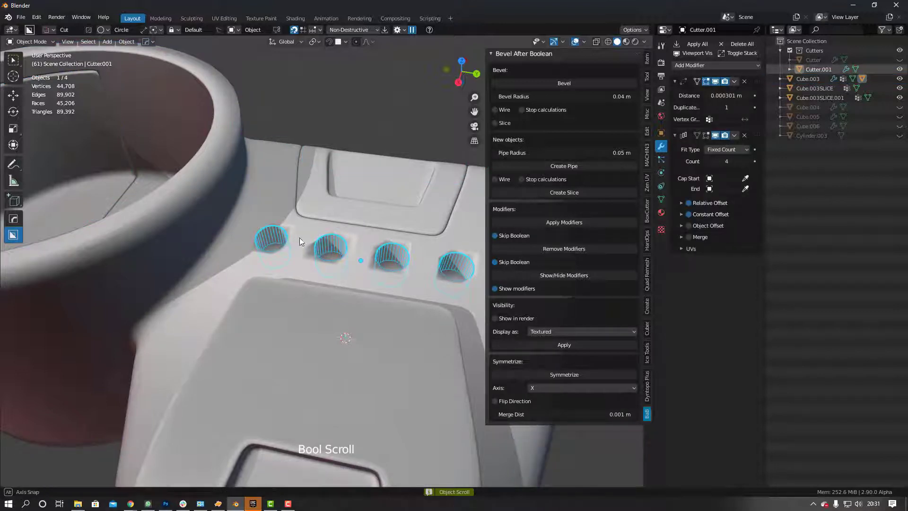
middle_click_drag(300, 237, 298, 239)
key("Tab")
left_click(285, 243)
Reveal any hidden cutter geometry and try to connect the vertices of the cylindrical cutter with a vertex path.
scroll(272, 244, "up", 1)
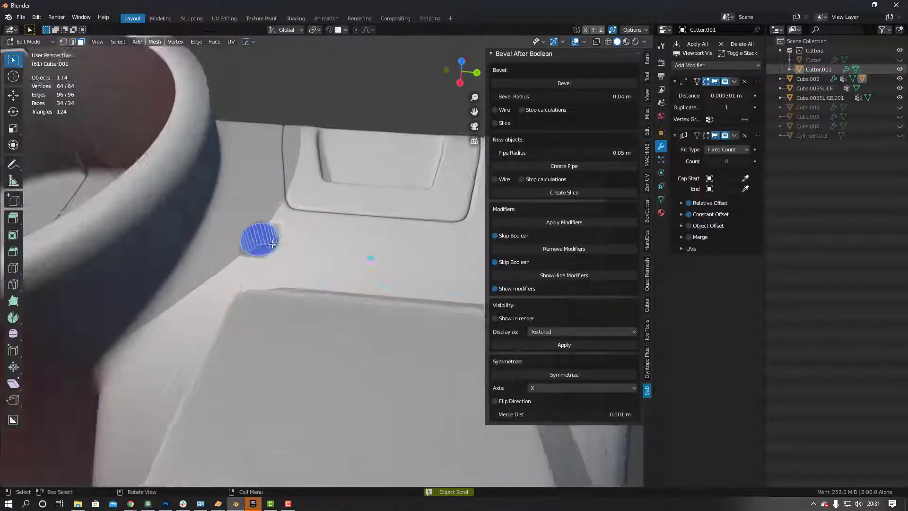
scroll(272, 244, "up", 2)
left_click(224, 230)
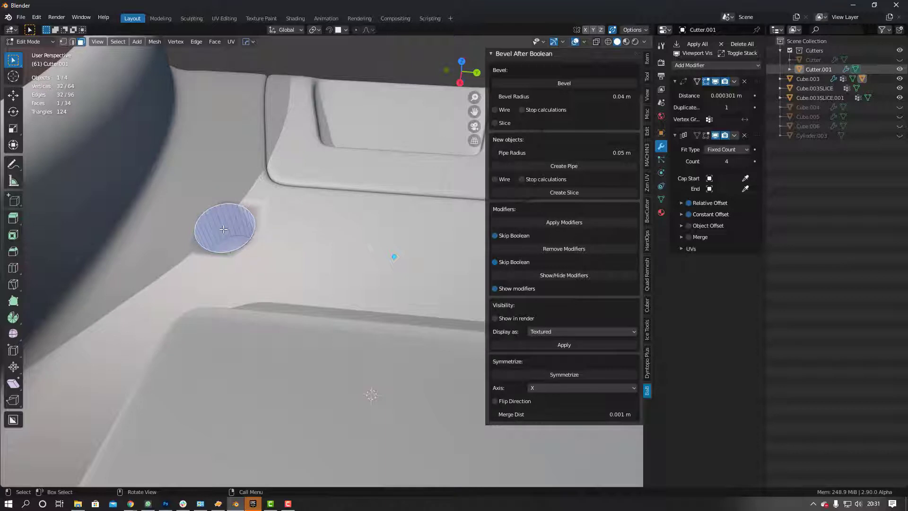
key("alt+h")
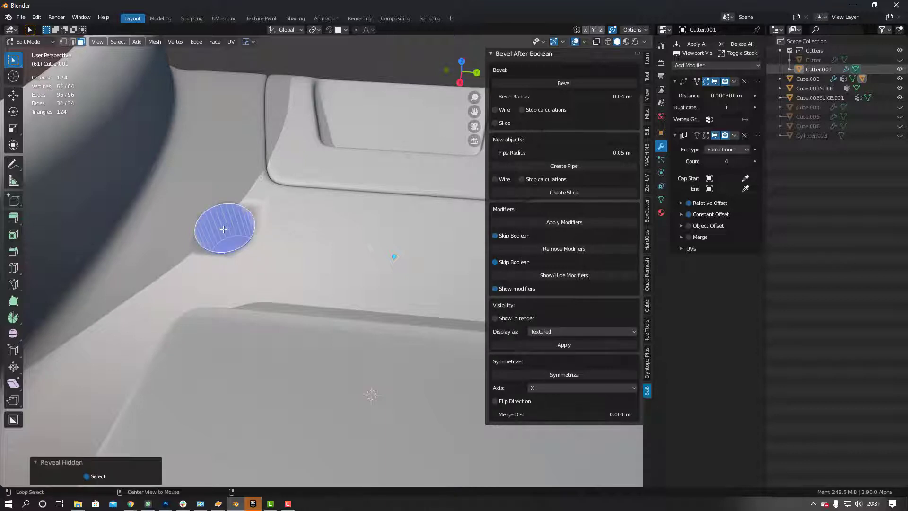
key("Tab")
left_click(283, 258)
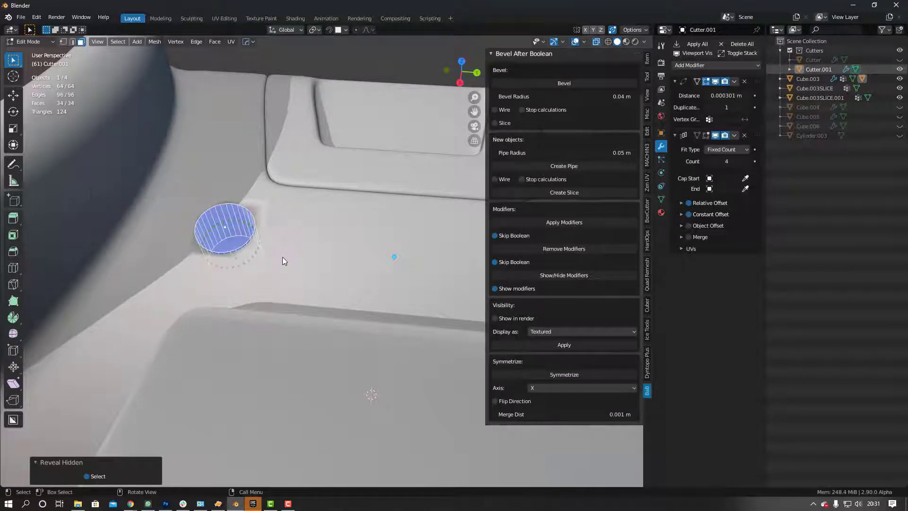
middle_click_drag(282, 257, 254, 206)
key("j")
left_click(255, 205, "shift")
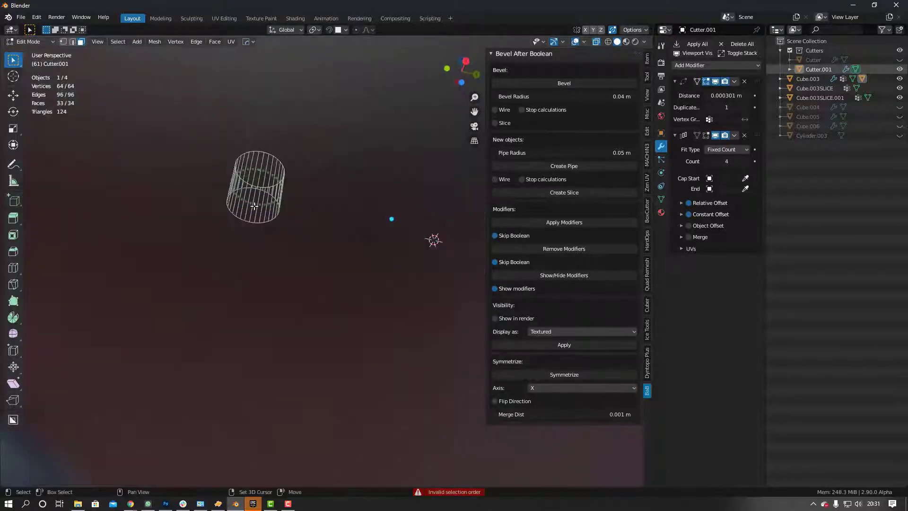
key("j")
key("j")
middle_click_drag(300, 201, 309, 237)
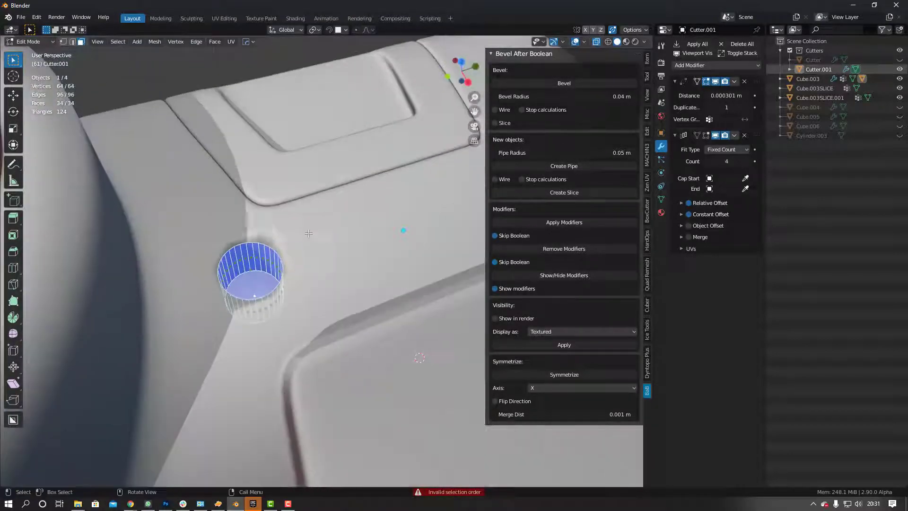
key("j")
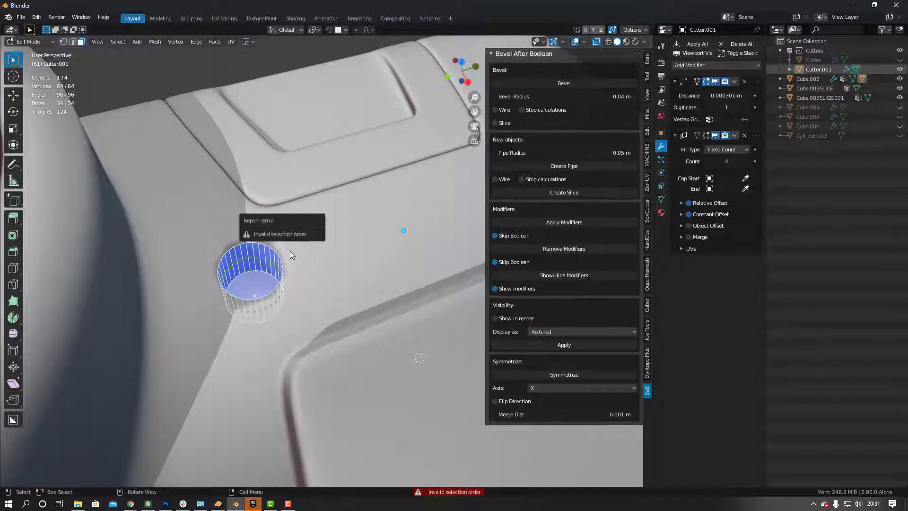
key("i")
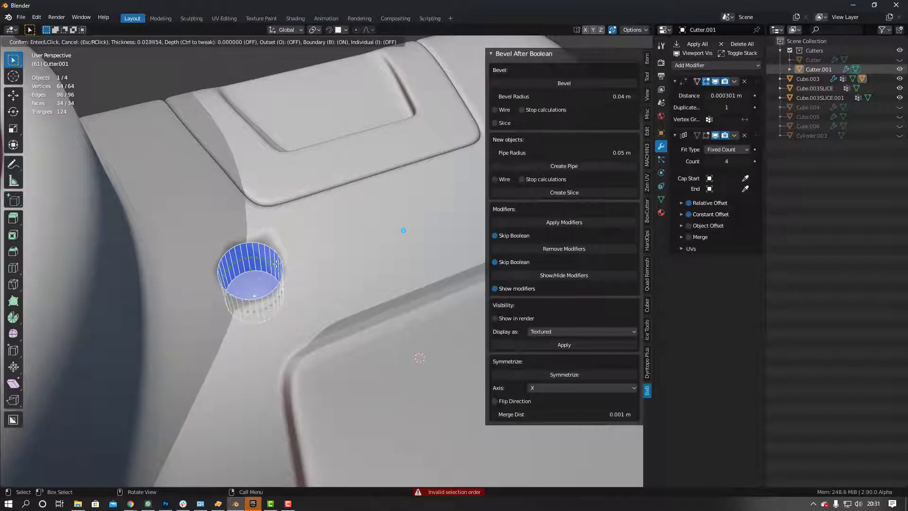
right_click(288, 253)
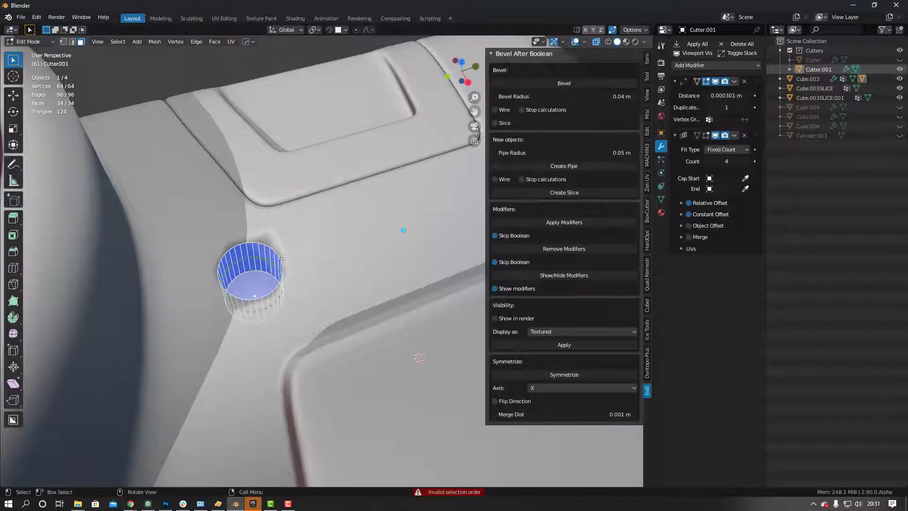
key("i")
right_click(263, 266)
Inset both end caps of the cylindrical cutter three times, by about 0.019 m, 0.017 m and 0.022 m.
left_click(250, 270)
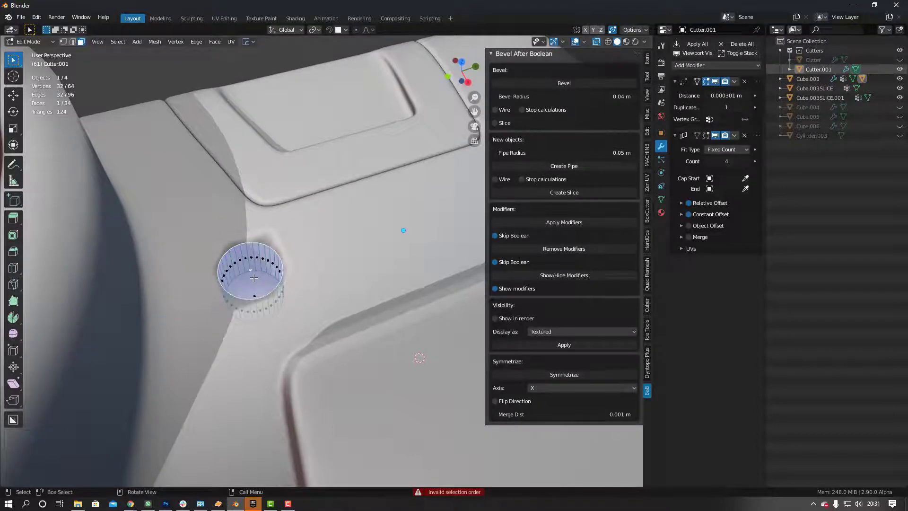
key("KP_Divide")
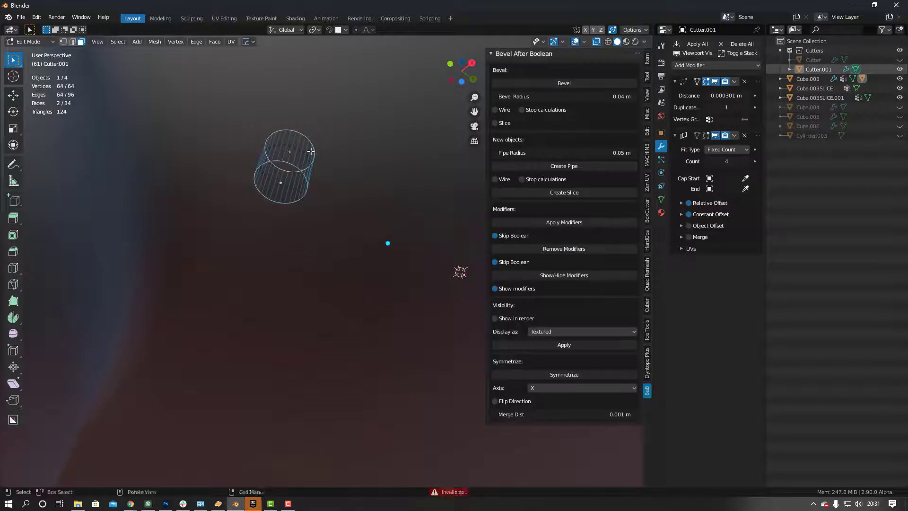
key("KP_Divide")
key("i")
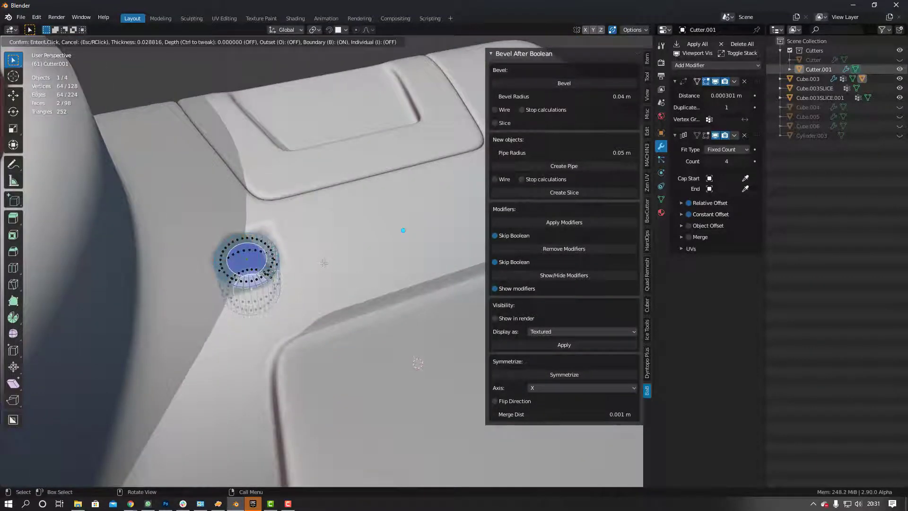
left_click(328, 261)
key("i")
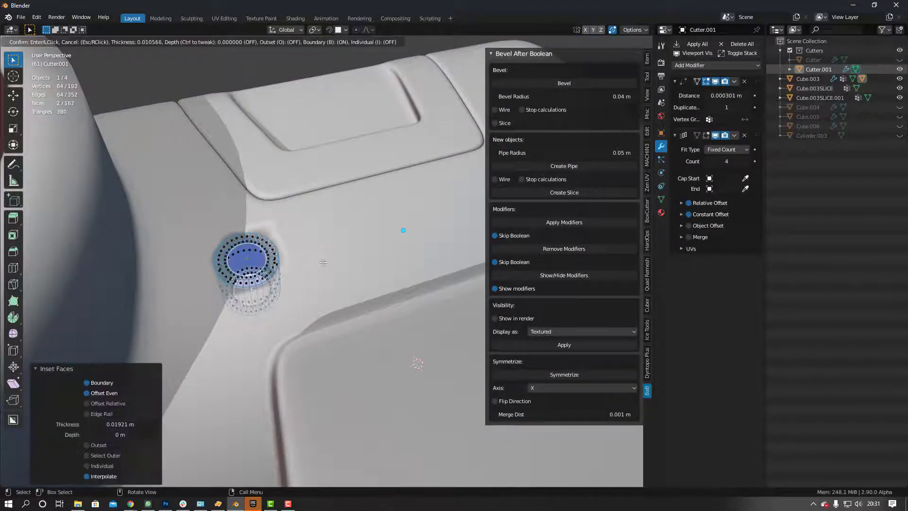
left_click(317, 264)
key("i")
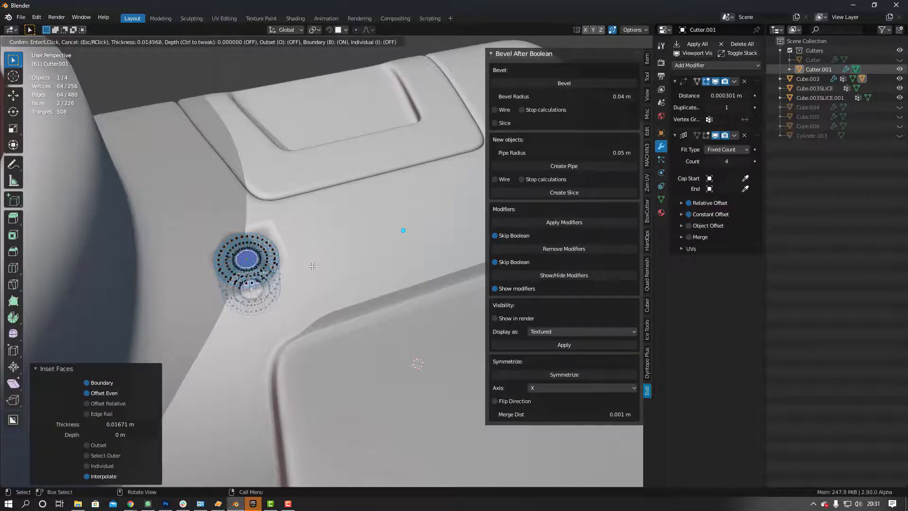
left_click(306, 267)
Add 12 evenly spaced loop cuts around the side wall of the cylindrical cutter.
middle_click_drag(307, 267, 255, 242)
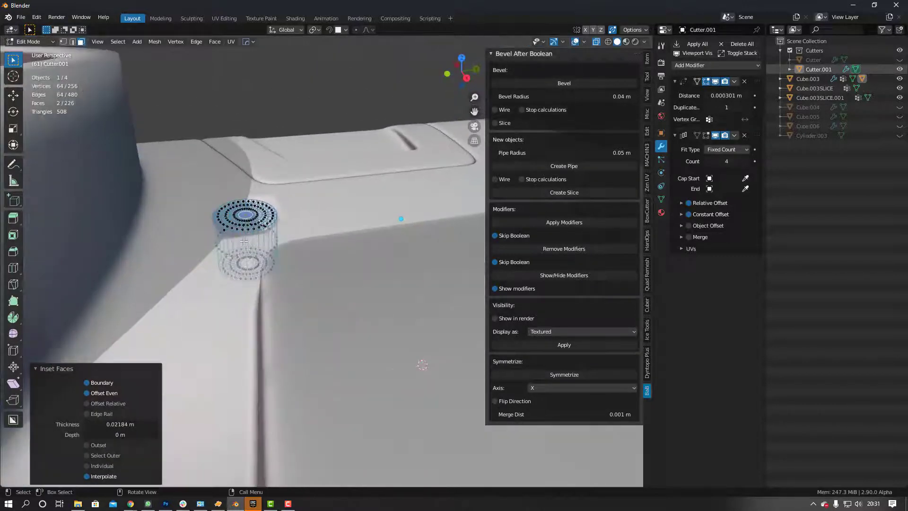
key("Tab")
left_click(244, 296)
left_click(243, 249)
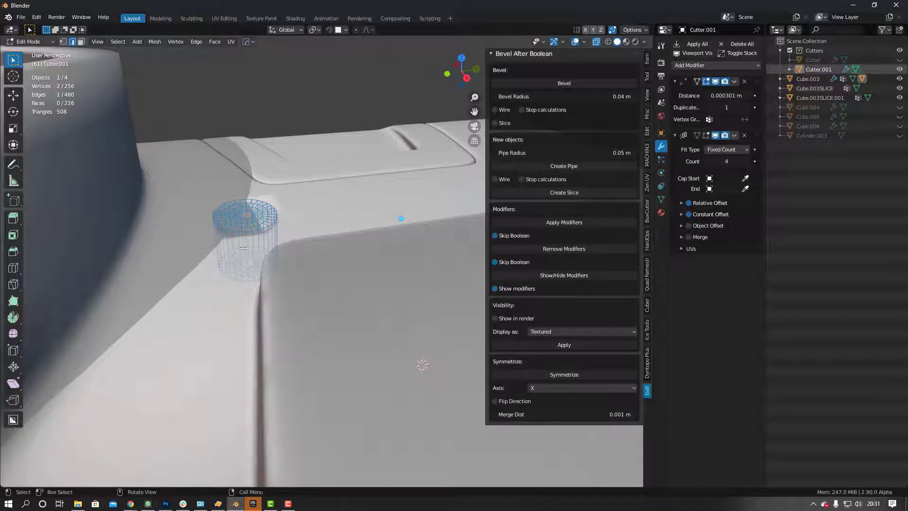
middle_click_drag(243, 248, 211, 232)
key("ctrl+r")
scroll(211, 232, "up", 8)
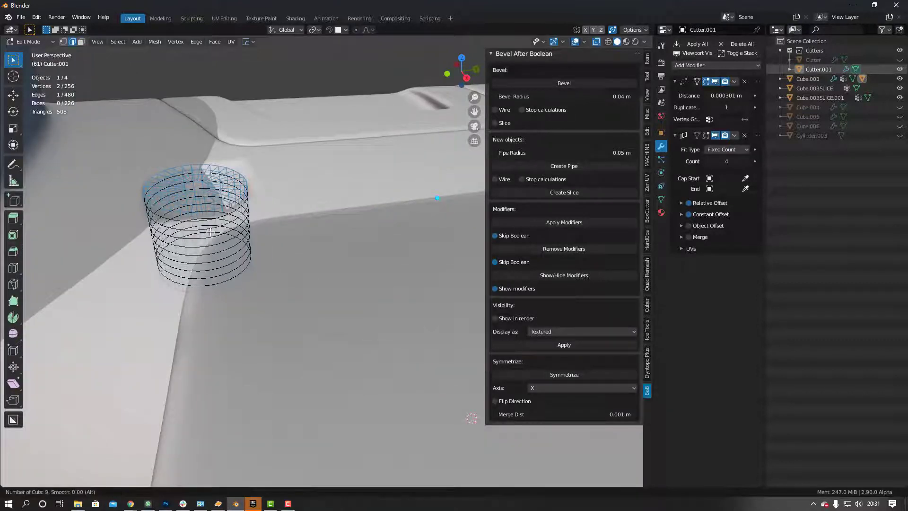
scroll(211, 231, "up", 3)
left_click(210, 232)
right_click(210, 232)
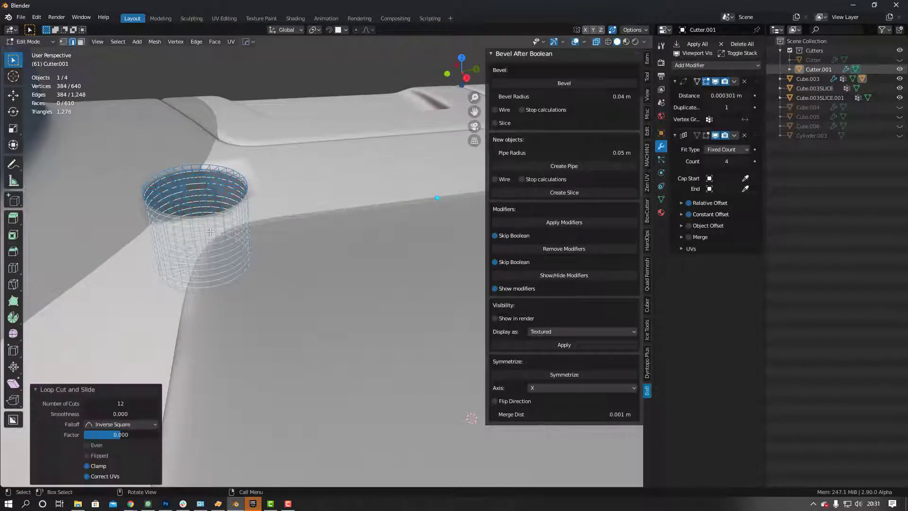
Return to Object Mode and hide the circular array cutter.
key("Tab")
left_click(242, 177)
scroll(259, 184, "down", 6)
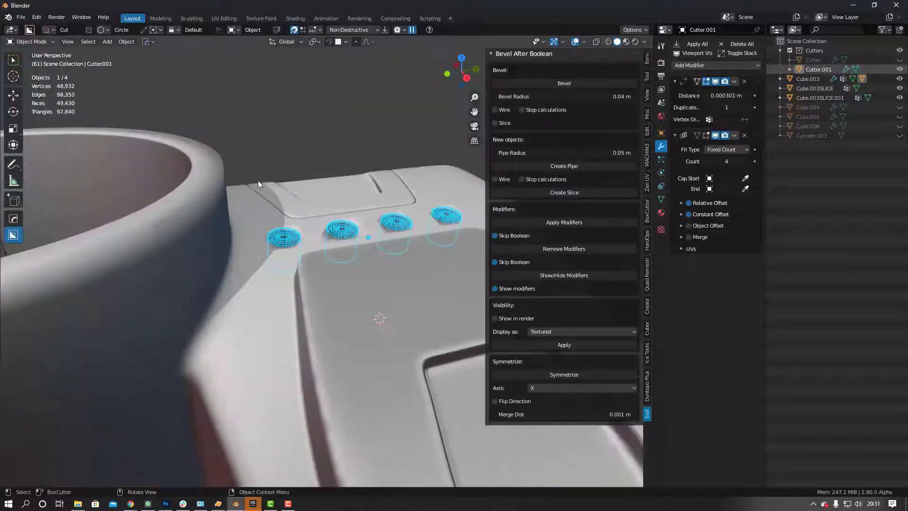
middle_click_drag(283, 190, 271, 261)
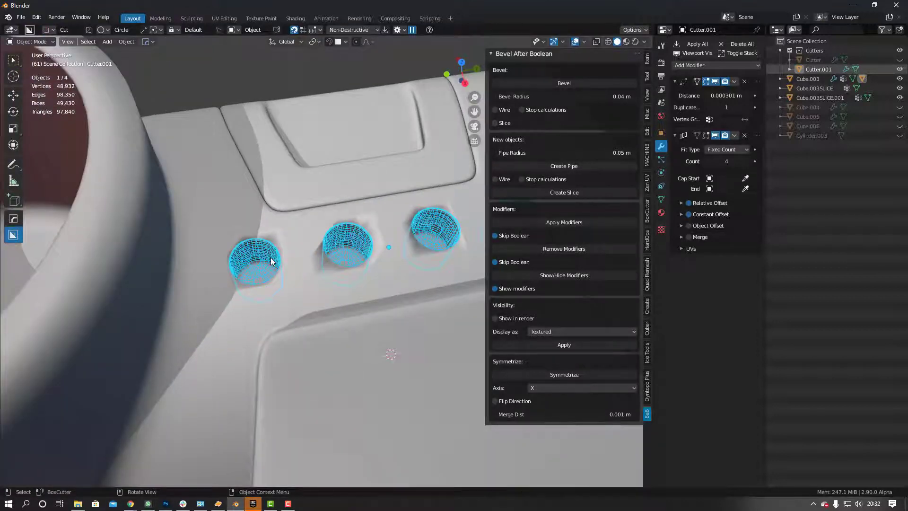
key("h")
Bevel the circular cuts on Cube.003 with Bevel After Boolean at 0.04 m, with Transfer Normals off and Wire on.
scroll(299, 237, "down", 1)
left_click(301, 239)
middle_click_drag(267, 240, 177, 248, "shift")
left_click(600, 83)
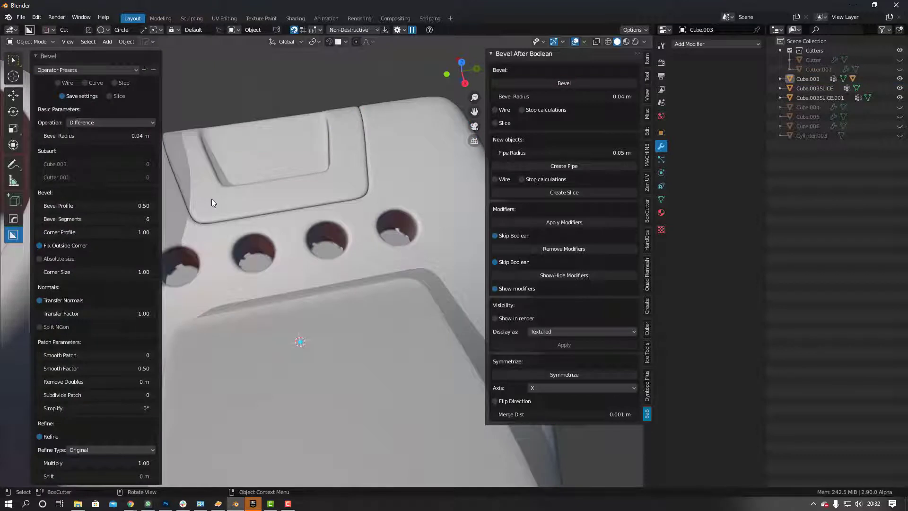
left_click(39, 300)
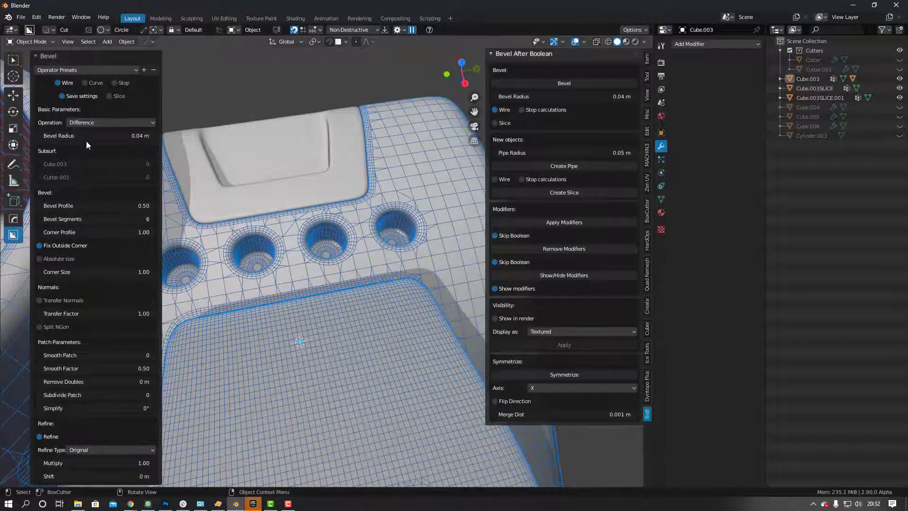
Set the Bevel Radius of the circular cuts to 0.02 m.
middle_click_drag(331, 203, 293, 214)
scroll(290, 212, "up", 3)
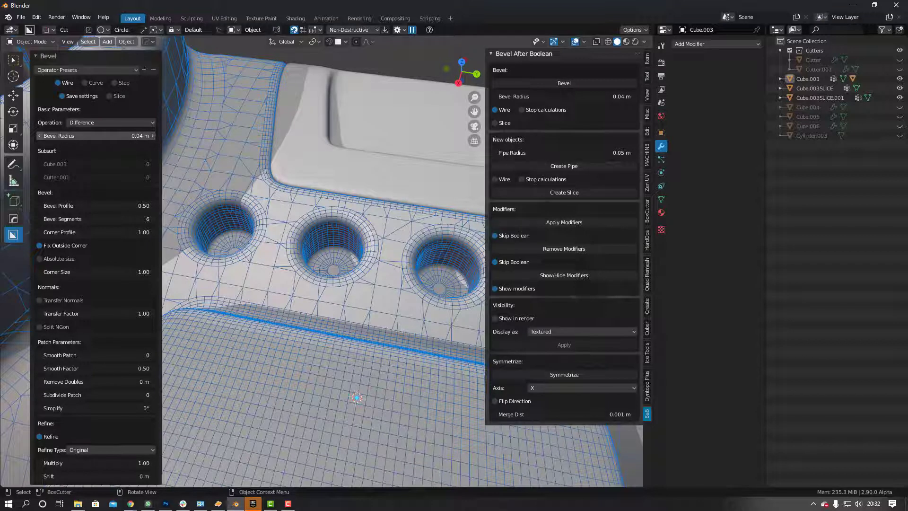
left_click_drag(95, 136, 89, 136)
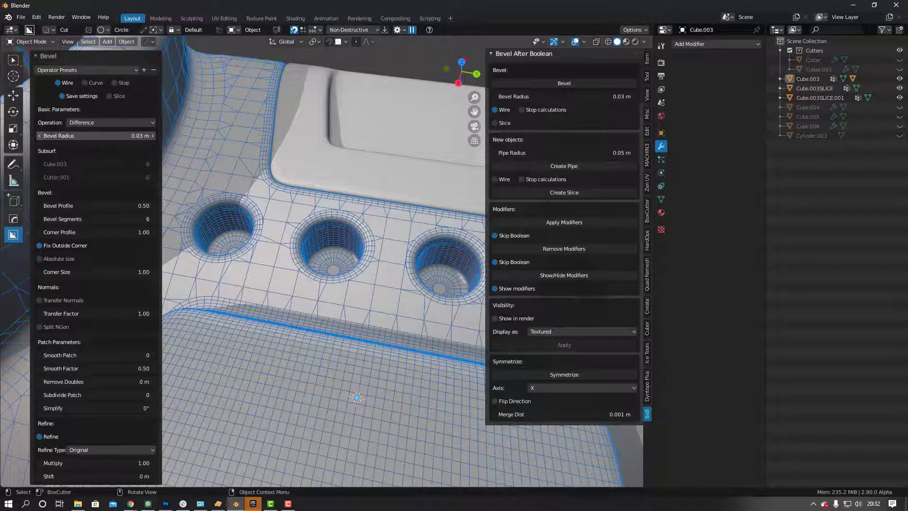
left_click_drag(95, 135, 89, 135)
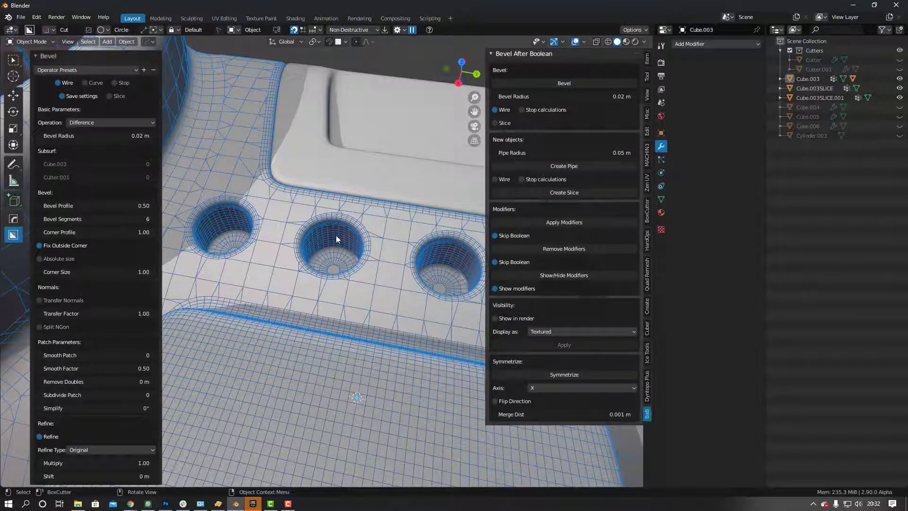
scroll(333, 235, "down", 4)
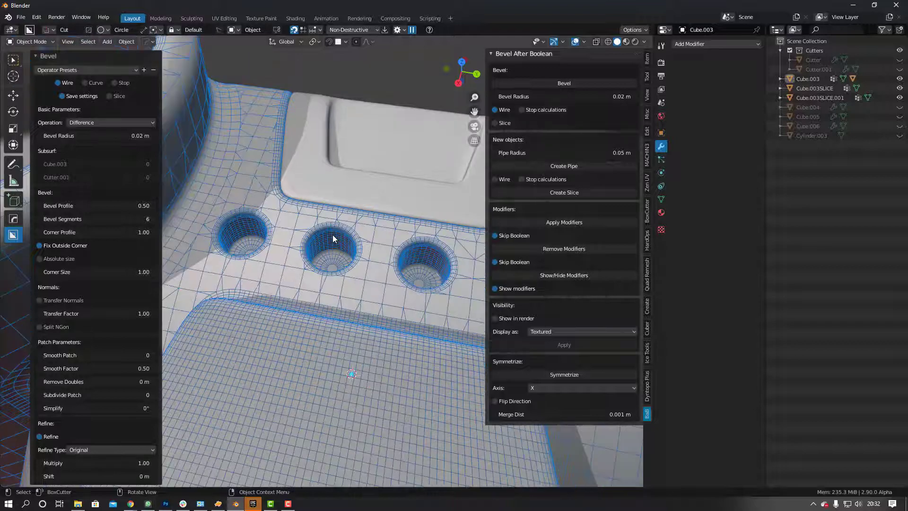
middle_click_drag(333, 234, 279, 232)
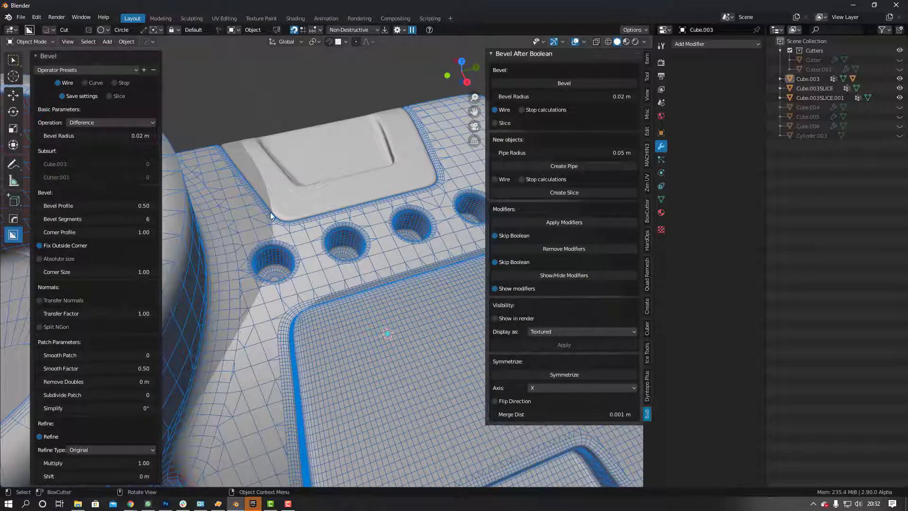
middle_click_drag(303, 219, 336, 292)
scroll(305, 293, "down", 3)
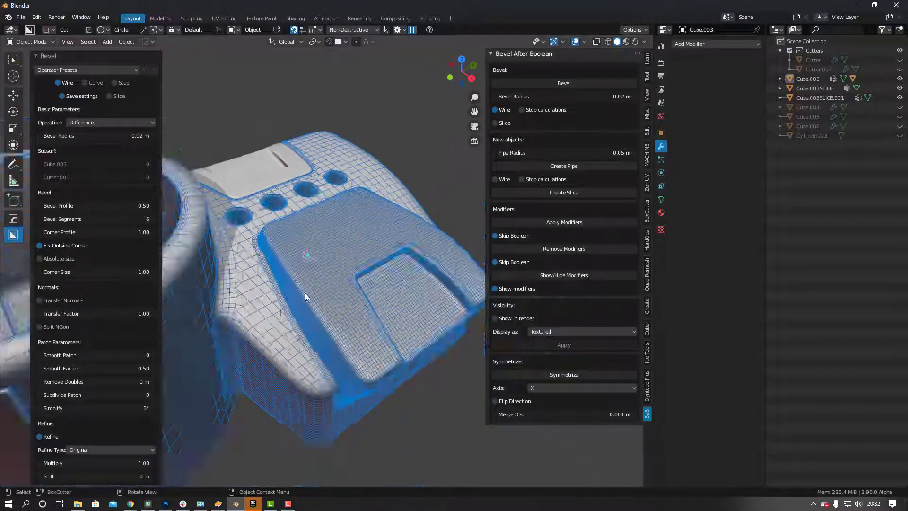
Turn off the wire display in the bevel settings and inspect the smoothed circular cuts on the shaded model.
scroll(304, 293, "up", 3)
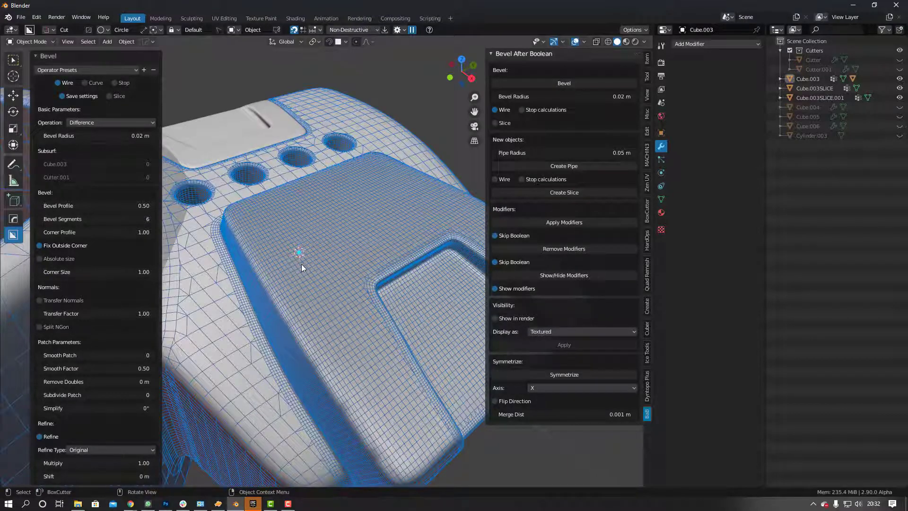
mouse_move(301, 260)
middle_mouse_down()
mouse_move(304, 192)
mouse_move(262, 205)
mouse_move(295, 233)
mouse_move(274, 220)
mouse_move(304, 270)
middle_mouse_up()
scroll(304, 269, "up", 2)
middle_click_drag(347, 159, 314, 165)
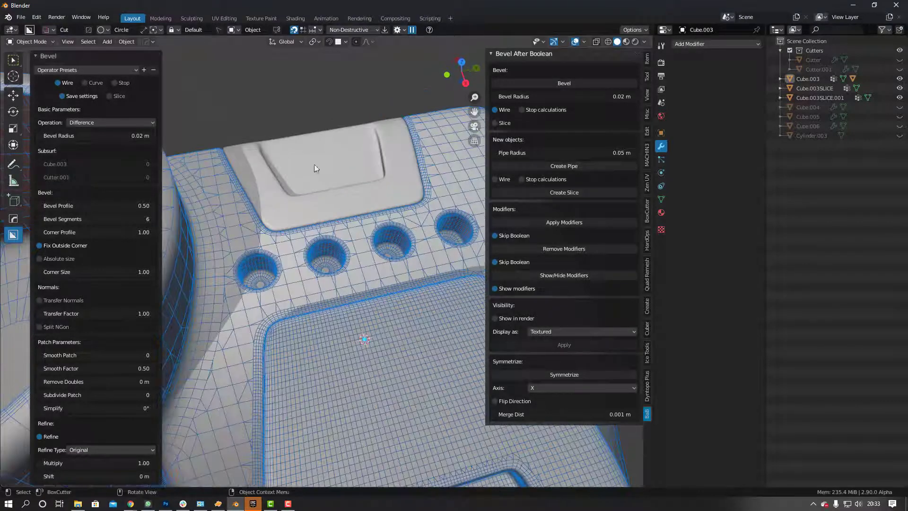
left_click(59, 83)
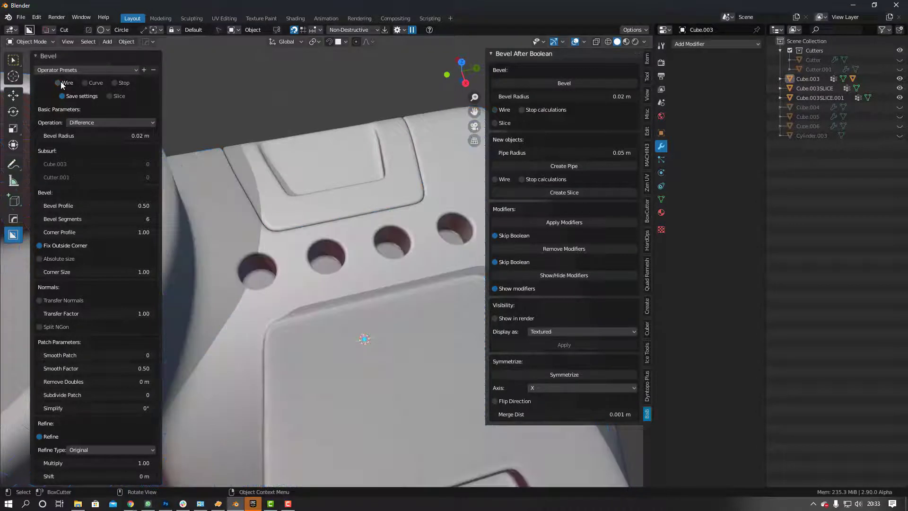
left_click(232, 226)
scroll(232, 225, "down", 6)
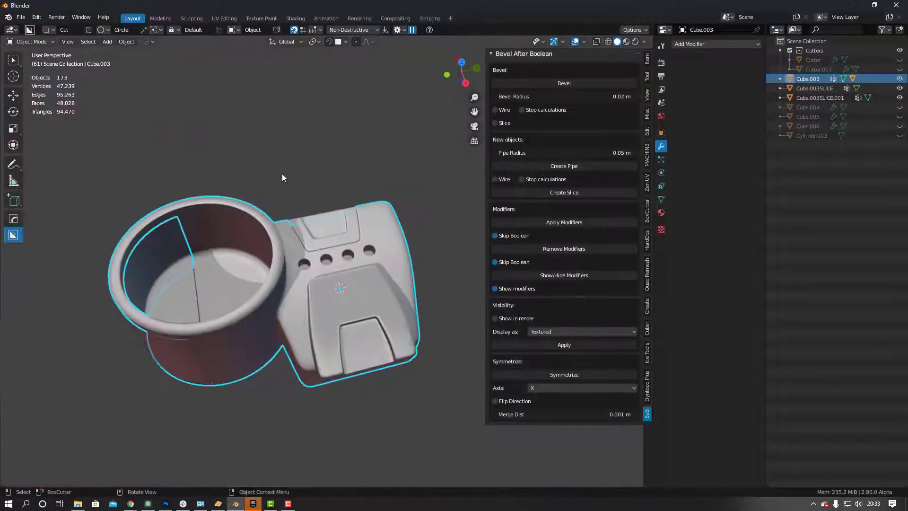
left_click(282, 174)
middle_click_drag(302, 180, 324, 188)
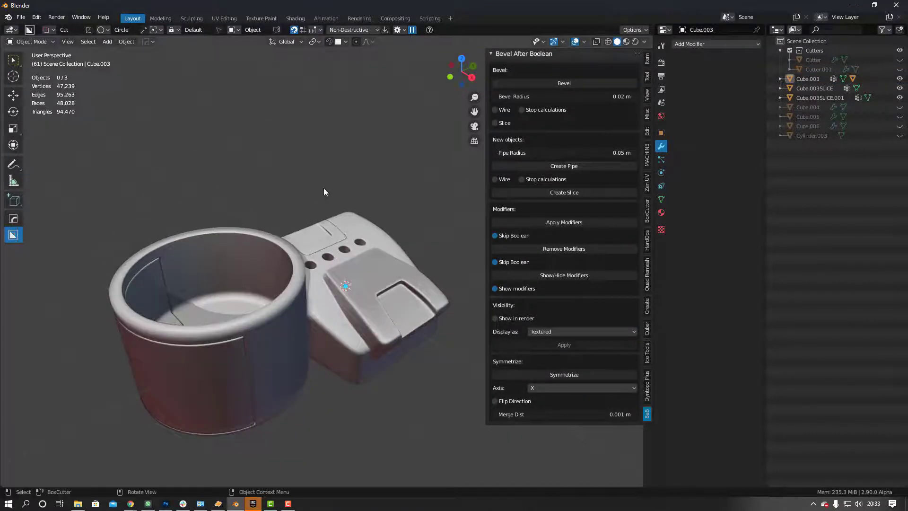
scroll(381, 317, "up", 3)
key("Tab")
scroll(379, 327, "down", 6)
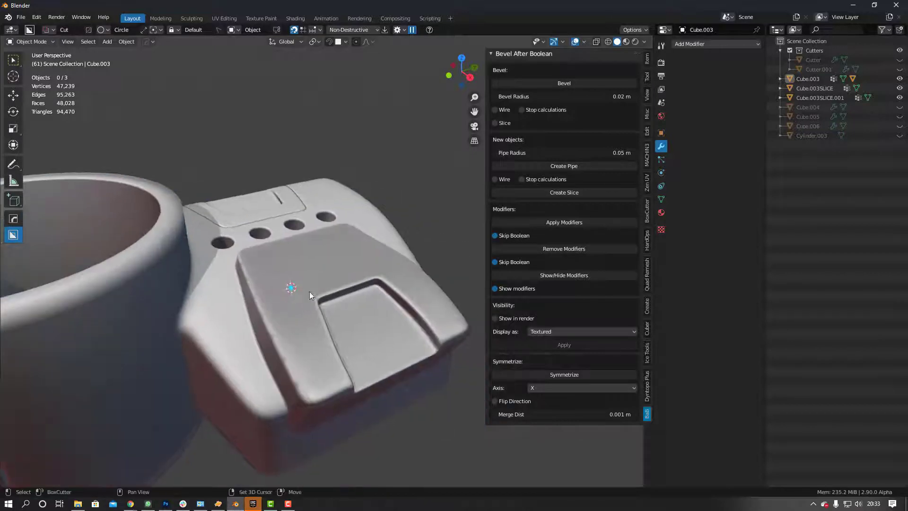
Add a Weighted Normal modifier to the main body Cube.003.
left_click(306, 261)
middle_click_drag(278, 244, 275, 249)
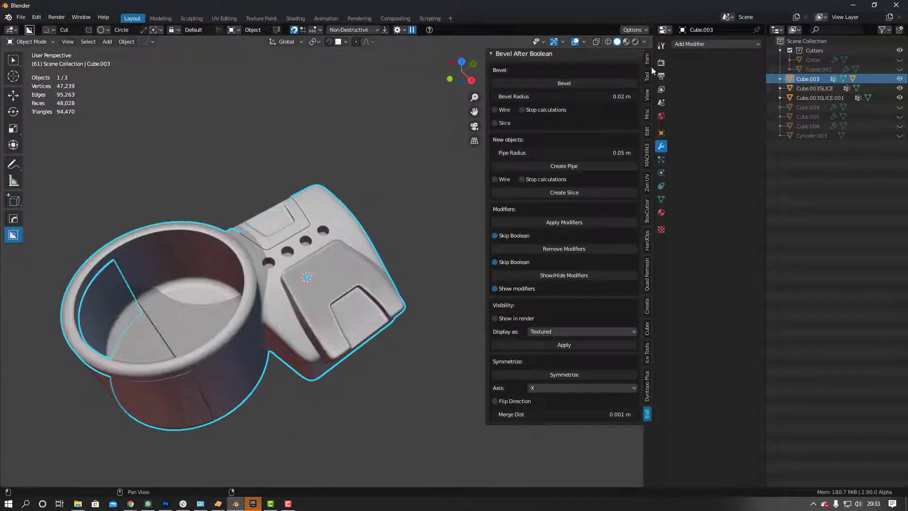
left_click(716, 44)
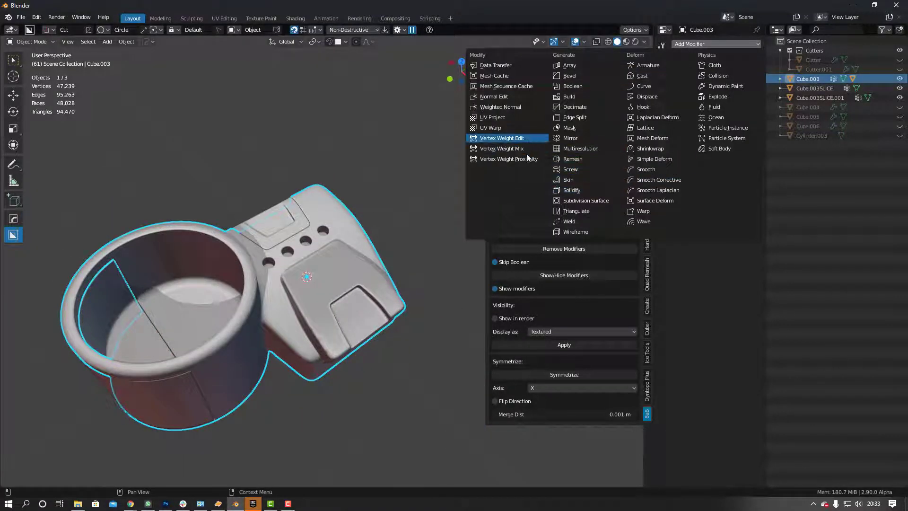
left_click(515, 108)
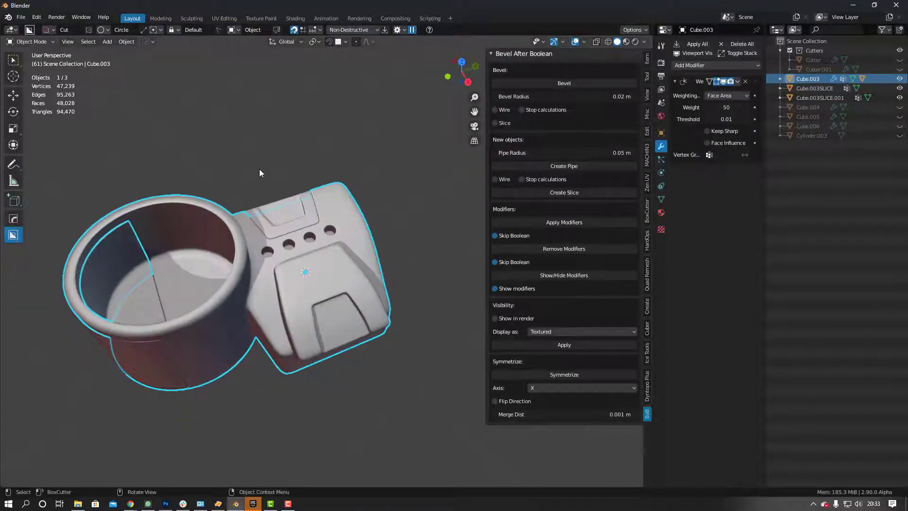
Examine the shading and wireframe of the main body and the sliced panel on the cylinder wall.
left_click(259, 169)
middle_click_drag(197, 197, 373, 227)
scroll(318, 199, "up", 3)
left_click(342, 237)
left_click(374, 239)
left_click(324, 303)
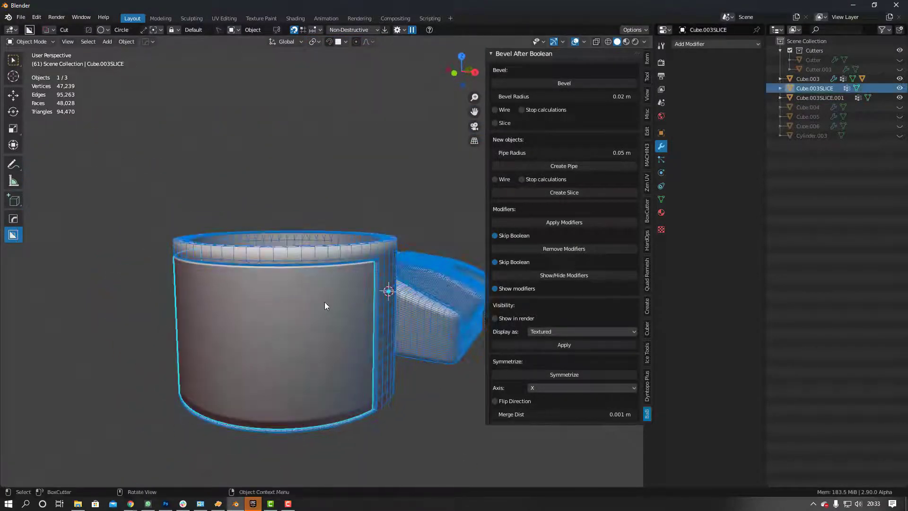
left_click(314, 188)
middle_click_drag(313, 188, 295, 284)
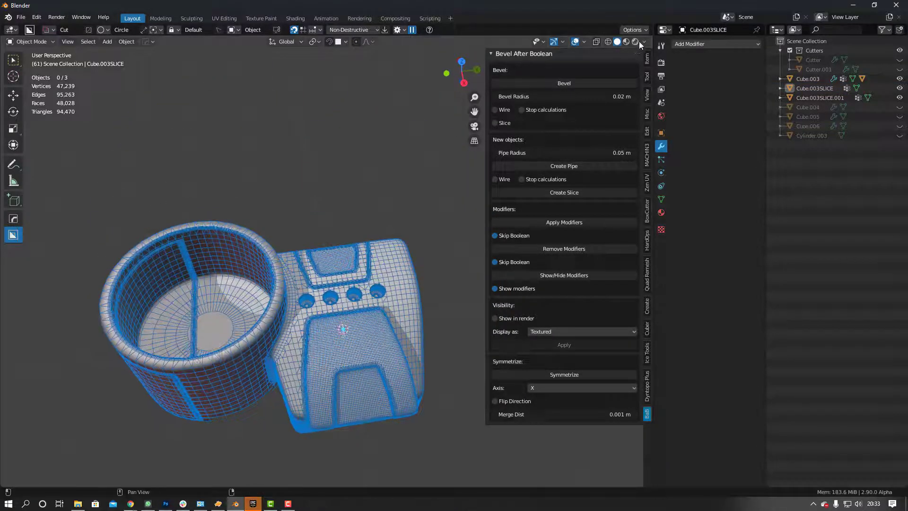
Try to mirror the main body Cube.003 across the Y axis with the mirror gizmo.
left_click(277, 309)
key("alt+x")
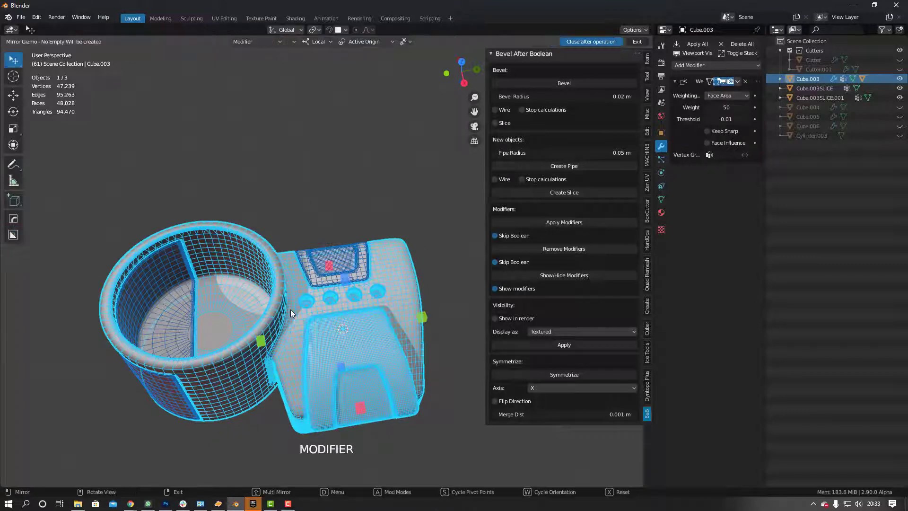
left_click(261, 341)
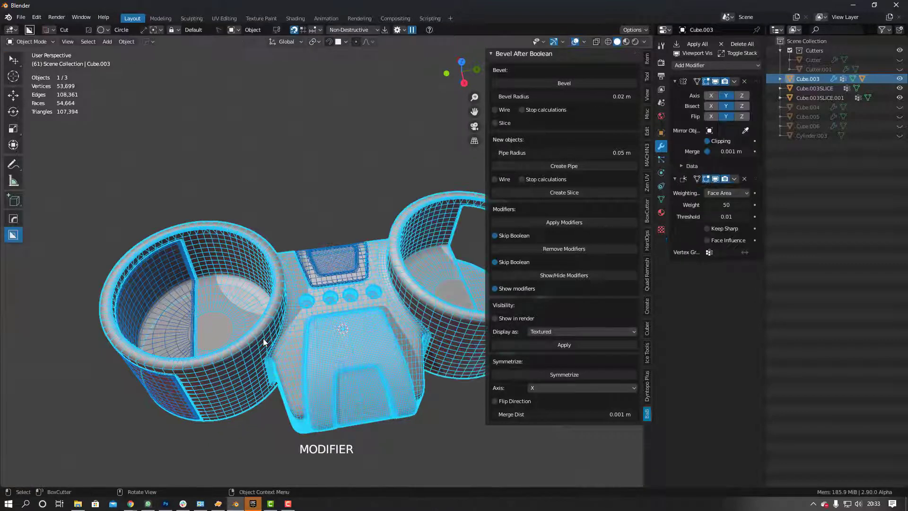
key("ctrl+z")
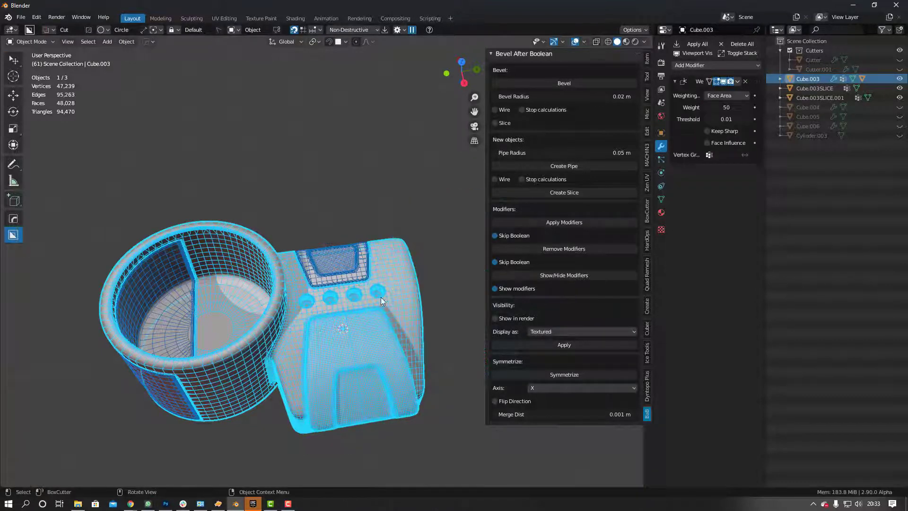
Parent the cylinder's sliced panel Cube.003SLICE to the main body Cube.003 using the Object option.
left_click(462, 62)
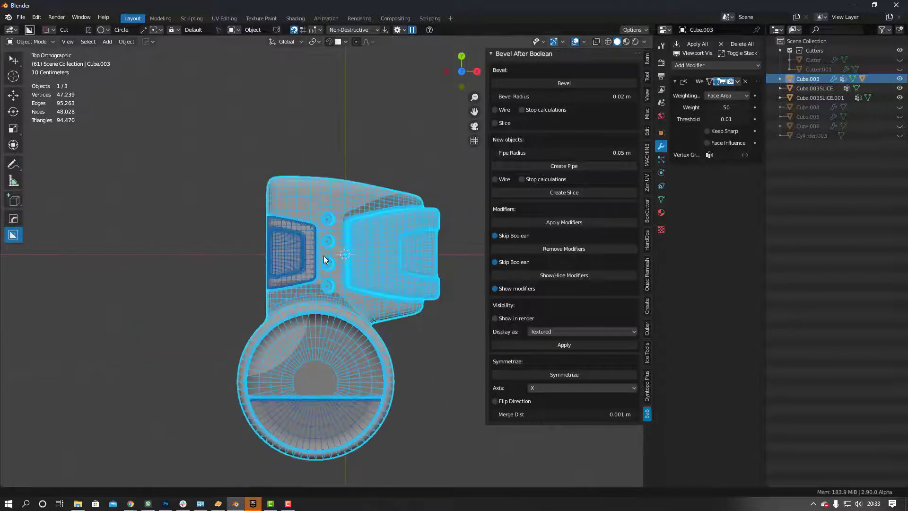
middle_click_drag(362, 267, 295, 261)
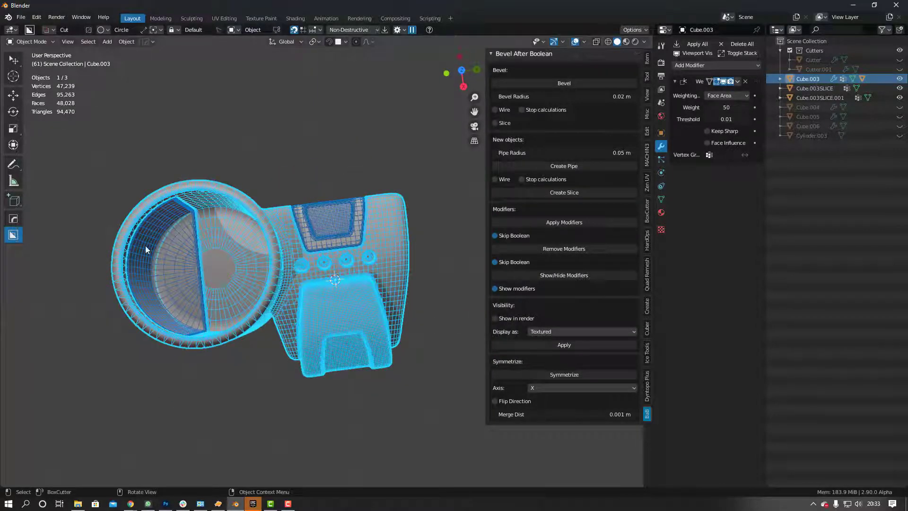
left_click(158, 248)
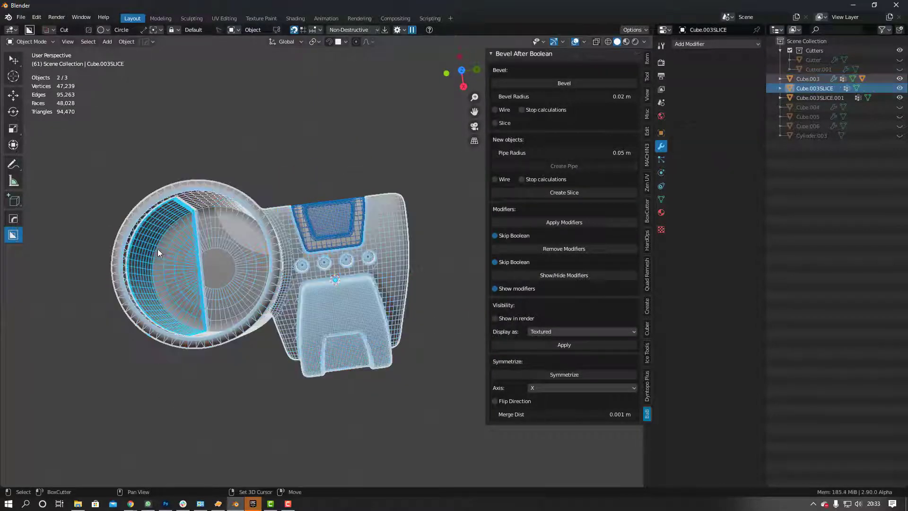
left_click(112, 218)
left_click(148, 221)
left_click(223, 219, "shift")
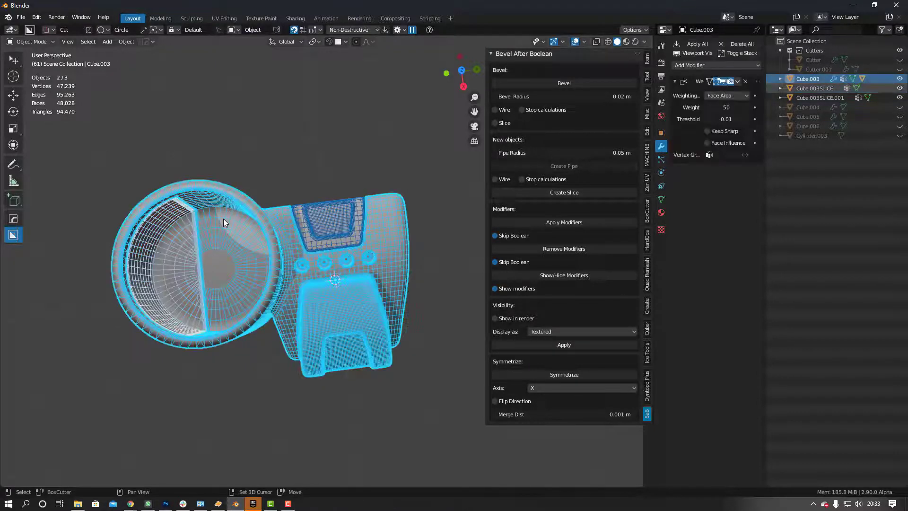
key("ctrl+p")
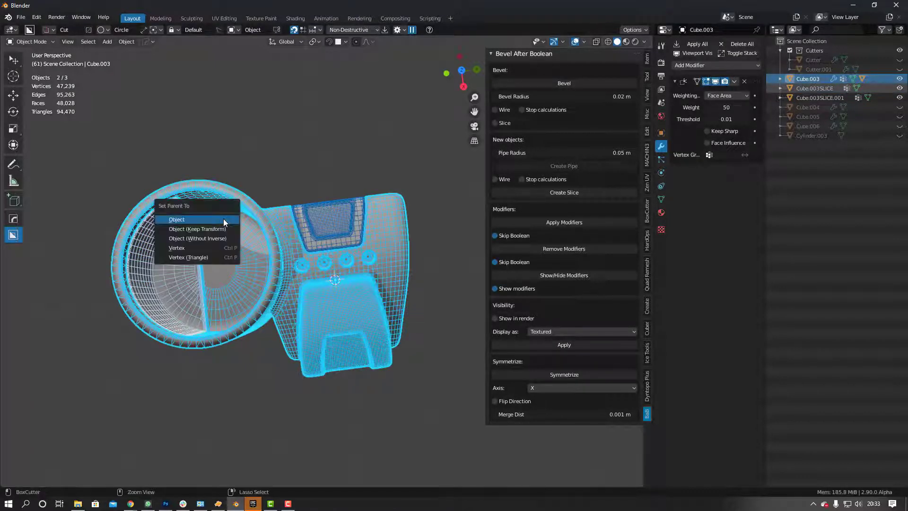
key("Return")
Parent the upper sliced panel Cube.003SLICE.001 to Cube.003 using the Object option.
left_click(307, 227)
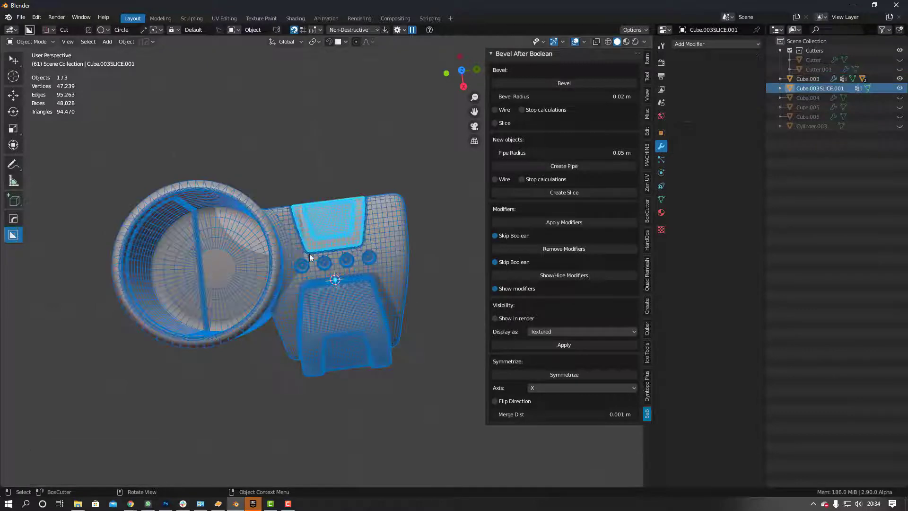
left_click(299, 274, "shift")
key("ctrl+p")
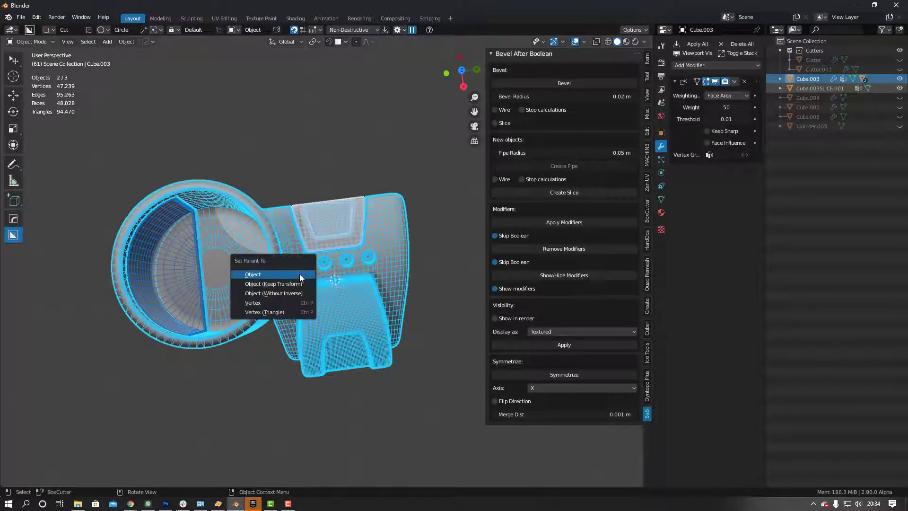
key("Return")
left_click(424, 233)
Clear the location of Cube.003 and create a new object collection for it named Collection.
left_click(387, 253)
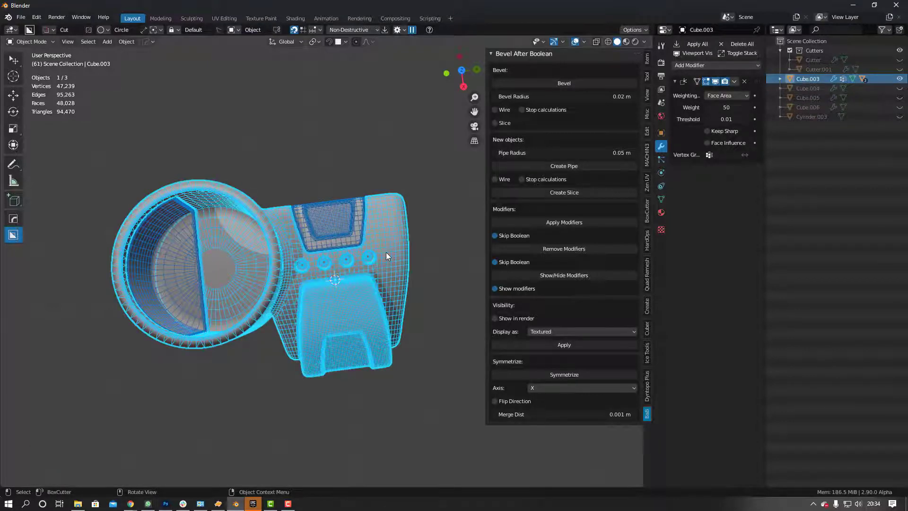
key("alt+g")
key("alt")
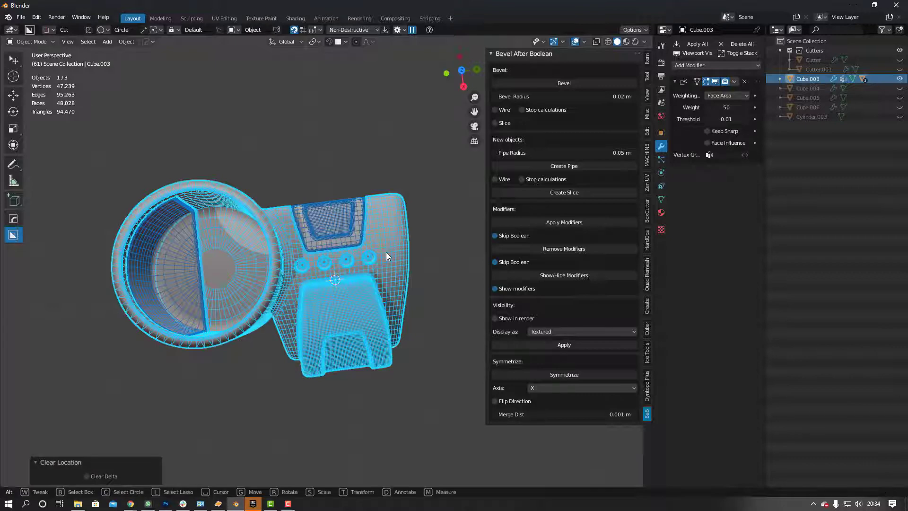
key("ctrl+g")
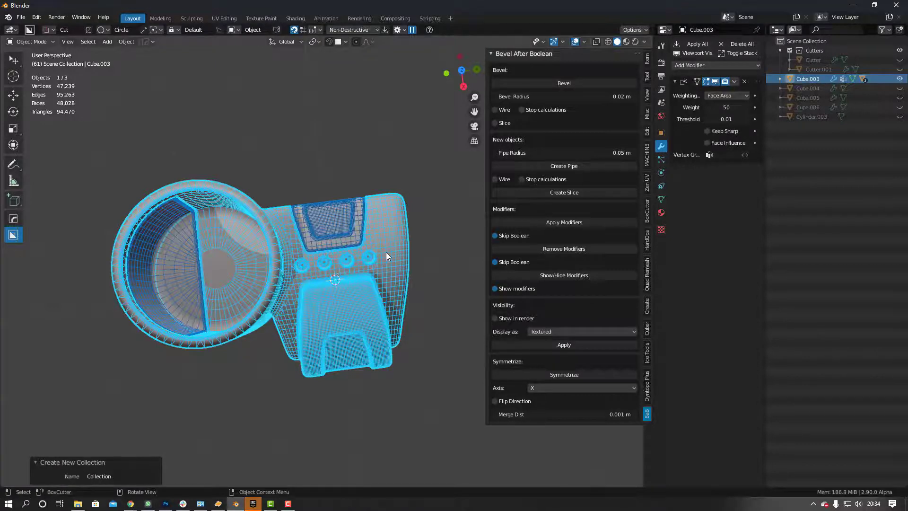
middle_click_drag(366, 236, 279, 300)
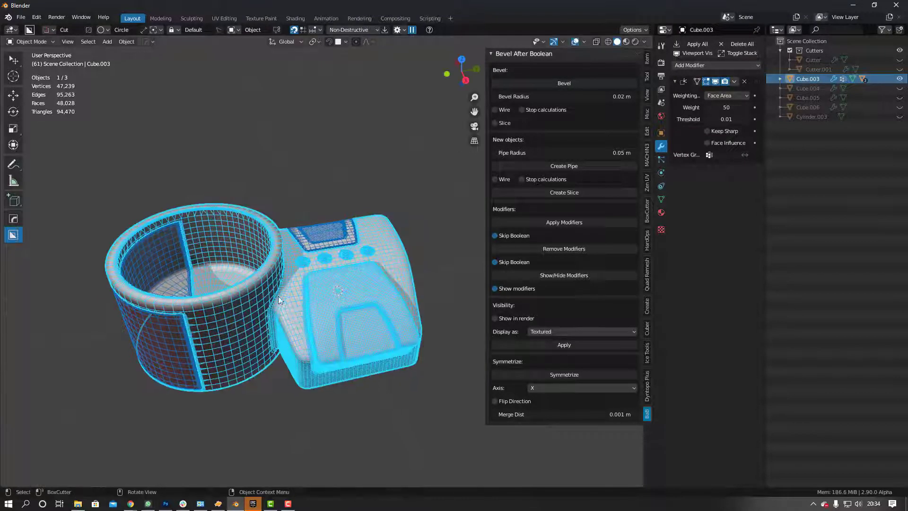
Check the transform values of Cube.003 and mirror it across the Y axis with a bisecting Mirror modifier.
left_click(646, 62)
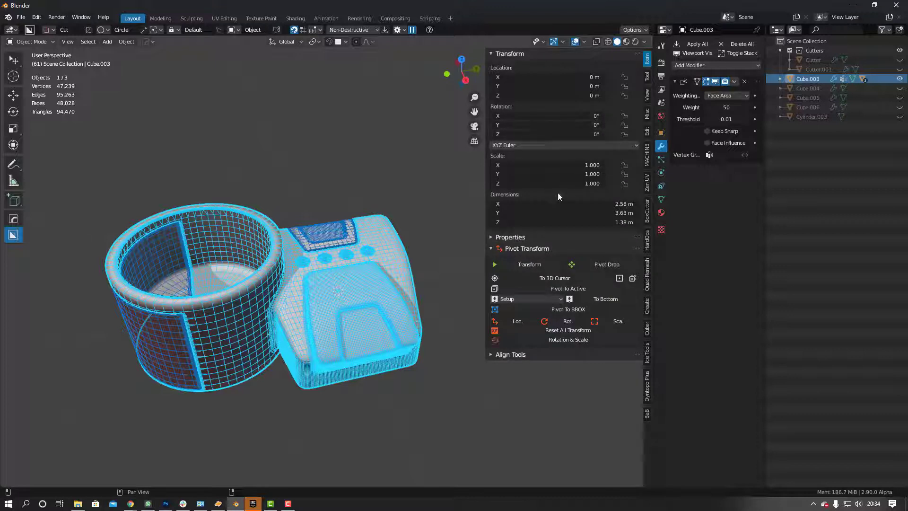
key("alt+a")
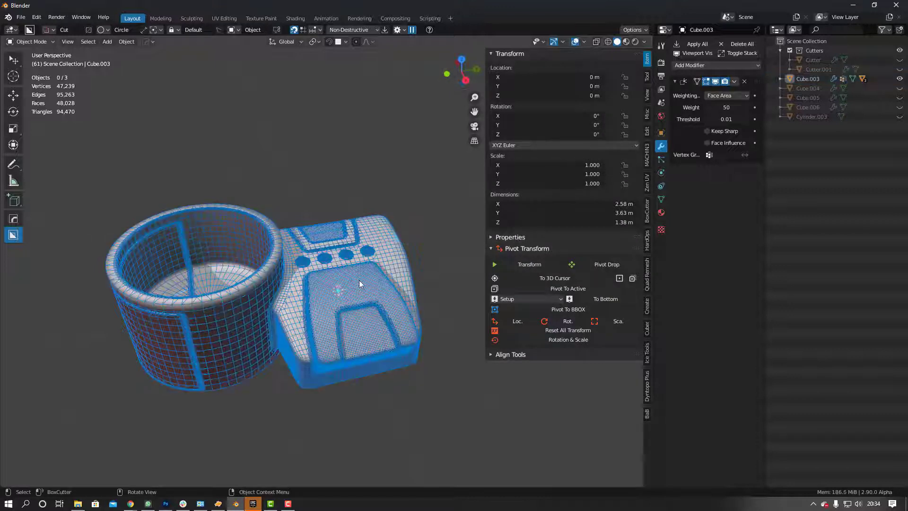
key("alt+x")
left_click(369, 283)
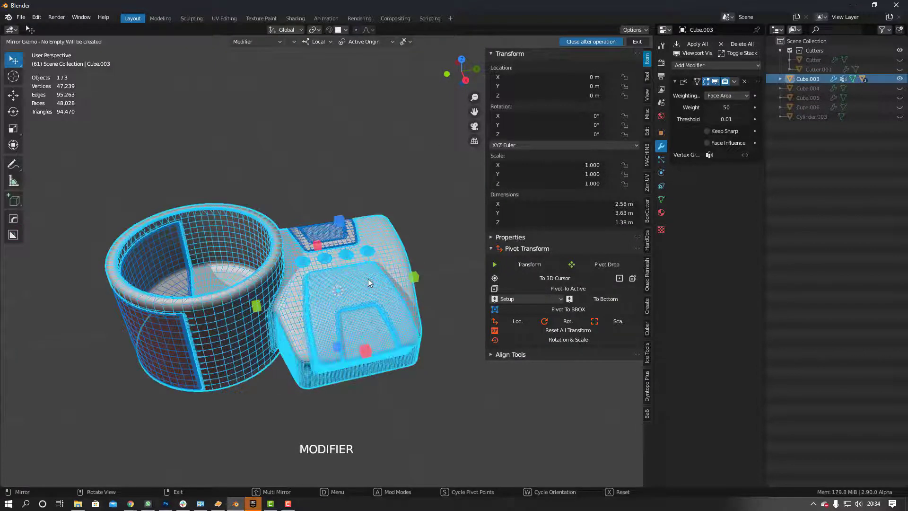
left_click(257, 305)
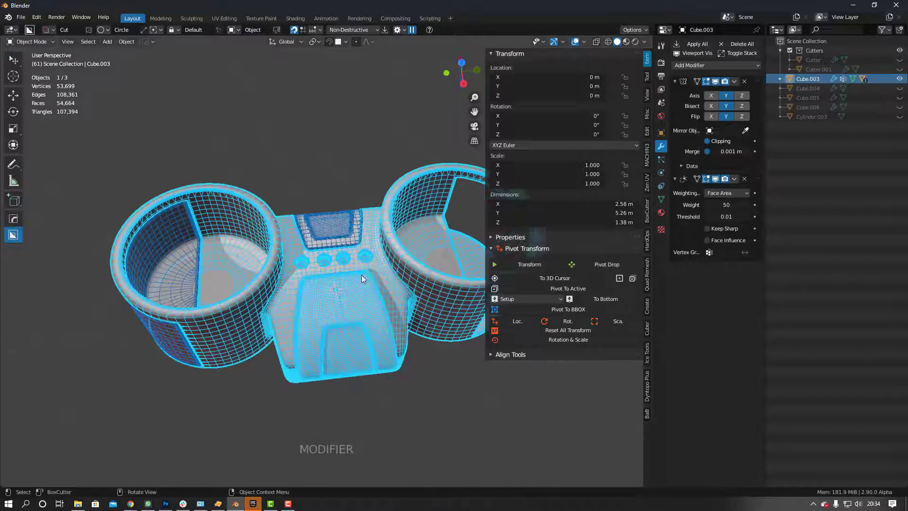
scroll(359, 277, "up", 4)
scroll(359, 277, "down", 2)
scroll(330, 276, "down", 4)
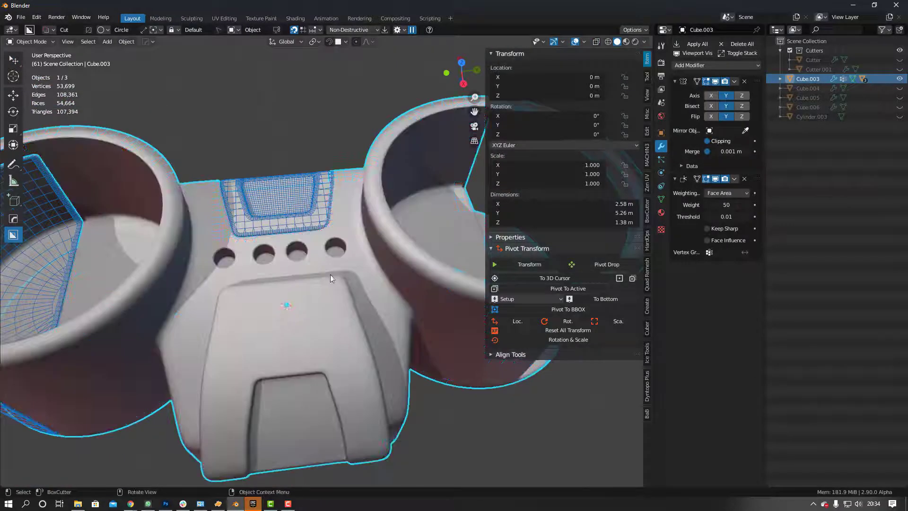
Mirror the cylinder's sliced panel Cube.003SLICE across the Y axis to fill the opposite cylinder.
left_click(141, 258)
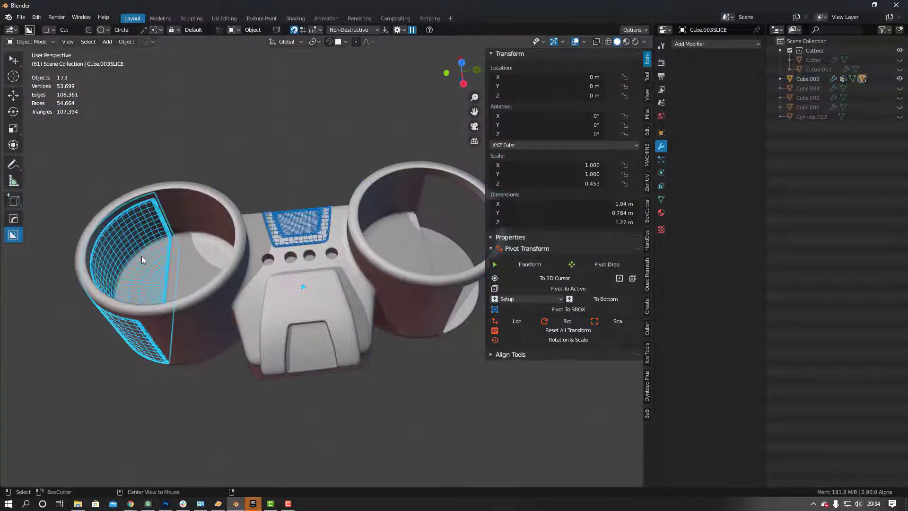
key("alt+x")
left_click(221, 296)
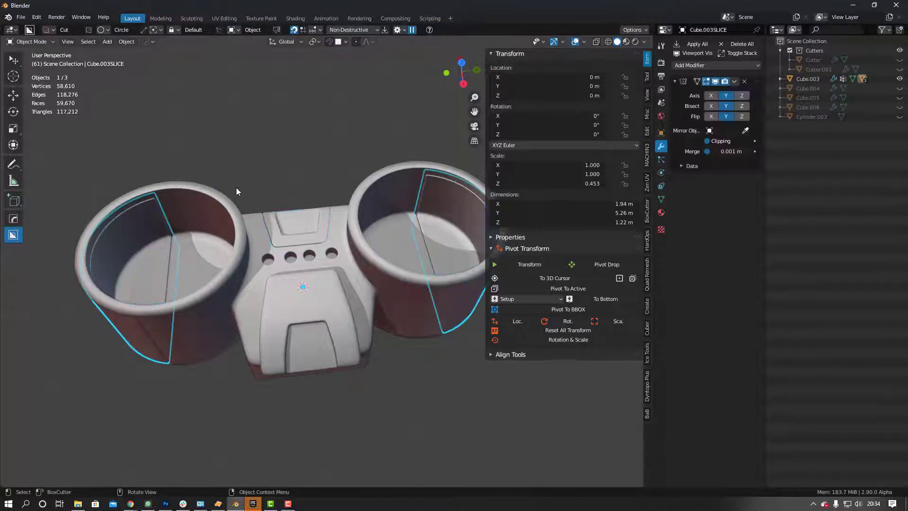
scroll(237, 188, "down", 3)
left_click(250, 180)
middle_click_drag(254, 186, 295, 194)
scroll(295, 194, "up", 2)
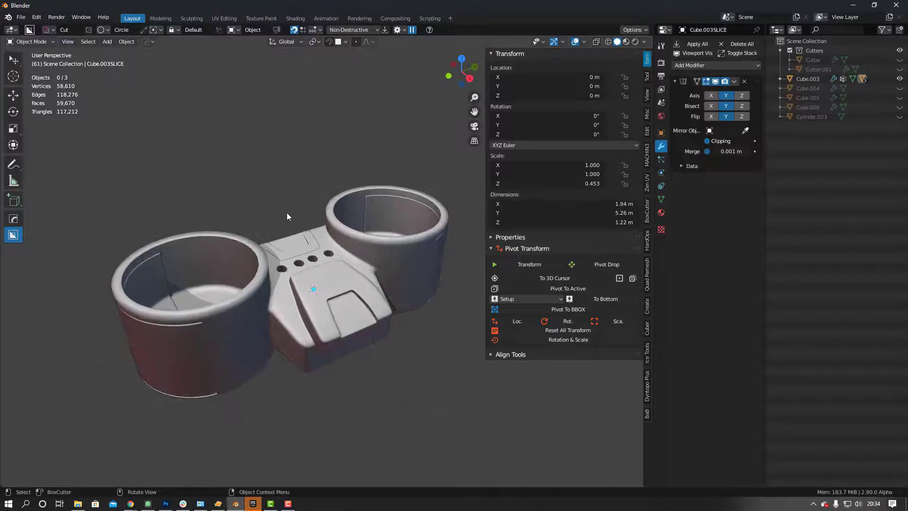
Switch the viewport MatCap to a glossy red metallic material and view the mirrored model without selection.
left_click(329, 271)
left_click(643, 42)
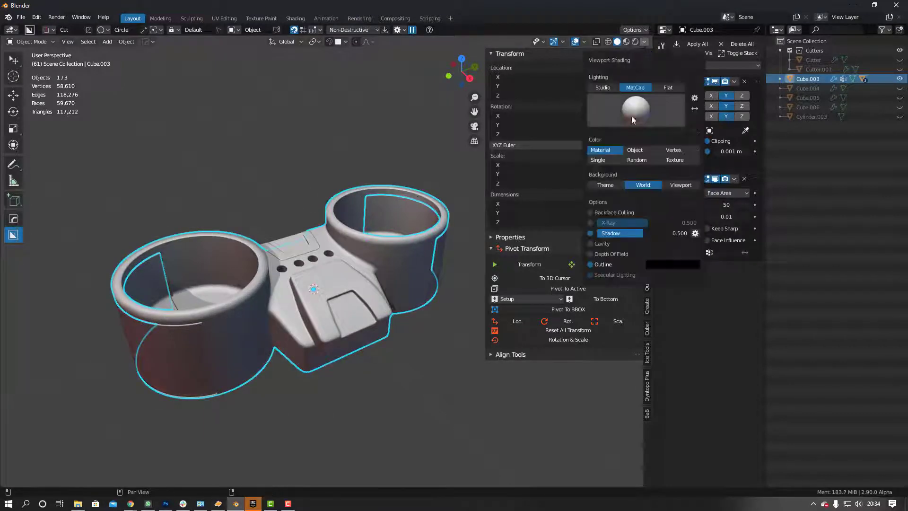
left_click(629, 110)
left_click(499, 177)
left_click(305, 173)
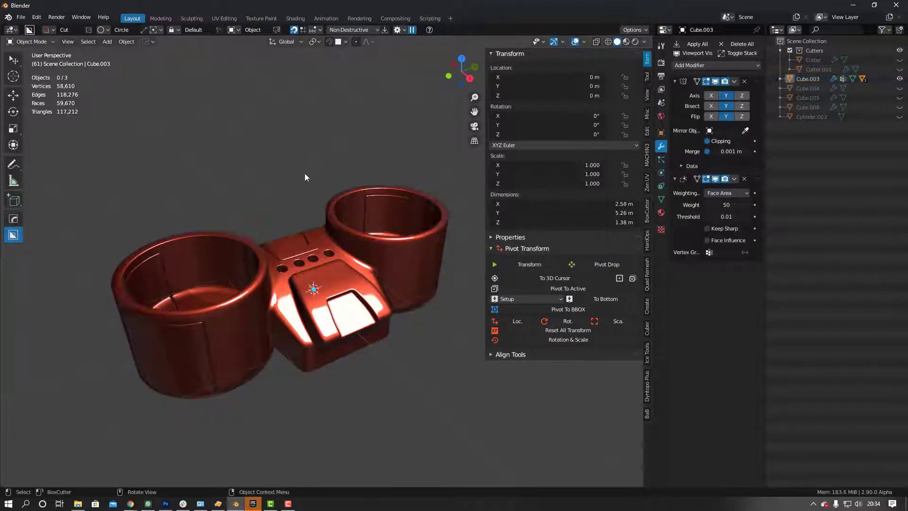
middle_click_drag(305, 173, 313, 249)
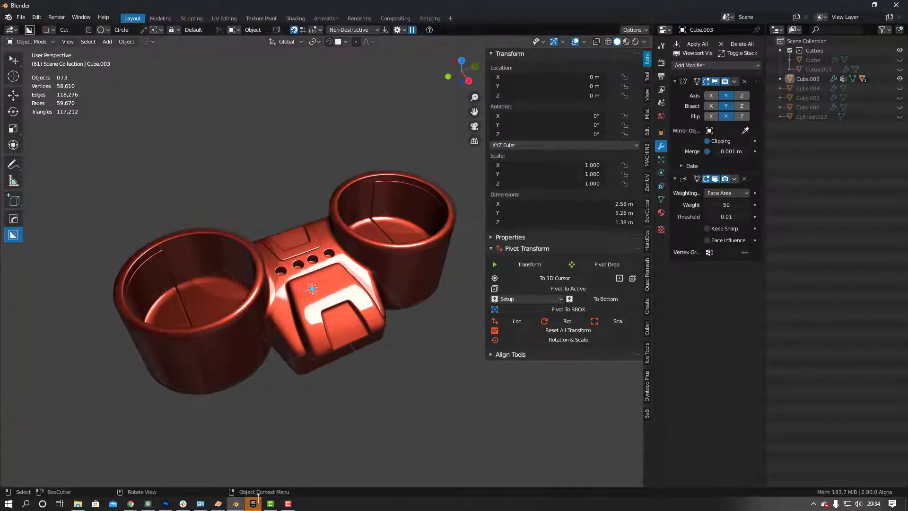
left_click(286, 504)
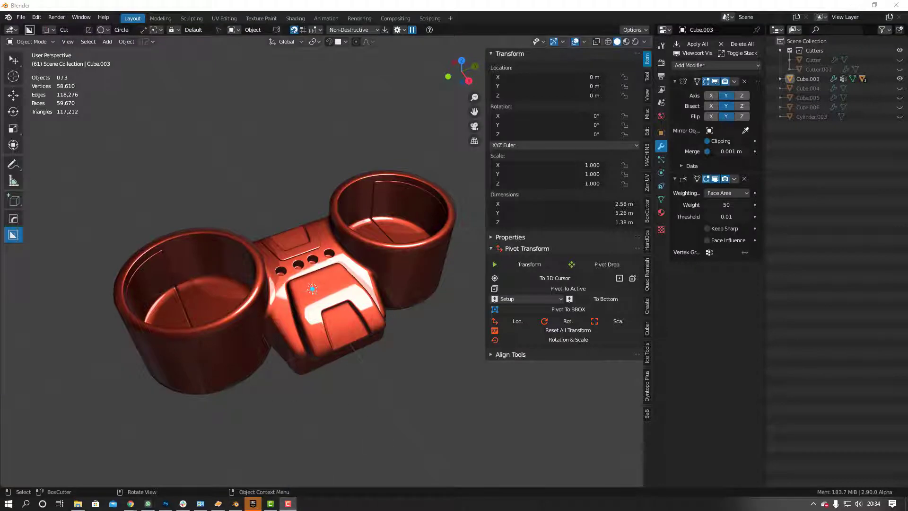